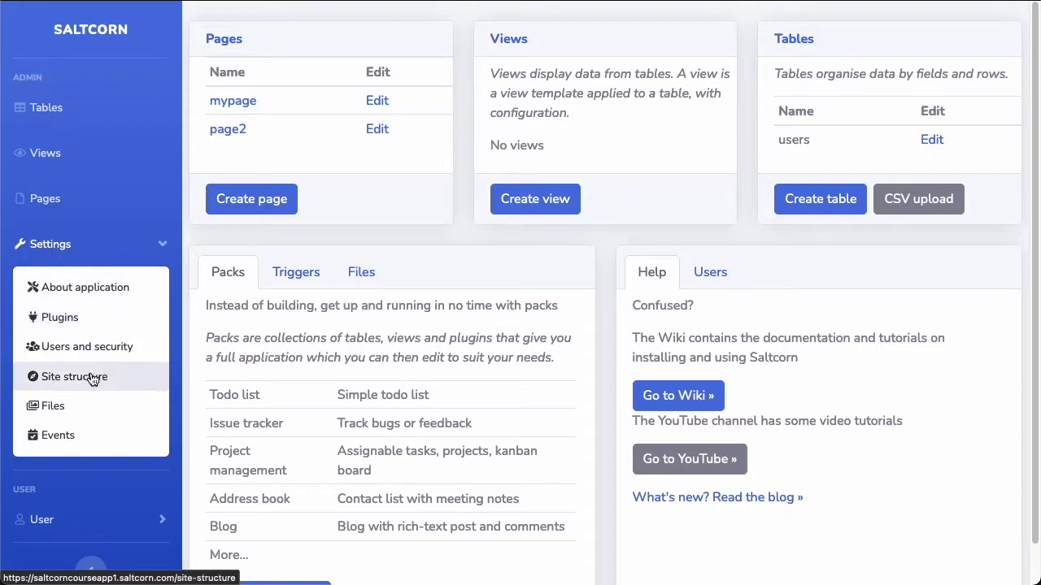
Look through the sections of the About application settings and of the Users and security settings.
click(73, 302)
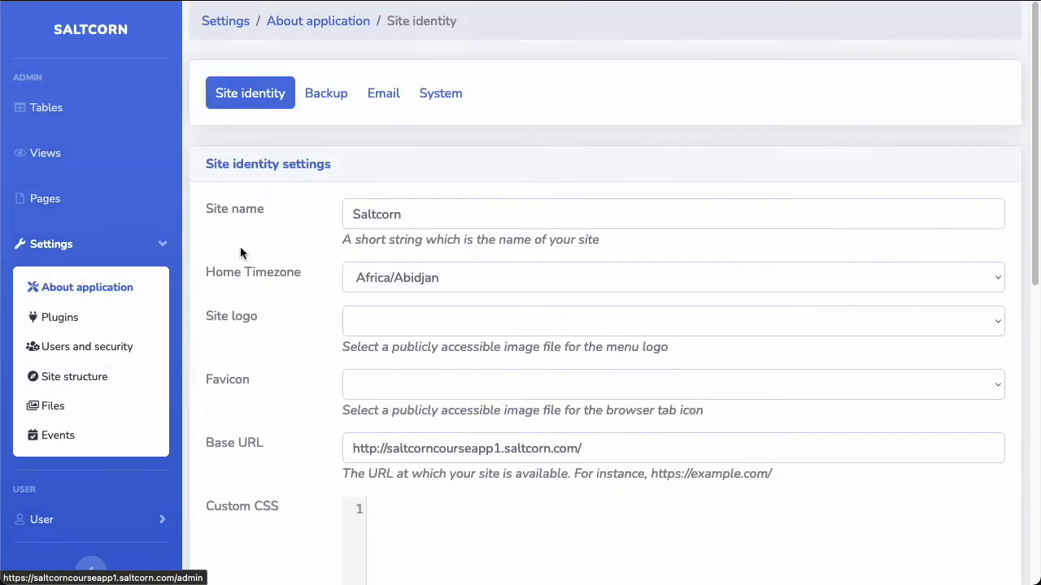
click(376, 97)
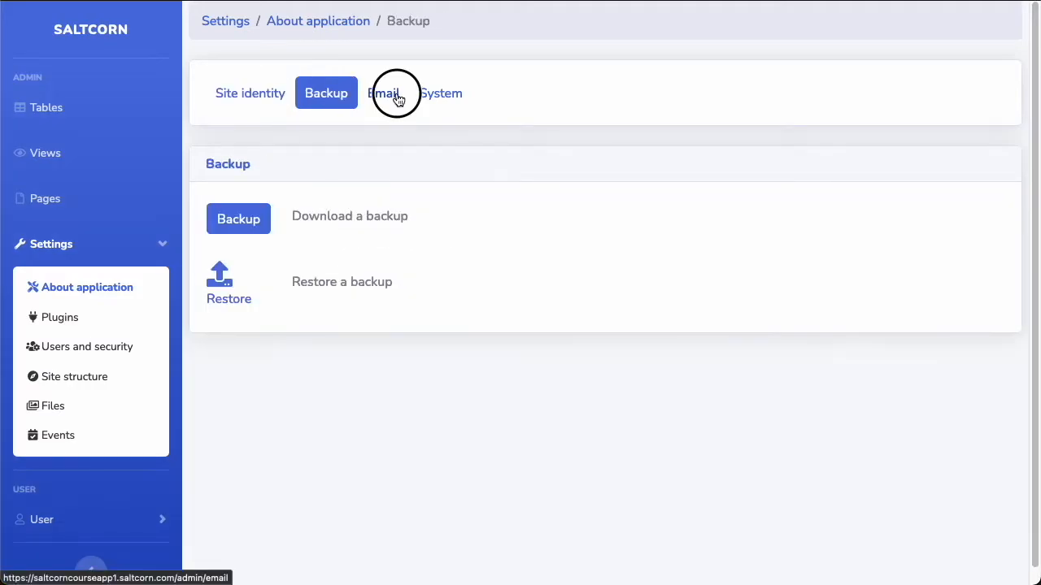
click(443, 96)
click(247, 99)
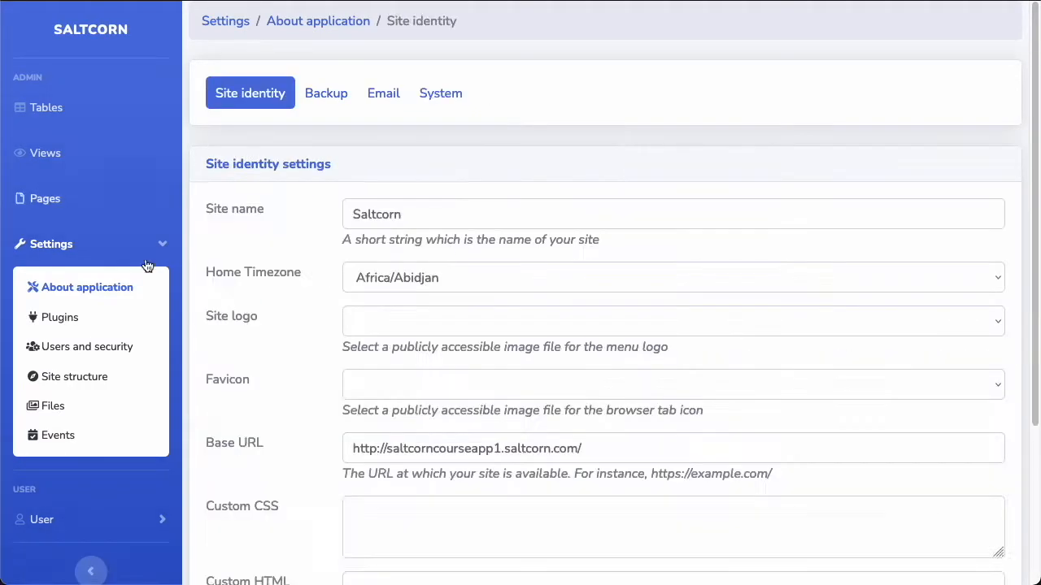
click(96, 348)
click(281, 107)
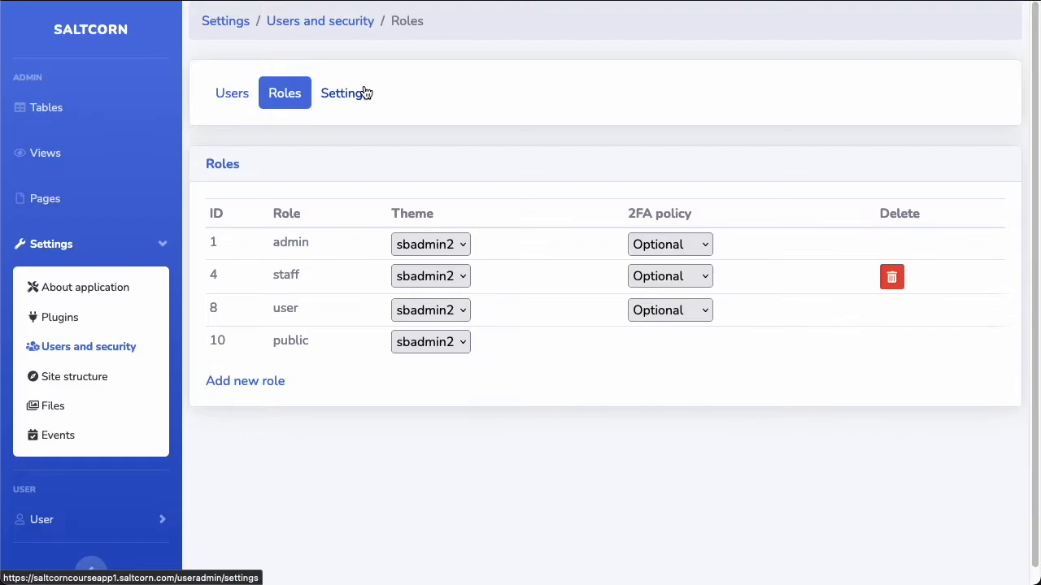
click(365, 93)
click(232, 99)
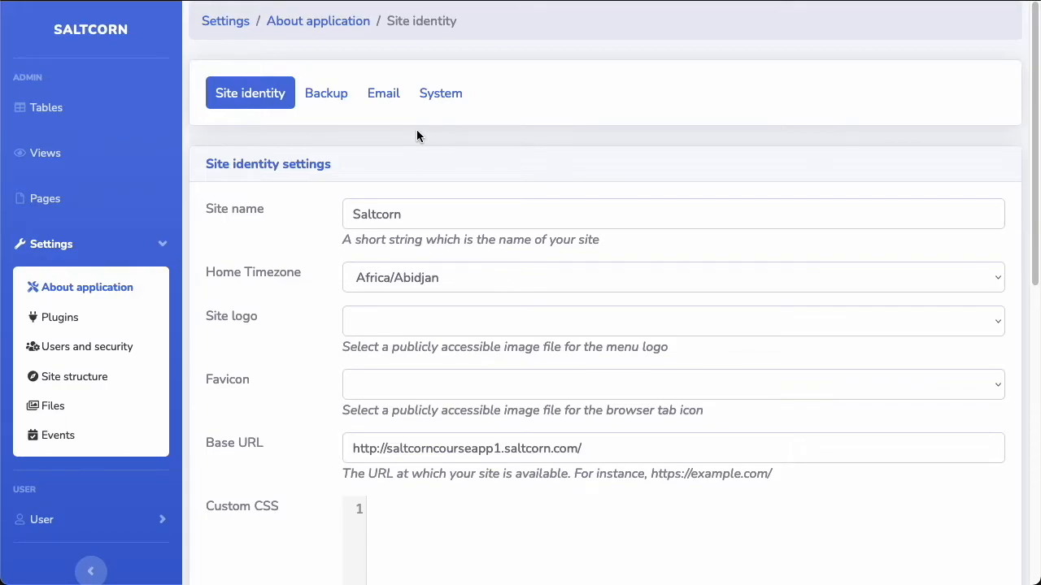
Change the site name to MyApp in the site identity settings and save them.
click(438, 212)
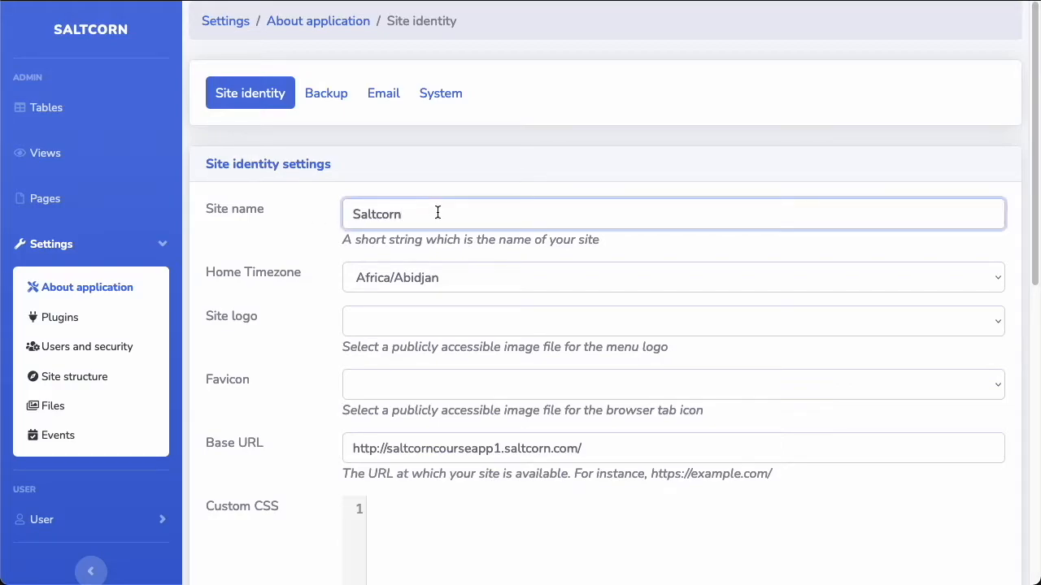
double_click(437, 212)
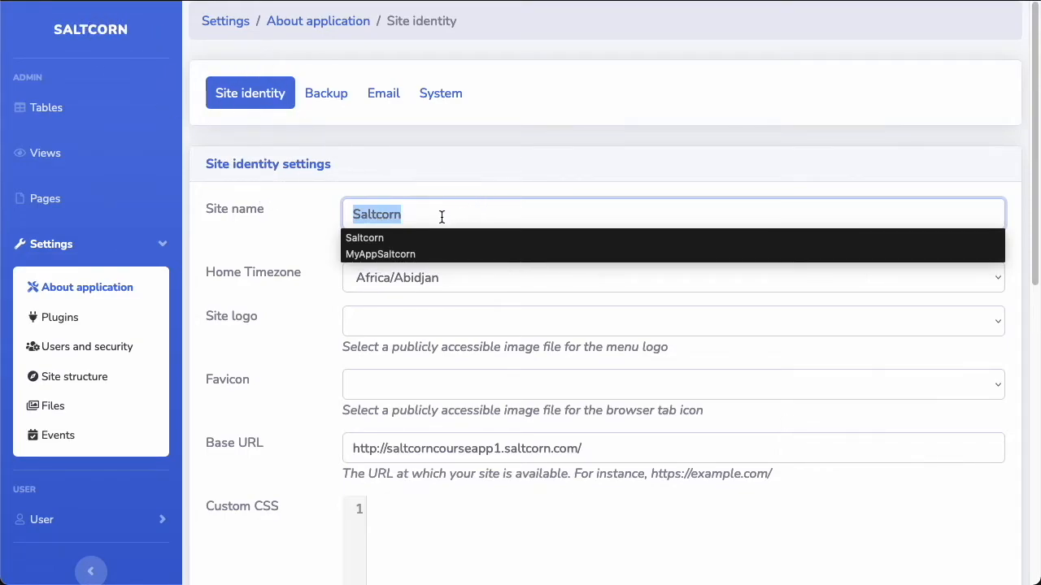
drag(412, 211, 322, 190)
text(My)
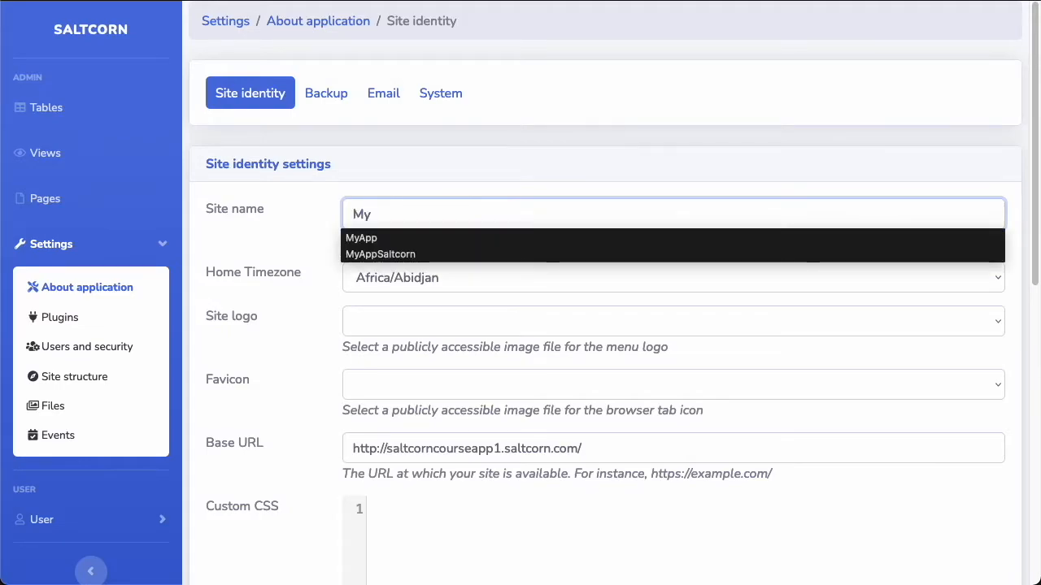
text(App)
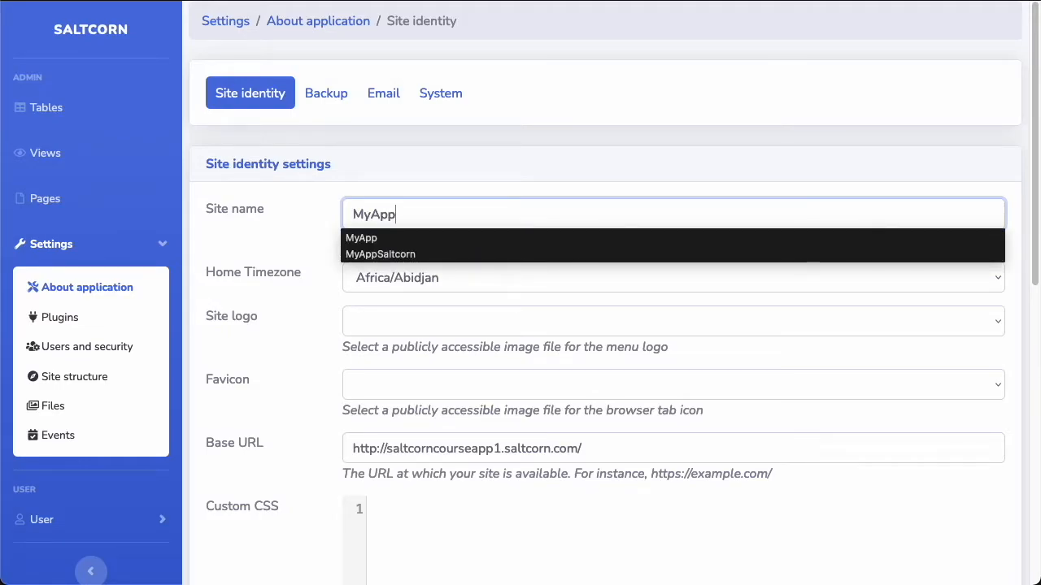
click(400, 238)
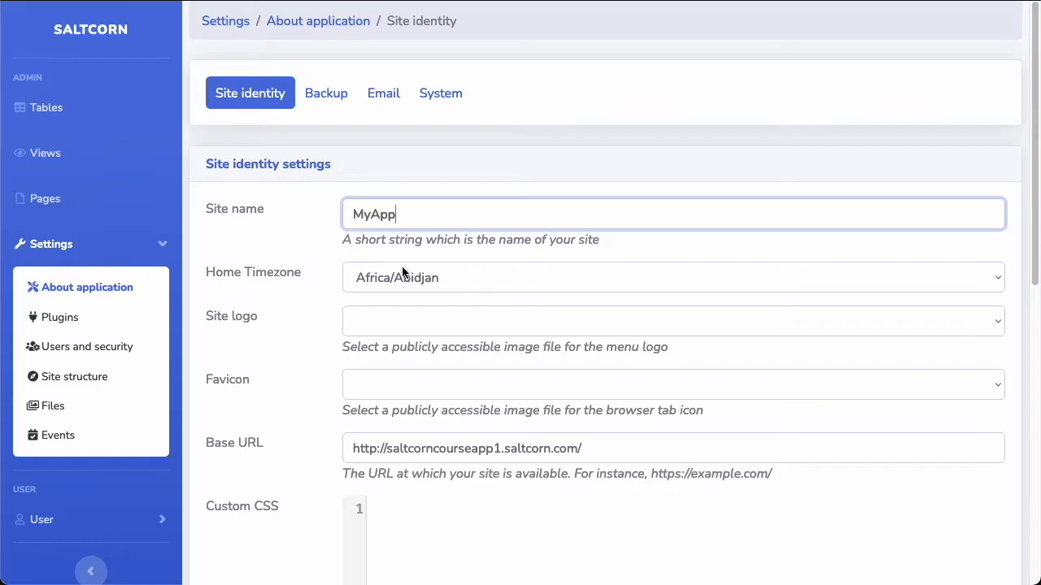
scroll(299, 328, down, 7)
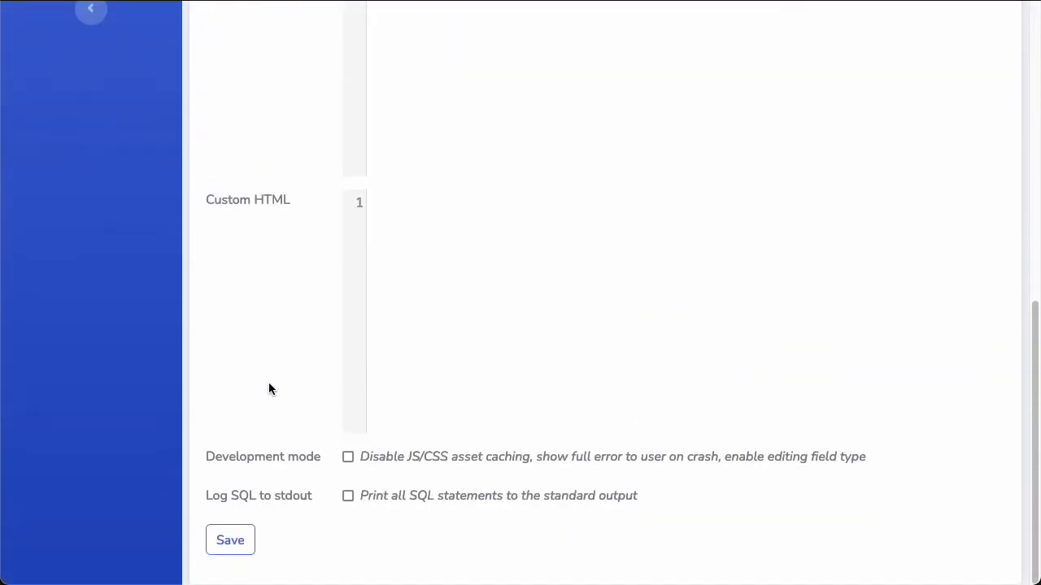
click(230, 541)
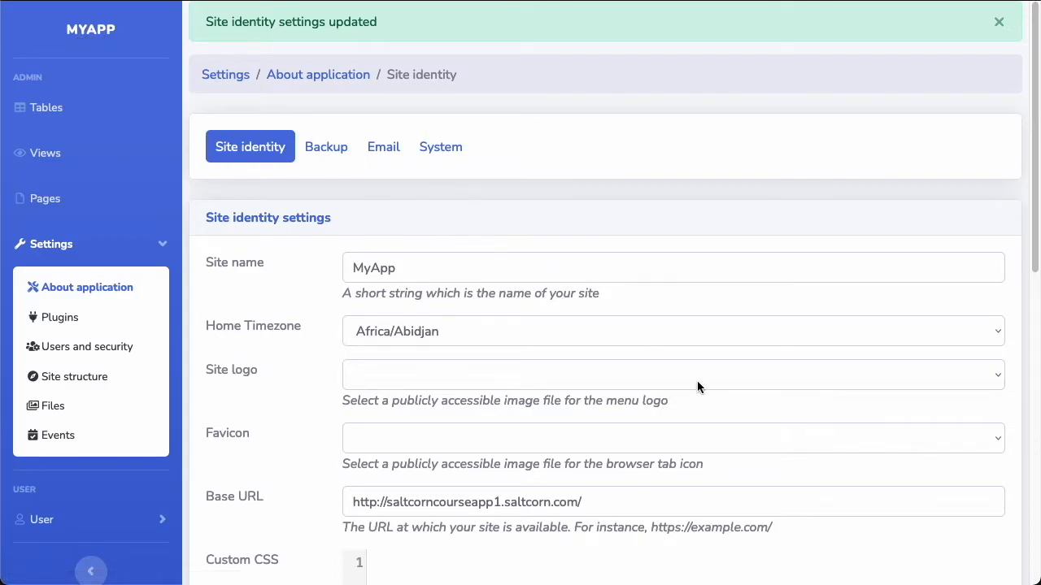
Set the home timezone to Europe/London.
click(644, 332)
scroll(541, 203, down, 14)
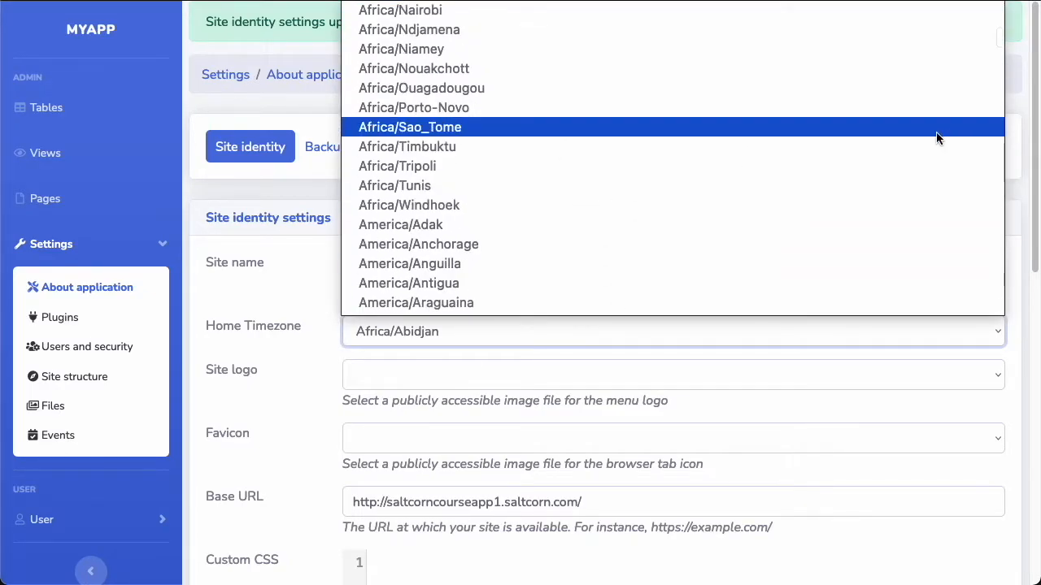
text(eu)
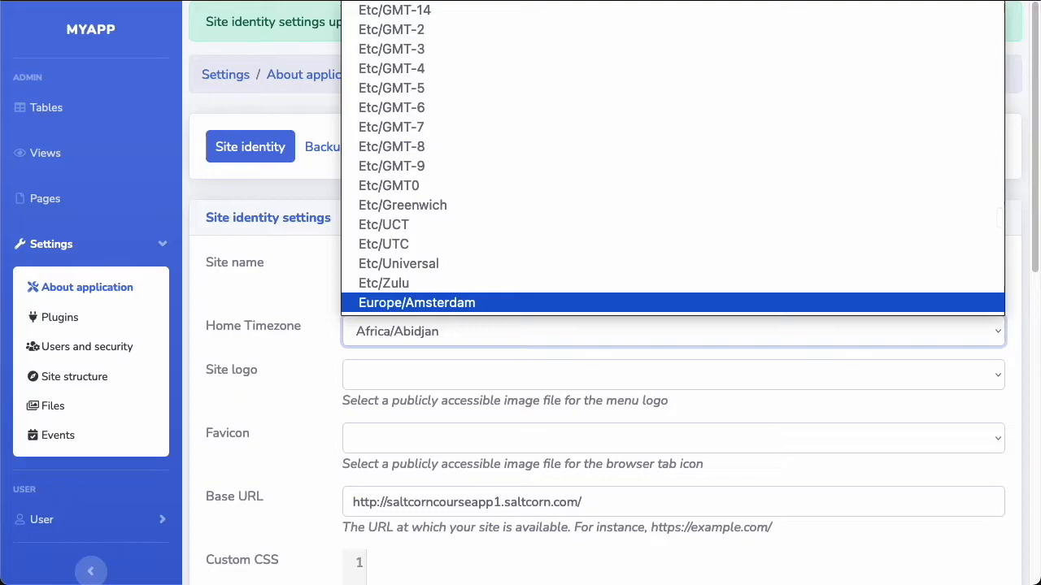
scroll(812, 156, down, 7)
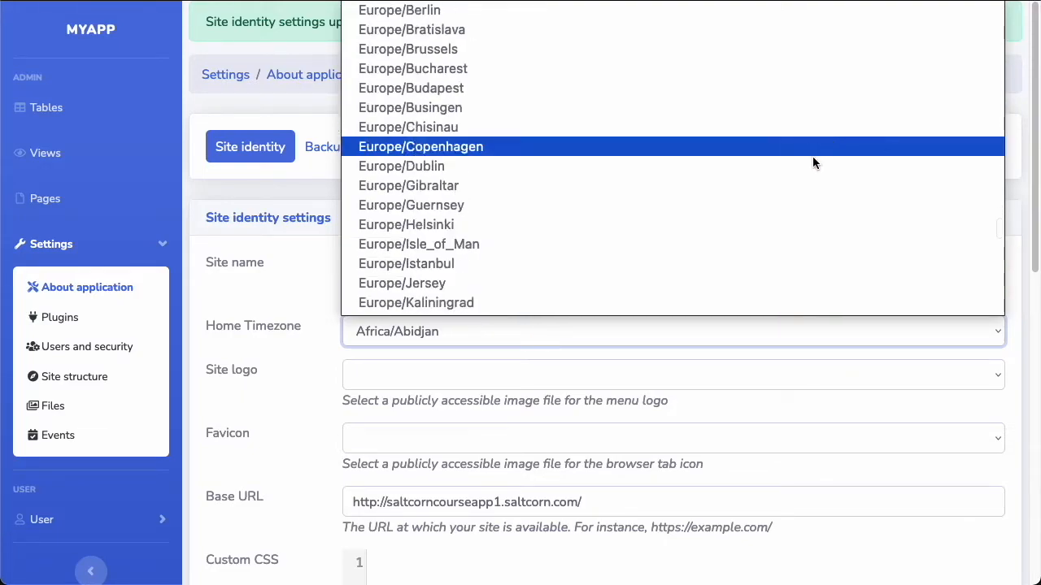
scroll(812, 162, down, 2)
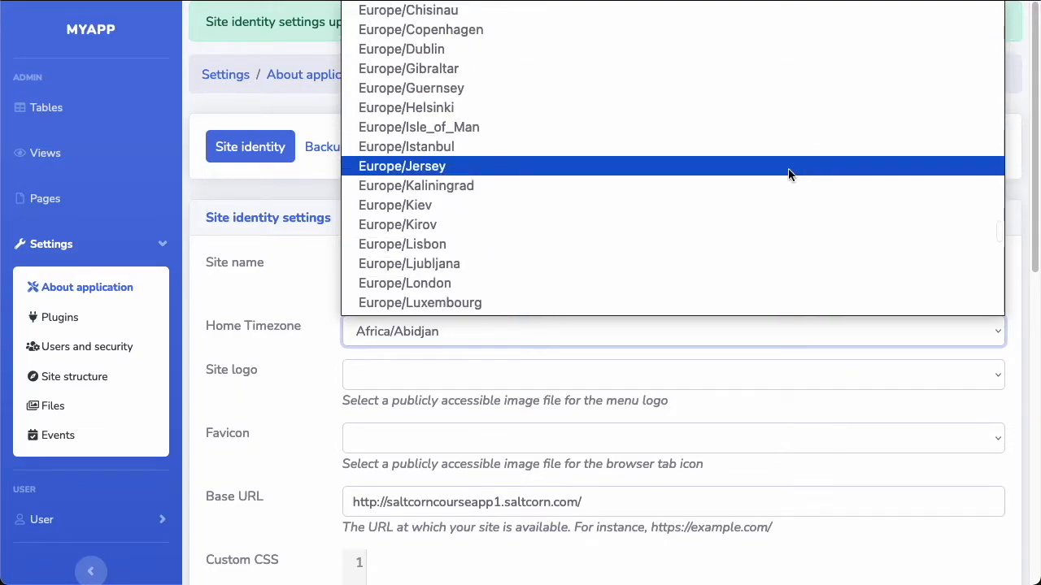
click(486, 283)
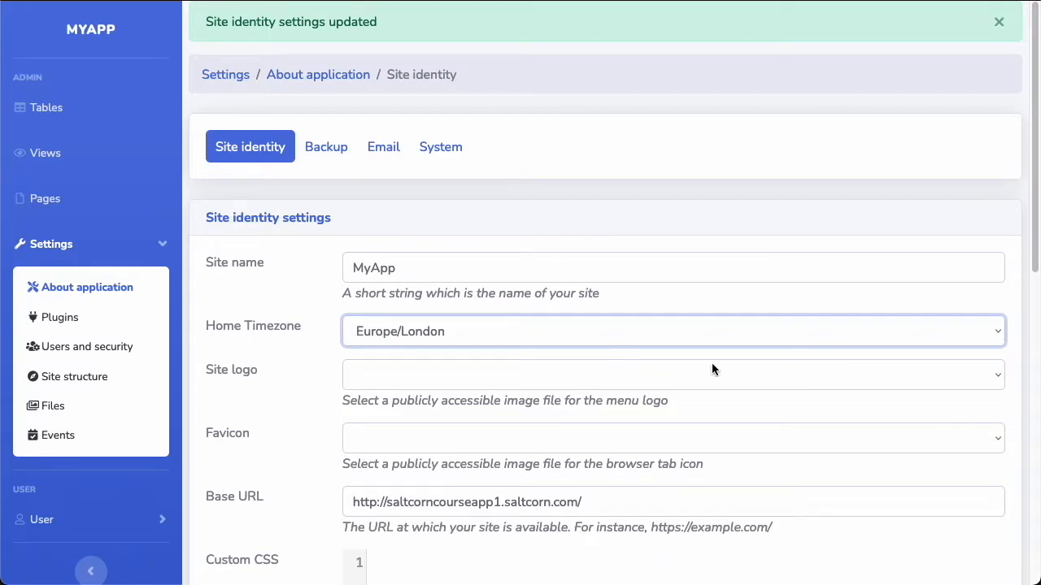
Choose twitter_profile_pic.jpg as the site logo and save the site identity settings.
scroll(728, 374, down, 2)
scroll(520, 377, down, 2)
click(568, 302)
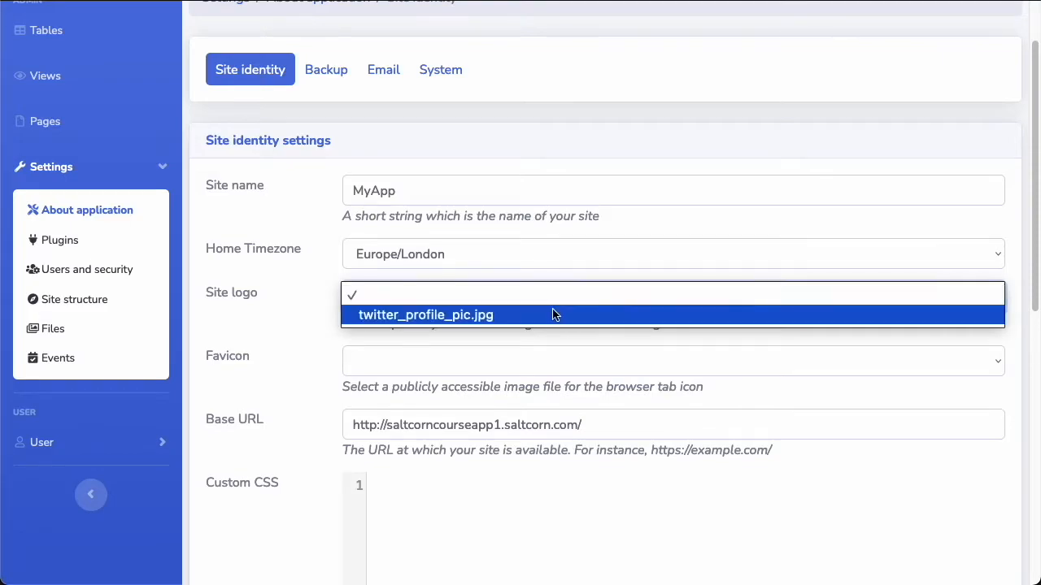
click(553, 314)
scroll(511, 355, down, 7)
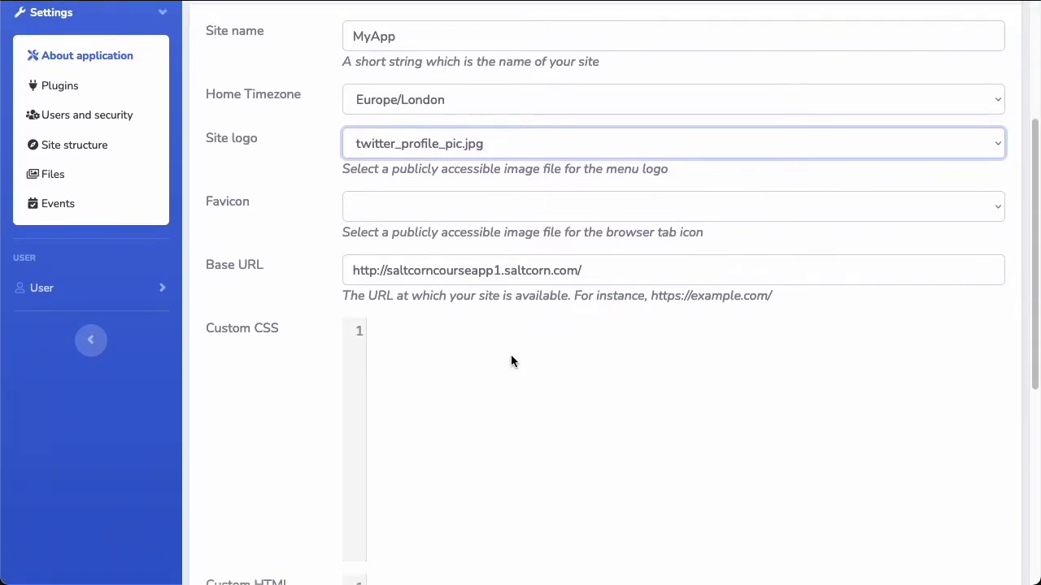
click(232, 543)
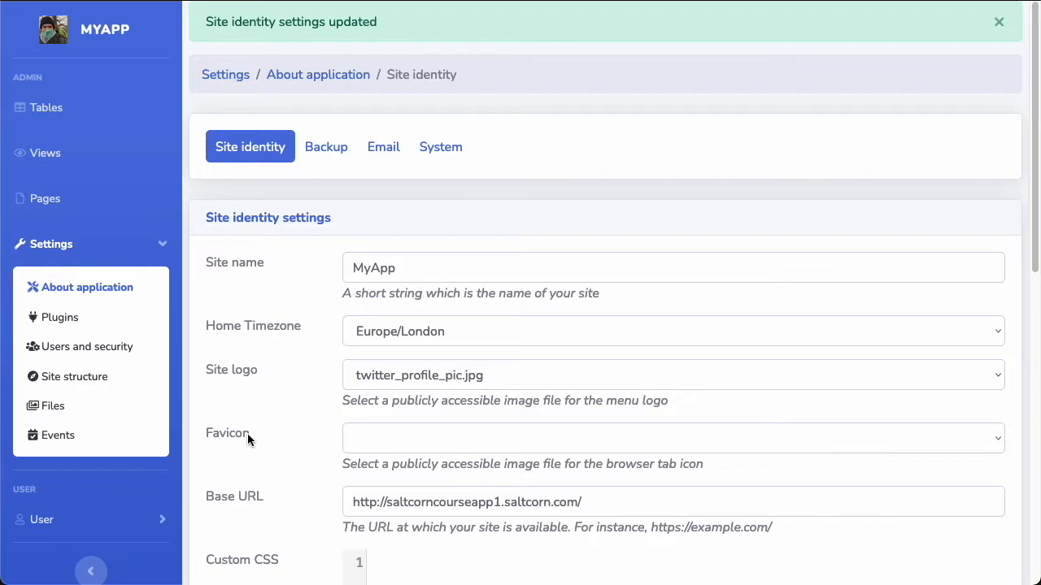
Examine the uploaded files list and the custom CSS, custom HTML and development options in the site identity settings.
click(33, 412)
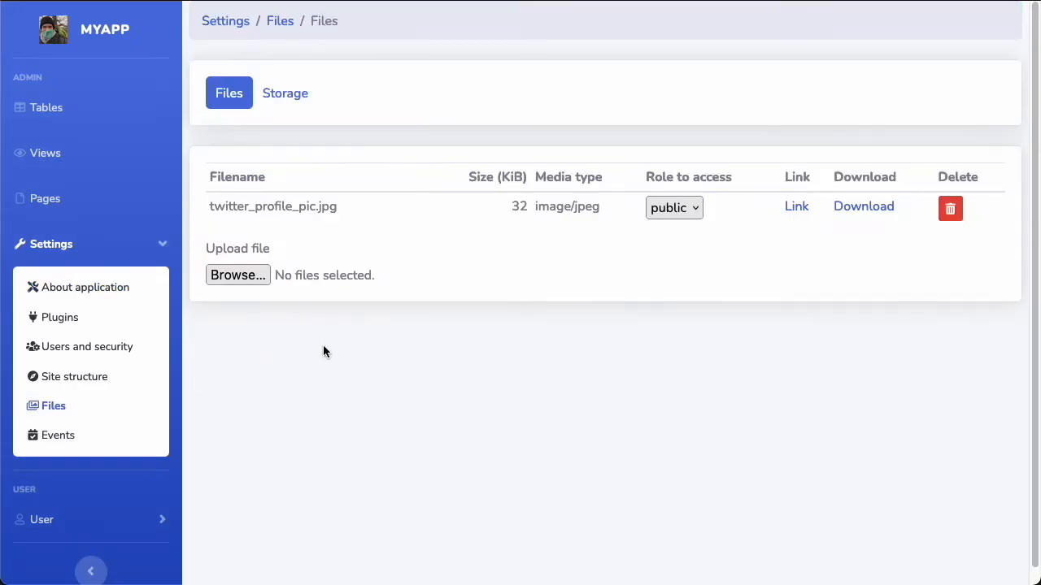
click(47, 287)
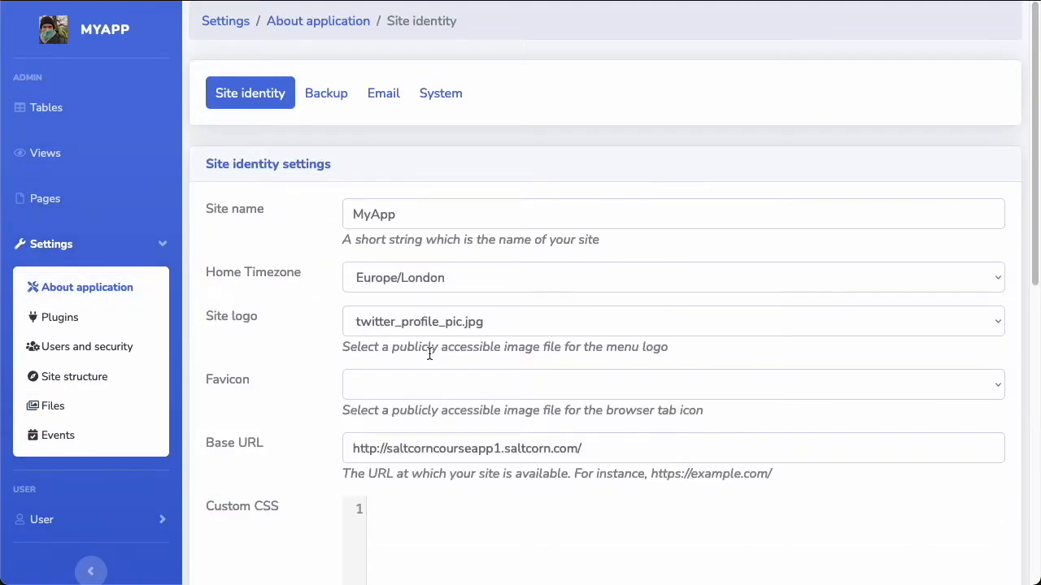
scroll(414, 346, down, 5)
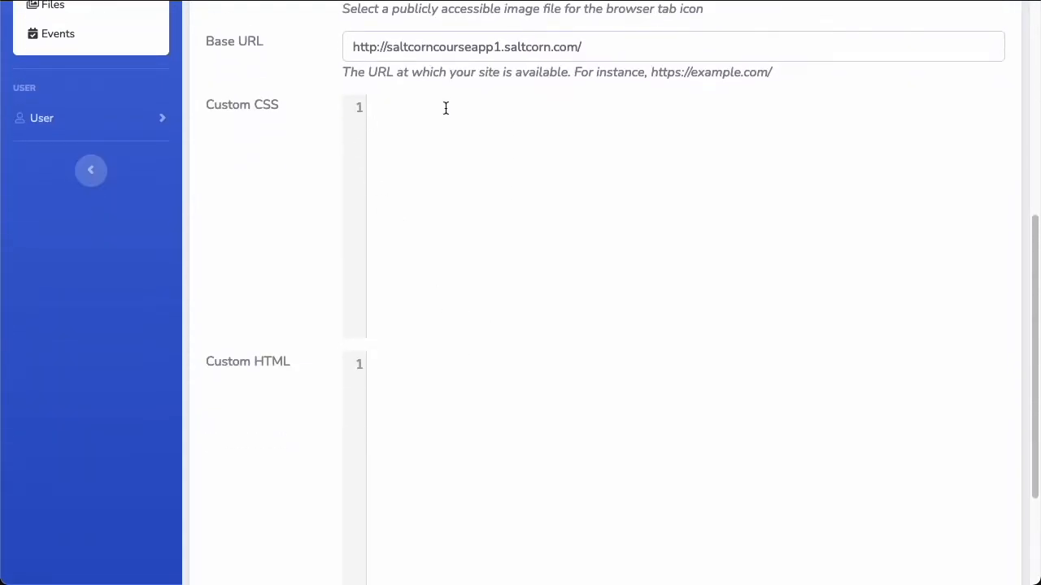
scroll(430, 419, down, 1)
scroll(454, 385, up, 1)
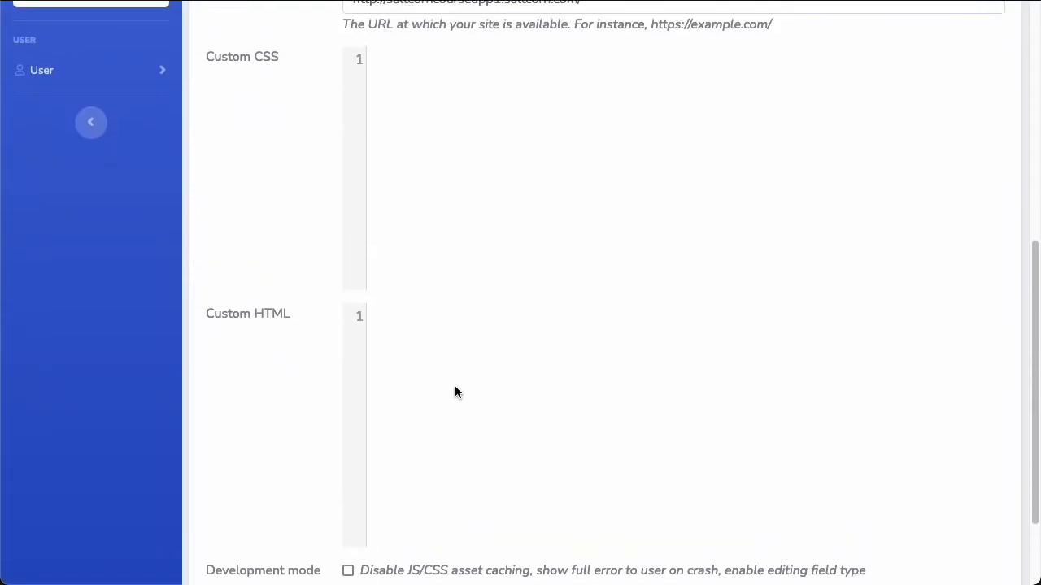
click(535, 171)
click(505, 343)
click(489, 162)
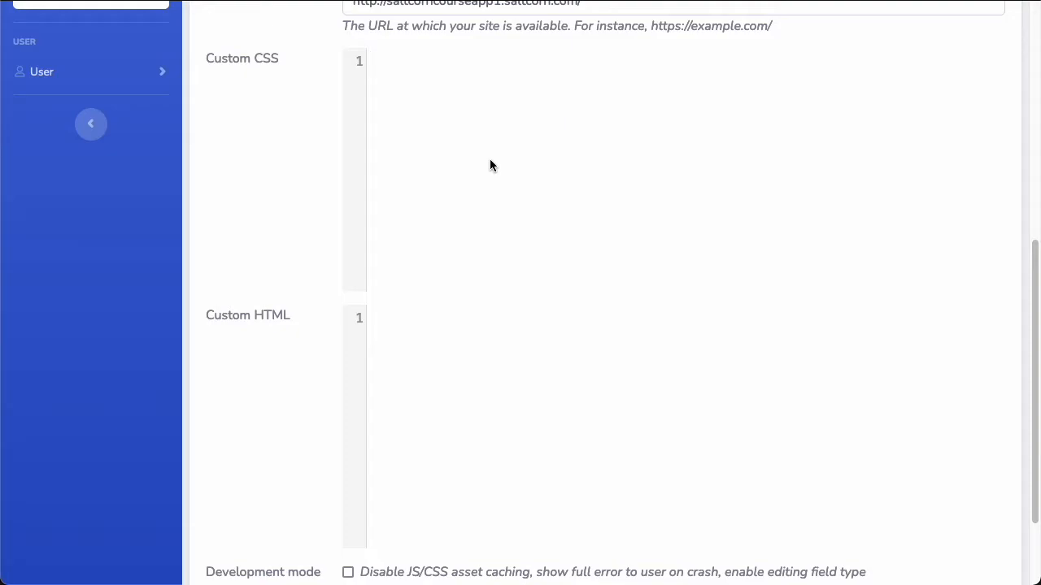
click(485, 402)
scroll(424, 327, down, 3)
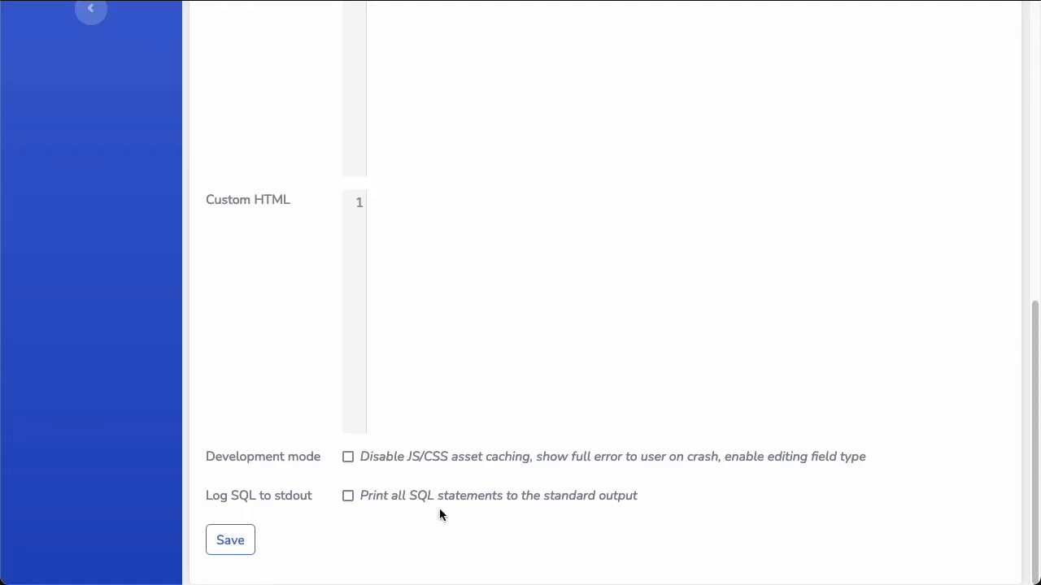
scroll(384, 387, up, 15)
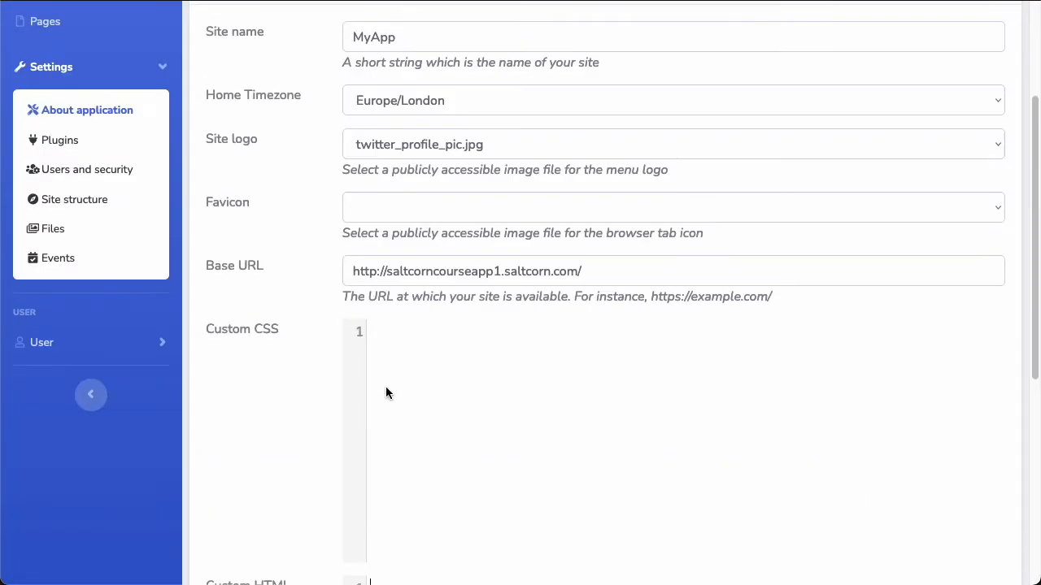
scroll(406, 288, up, 1)
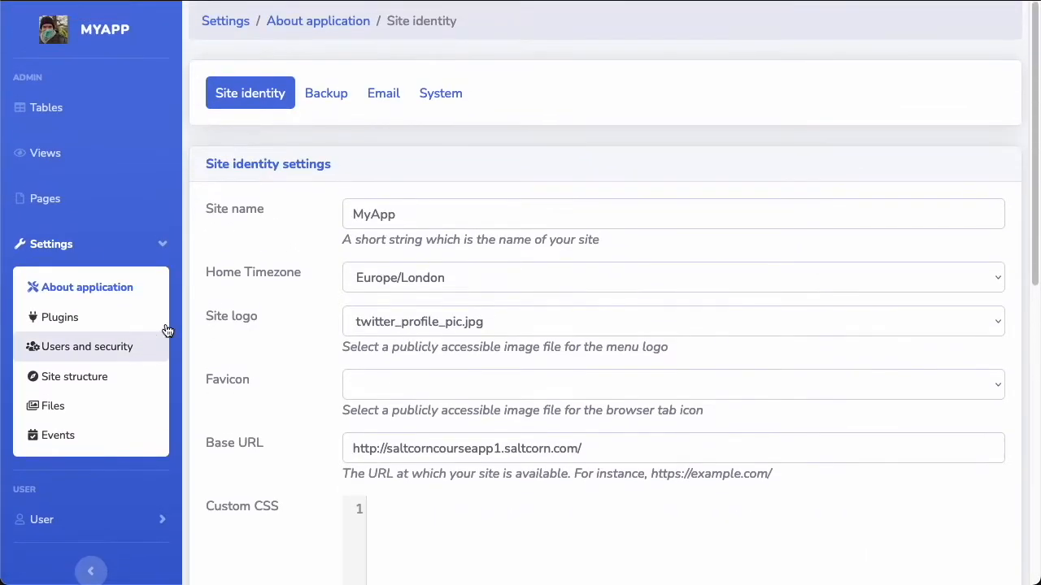
Download a backup of the application and save the ZIP file, and view the file chooser for restoring a backup.
click(324, 93)
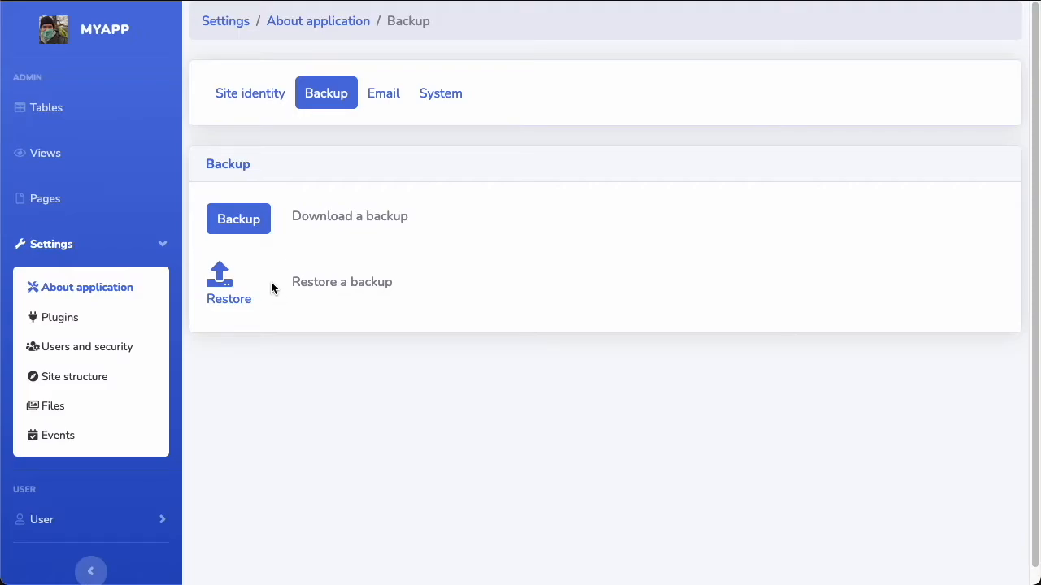
click(239, 221)
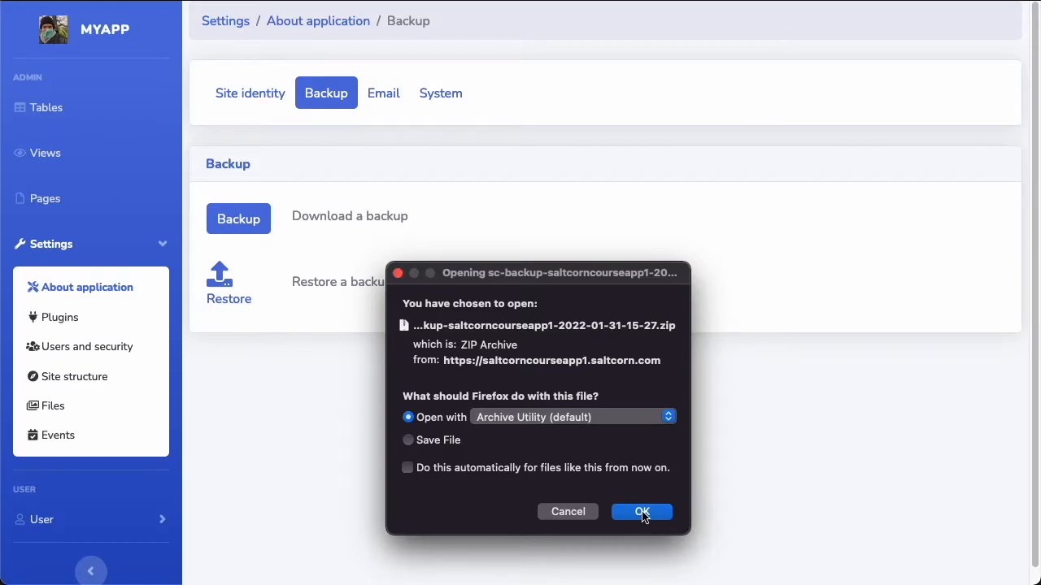
click(429, 443)
click(640, 514)
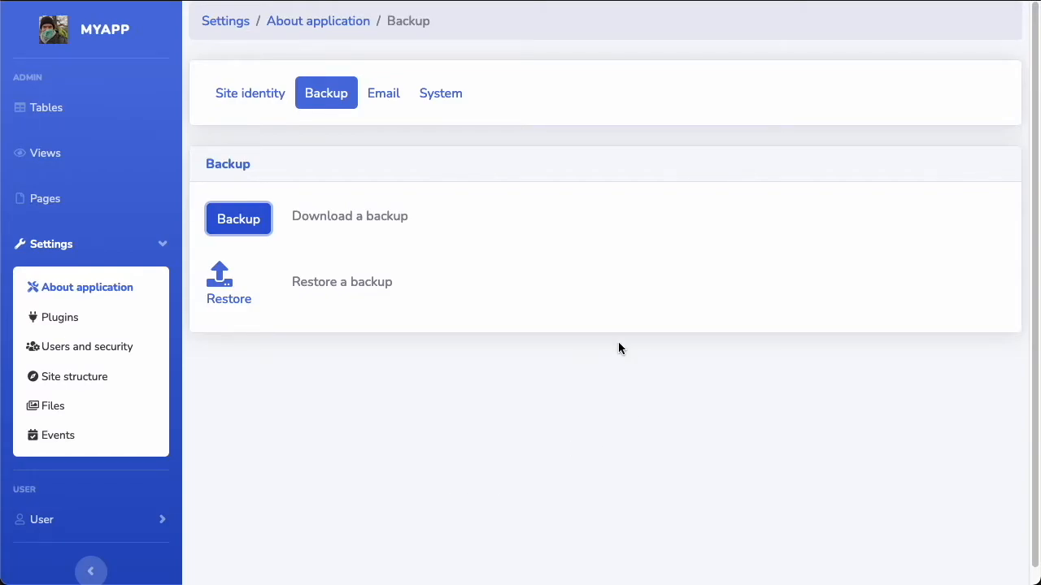
click(225, 271)
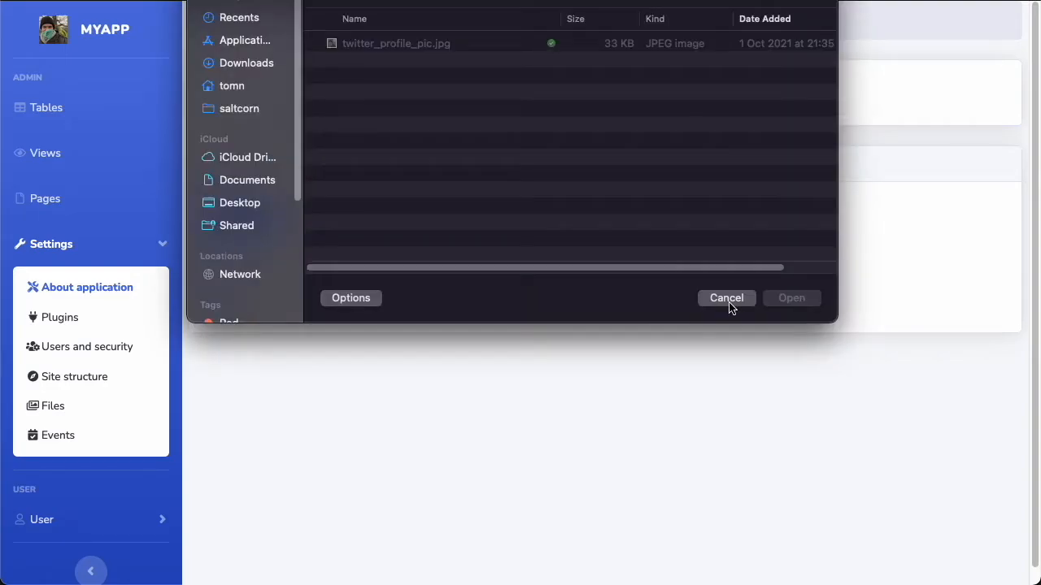
click(729, 300)
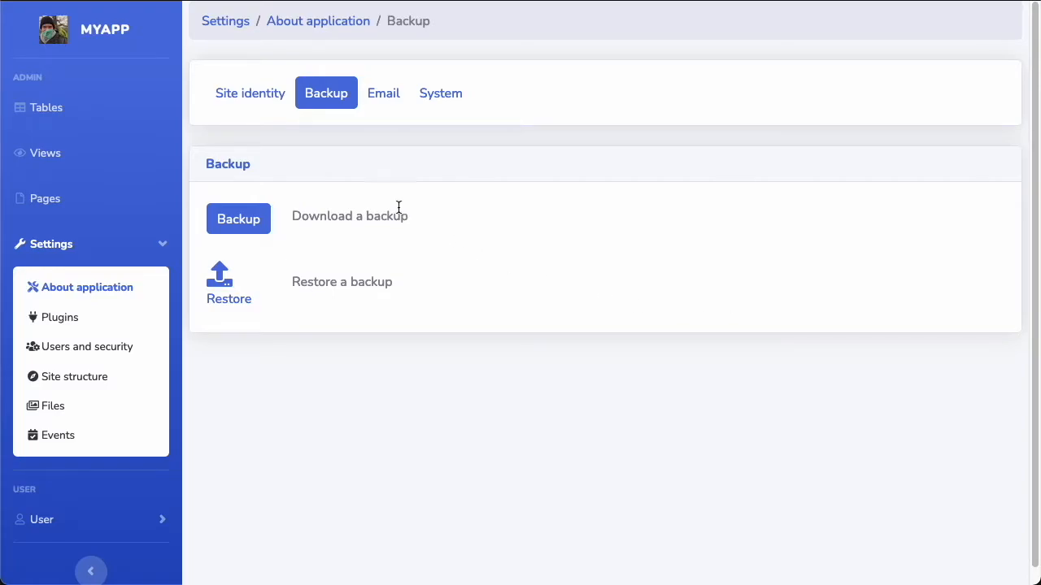
Examine the application's email settings, including the SMTP server, TLS and sender address options.
click(387, 100)
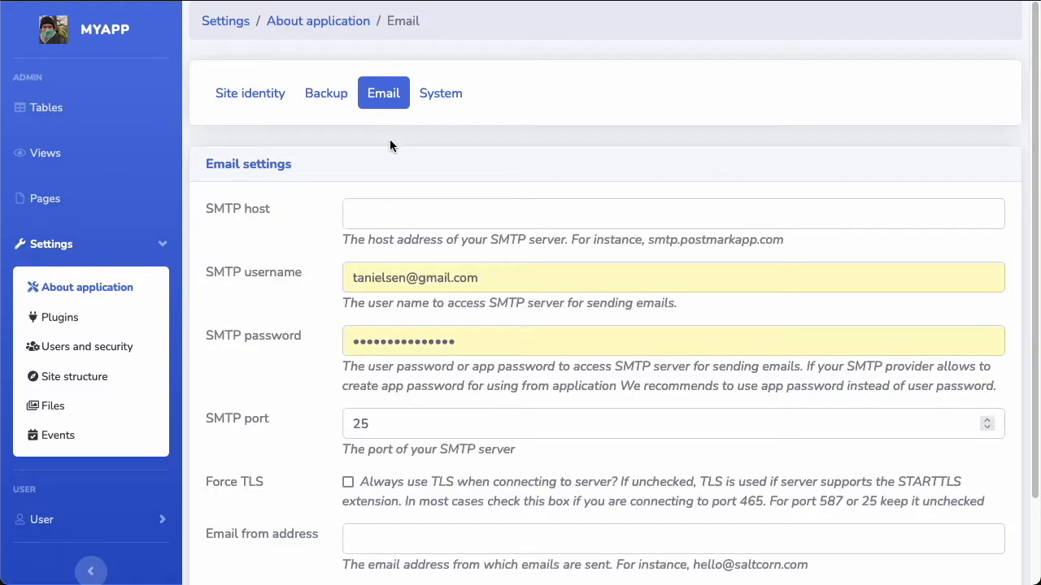
scroll(412, 236, down, 1)
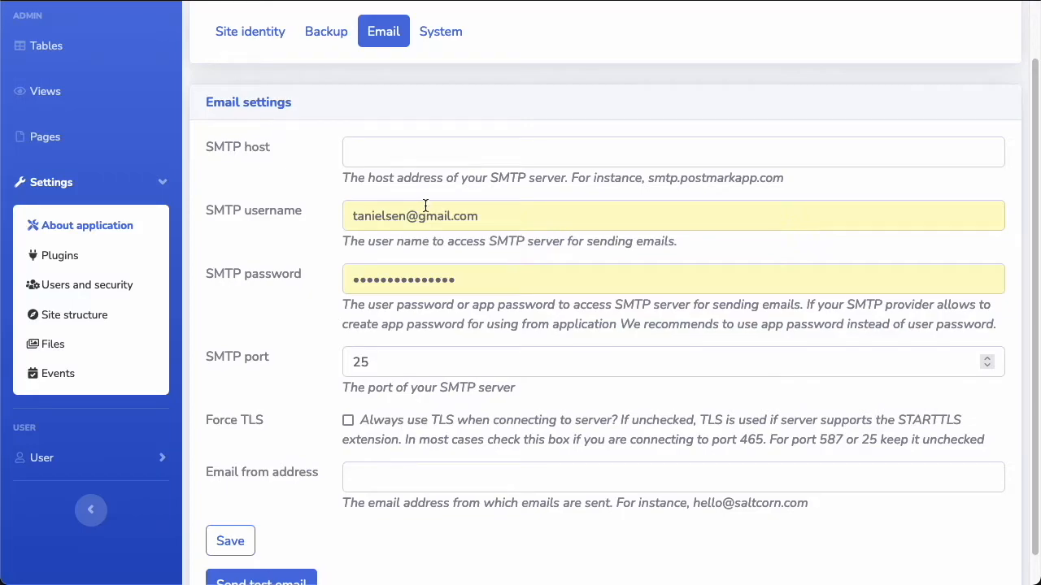
click(438, 457)
Examine the system operations, the categories offered for clearing all data, and the Saltcorn system details.
click(437, 32)
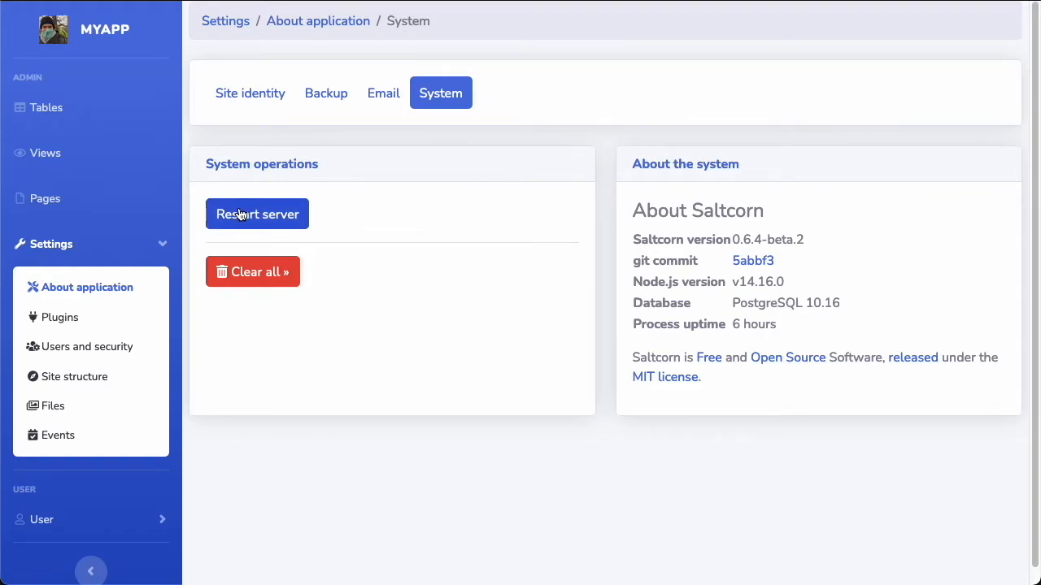
click(244, 274)
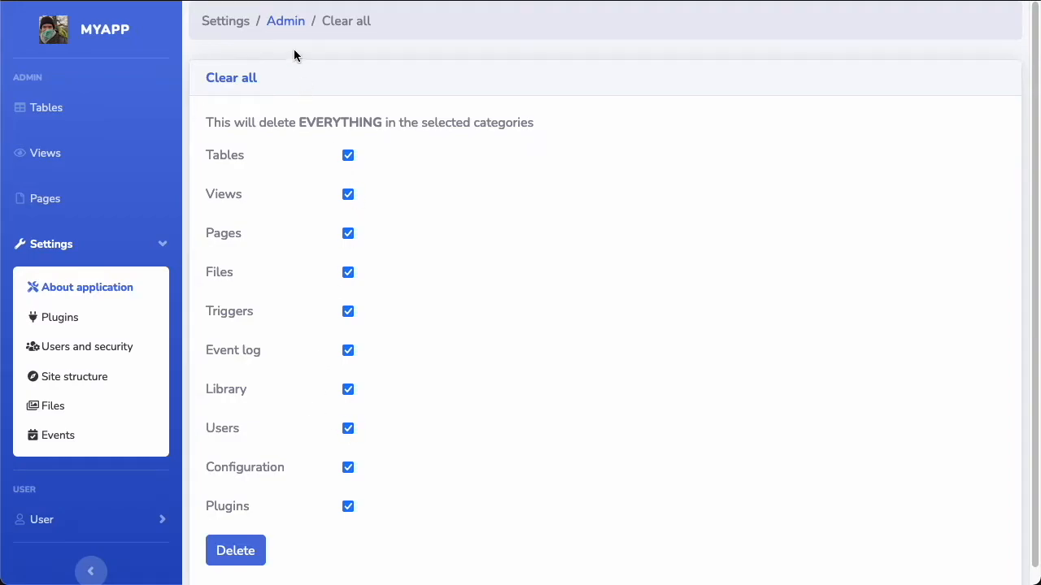
click(285, 20)
click(433, 93)
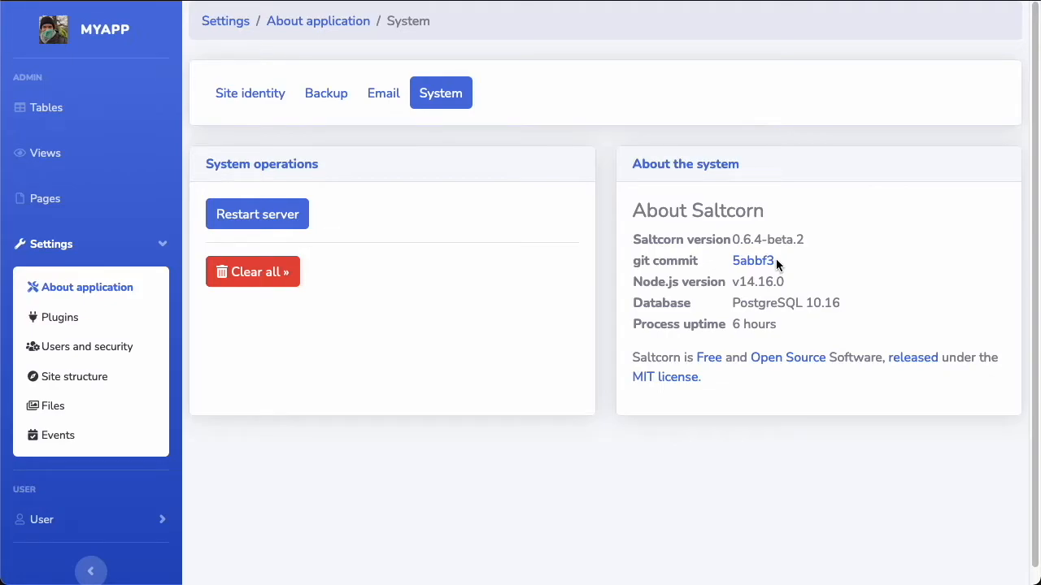
Browse the full plugin and pack store to see which plugins, packs and themes are offered.
click(60, 317)
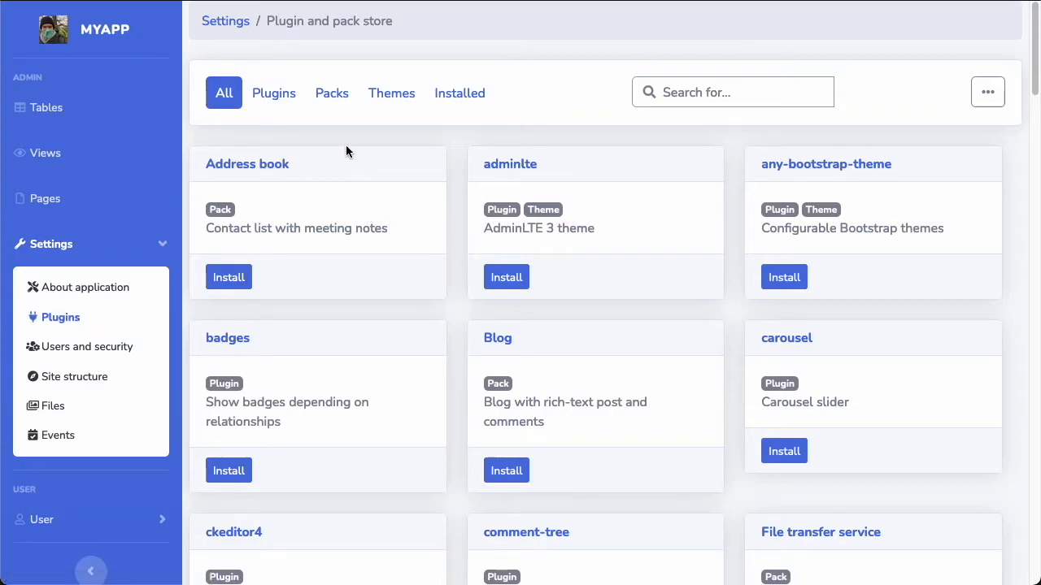
scroll(589, 311, down, 12)
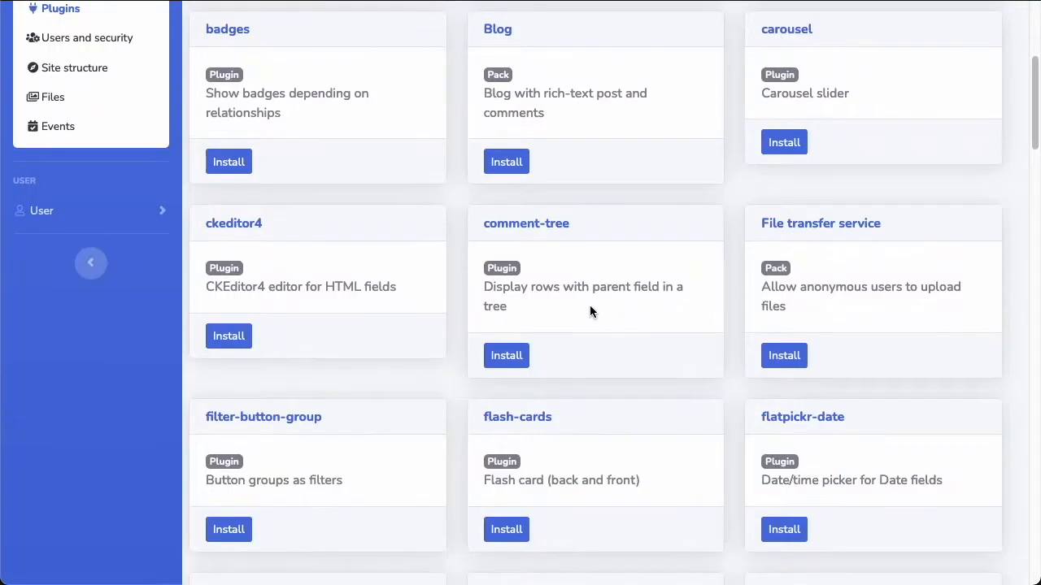
scroll(578, 312, up, 5)
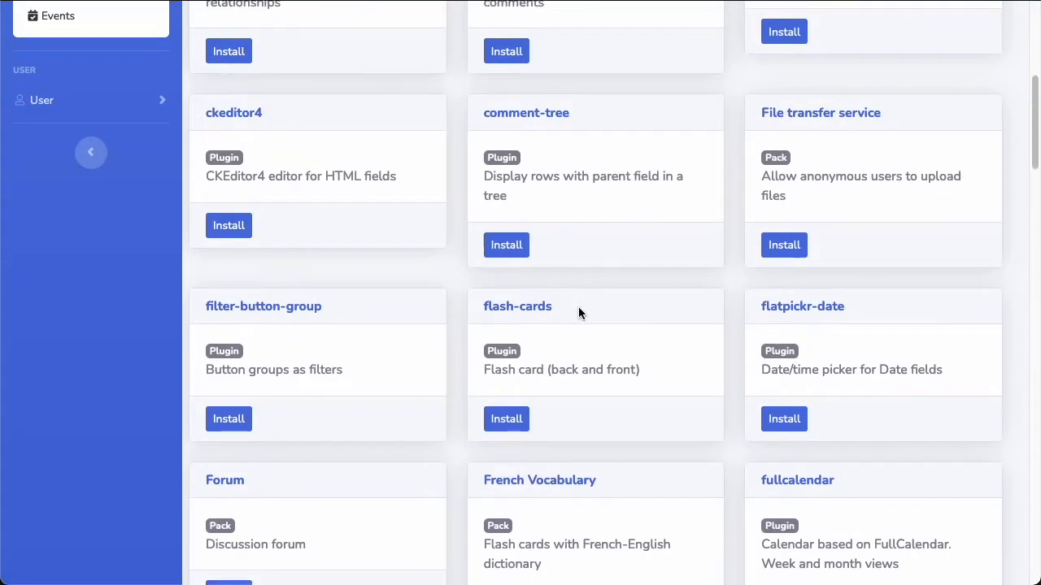
scroll(578, 312, down, 4)
scroll(579, 312, down, 2)
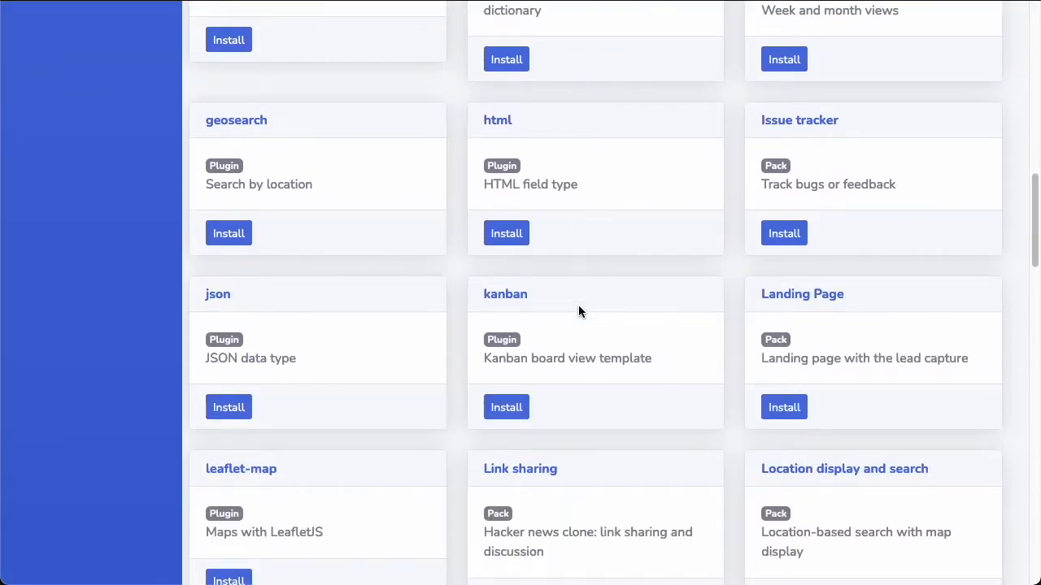
scroll(579, 312, down, 1)
scroll(578, 309, up, 2)
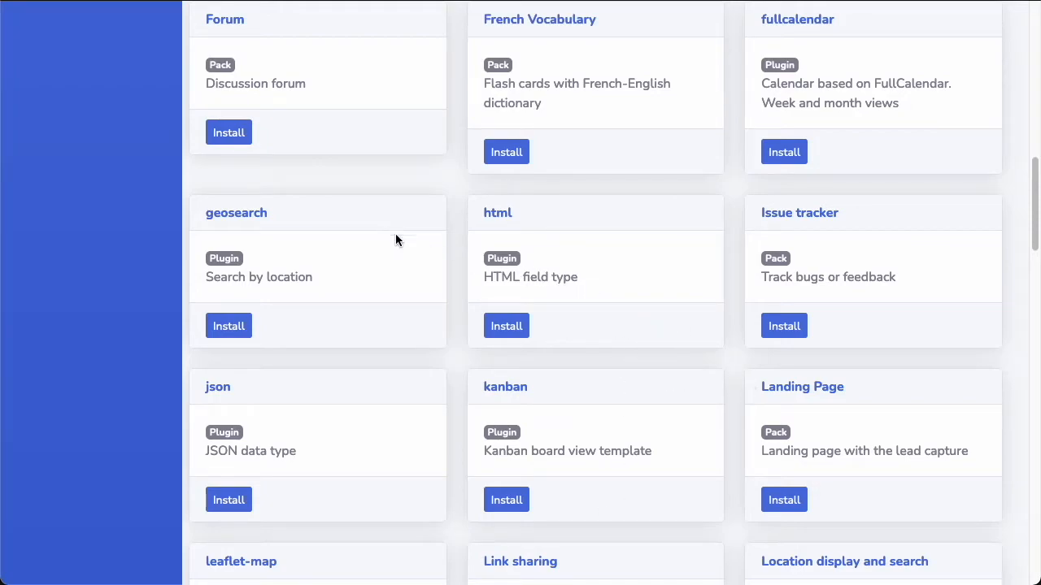
scroll(520, 390, up, 8)
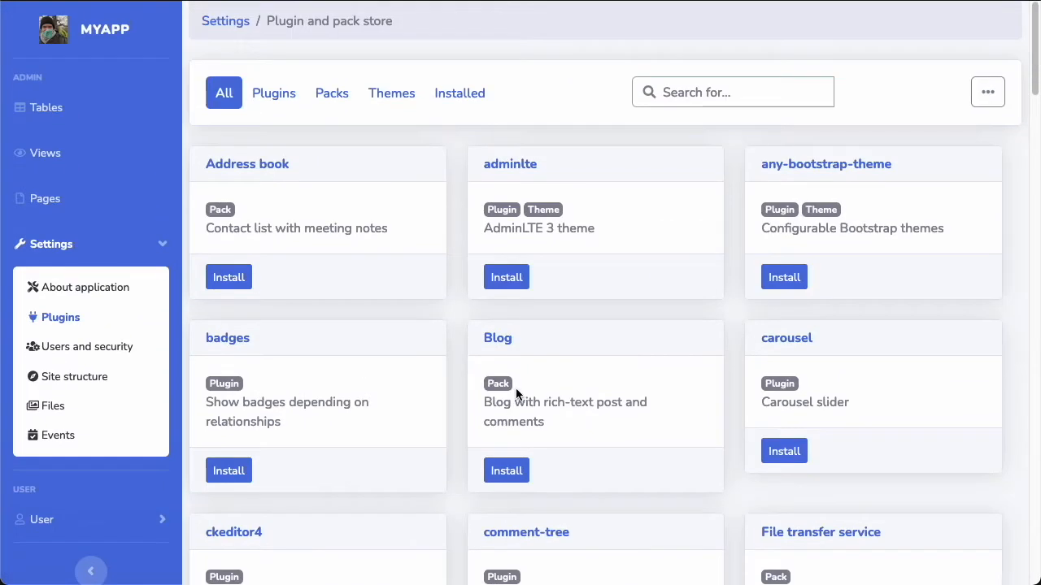
Install the flatpickr-date plugin from the store's plugins and show the list of installed items.
click(288, 105)
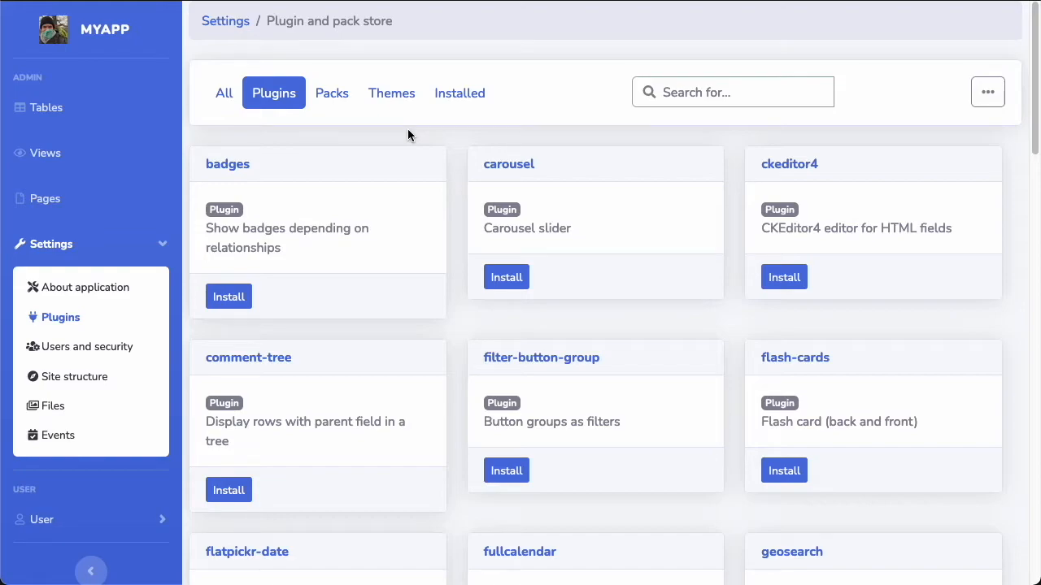
scroll(360, 139, down, 3)
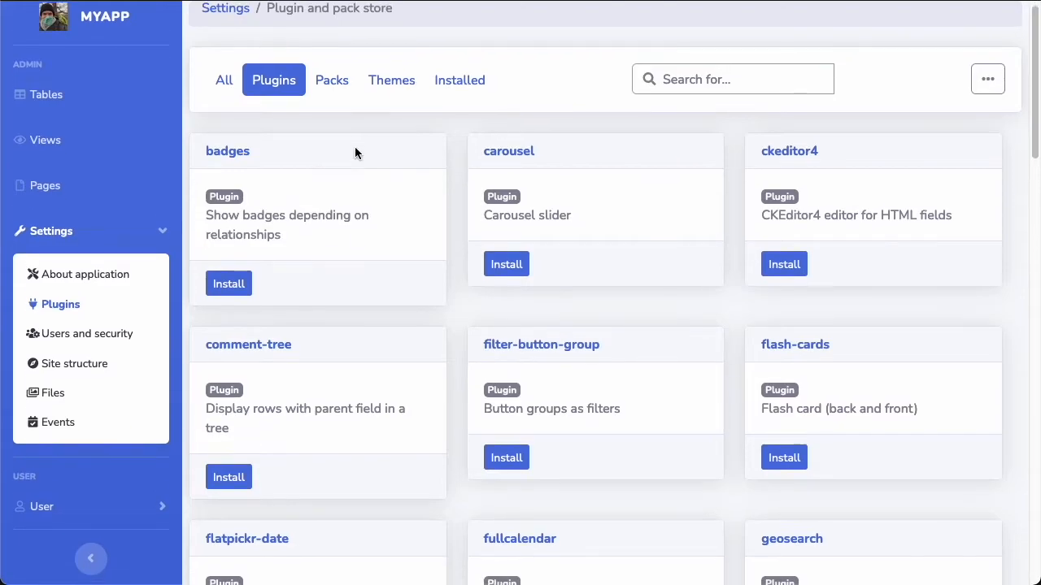
scroll(328, 291, down, 1)
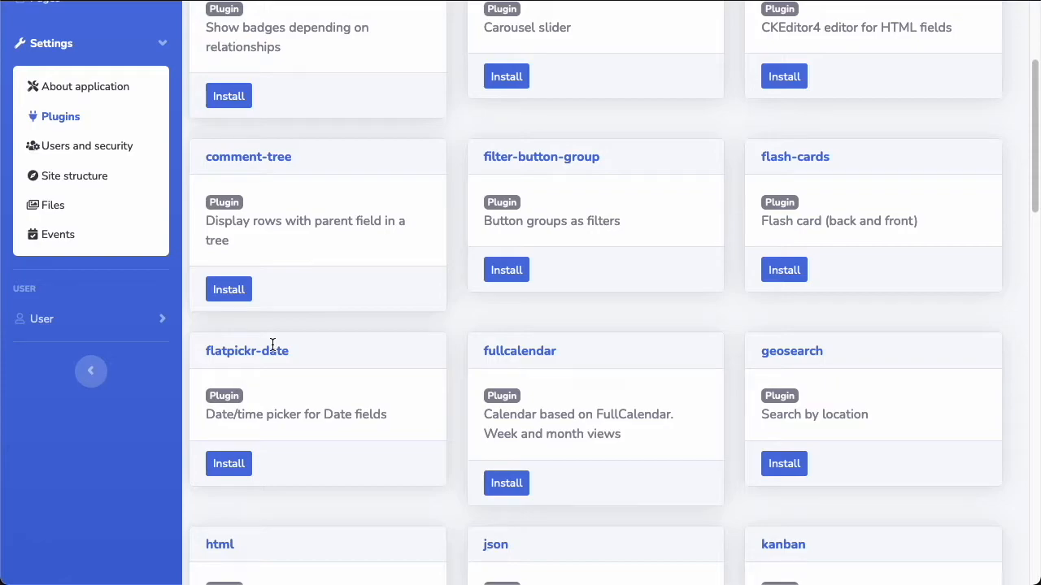
click(215, 469)
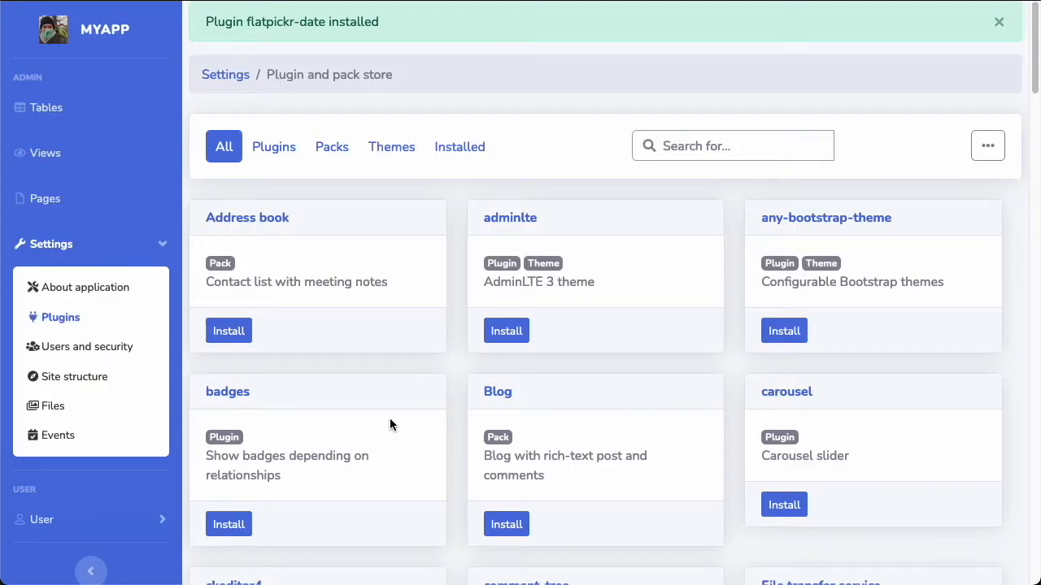
click(460, 147)
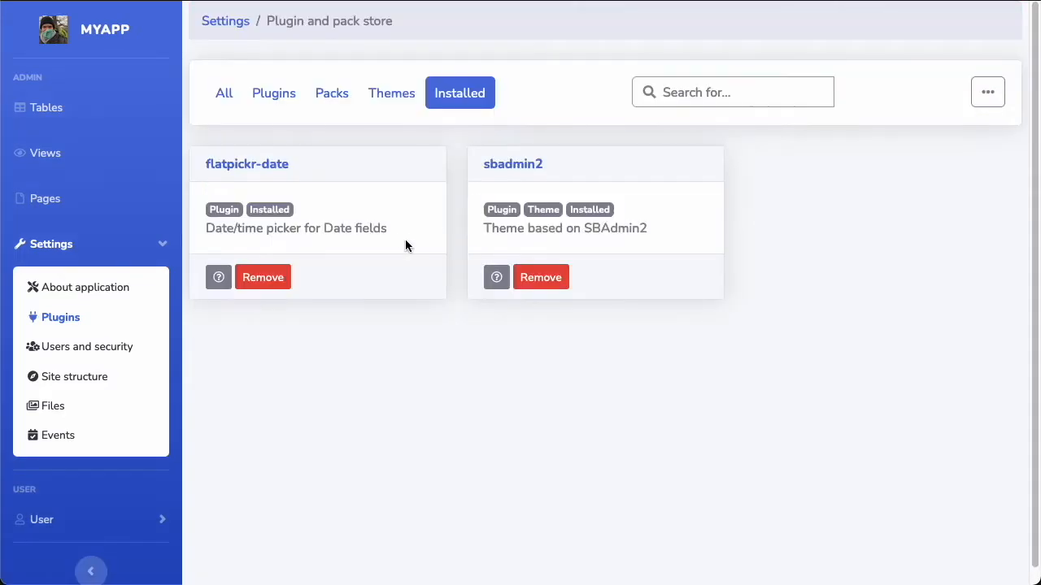
Install the stripe plugin and save its configuration with the API key and webhook secret fields left empty.
click(235, 104)
click(262, 104)
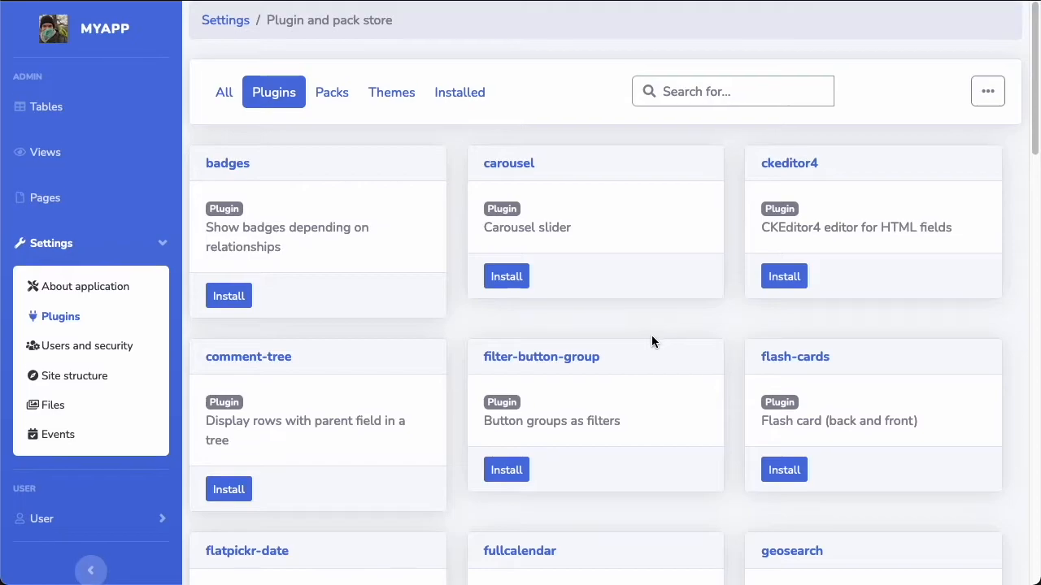
scroll(652, 341, down, 2)
scroll(649, 342, down, 8)
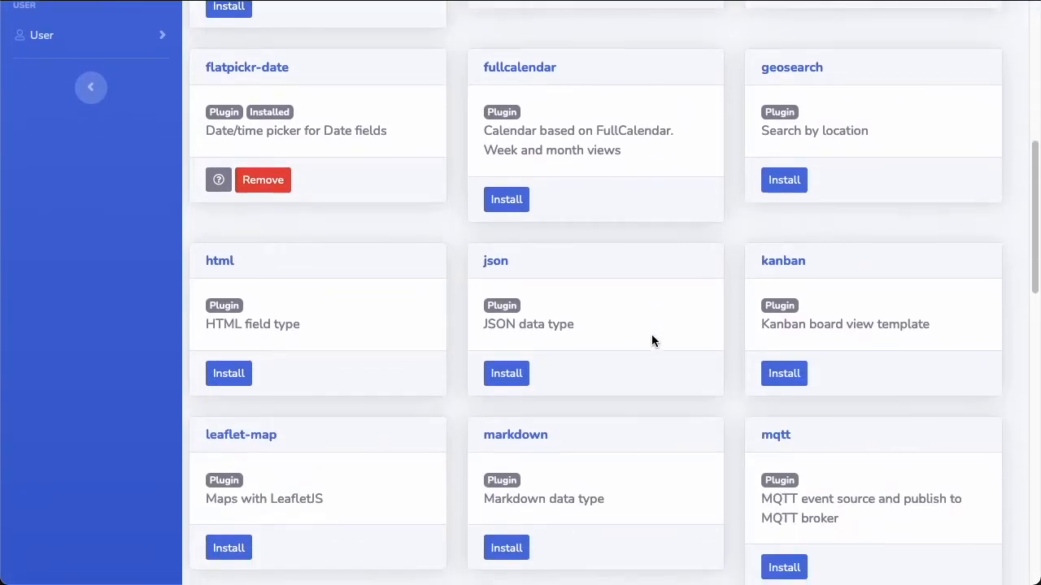
scroll(662, 334, down, 9)
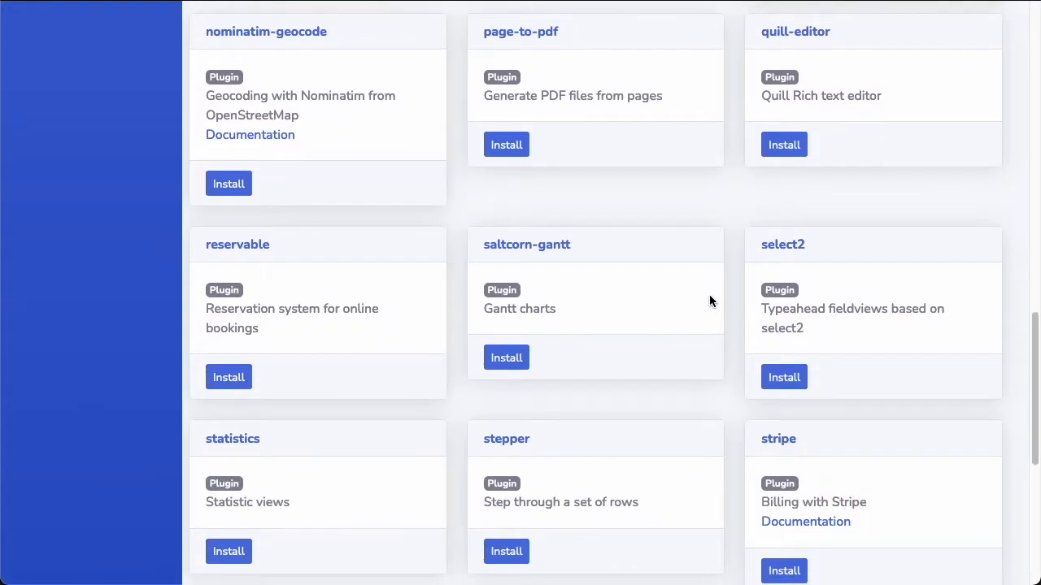
scroll(724, 302, down, 1)
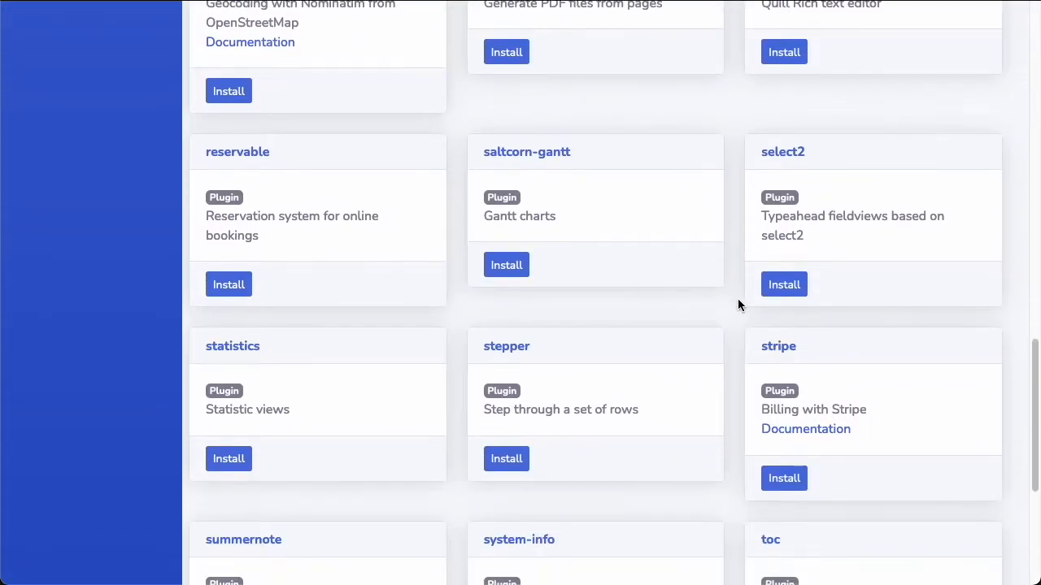
click(792, 479)
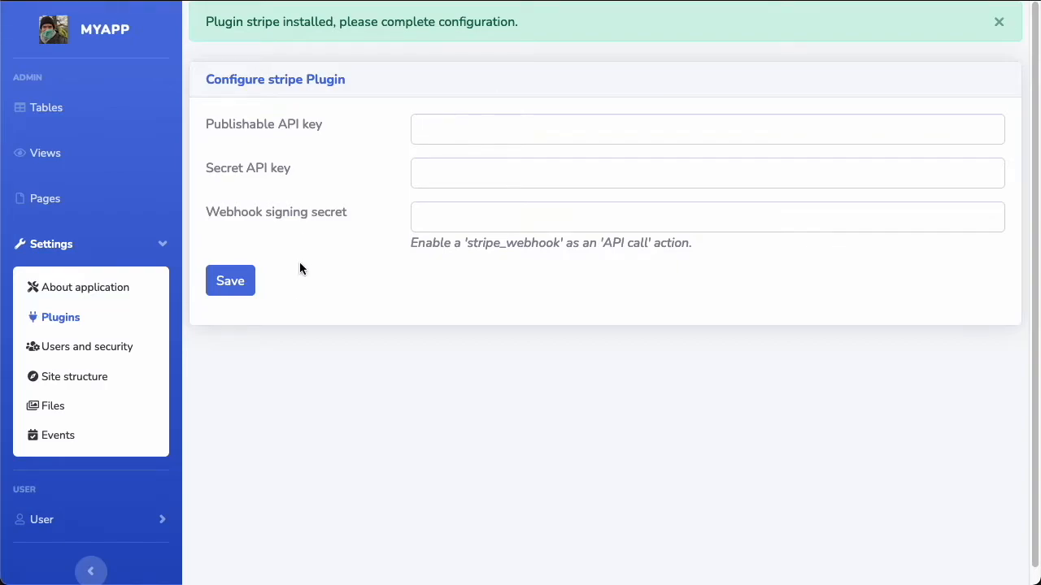
click(221, 289)
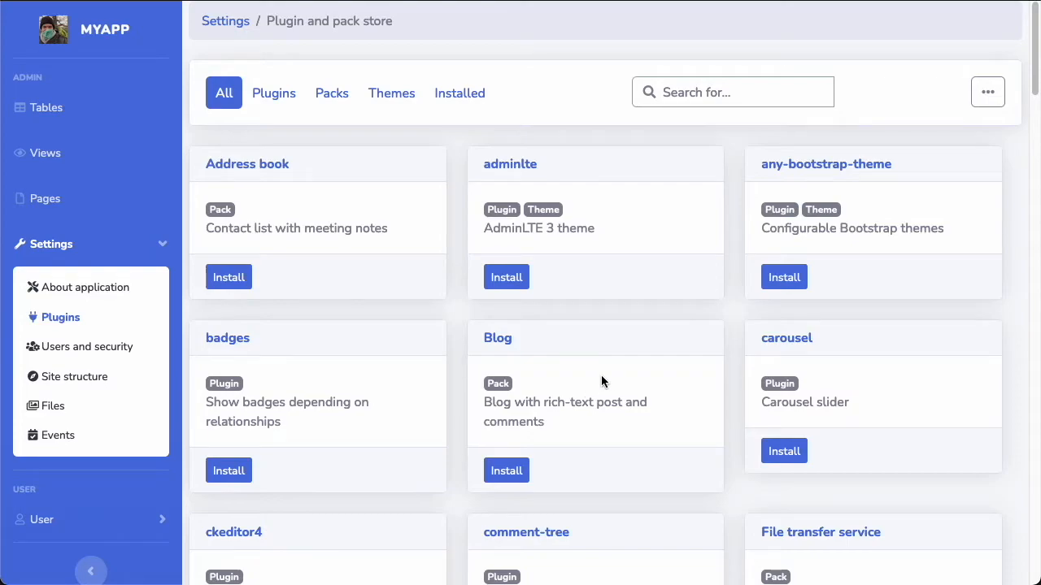
Find the installed stripe plugin in the store and examine its configuration and its plugin information with the view templates.
scroll(605, 378, down, 1)
scroll(613, 375, down, 4)
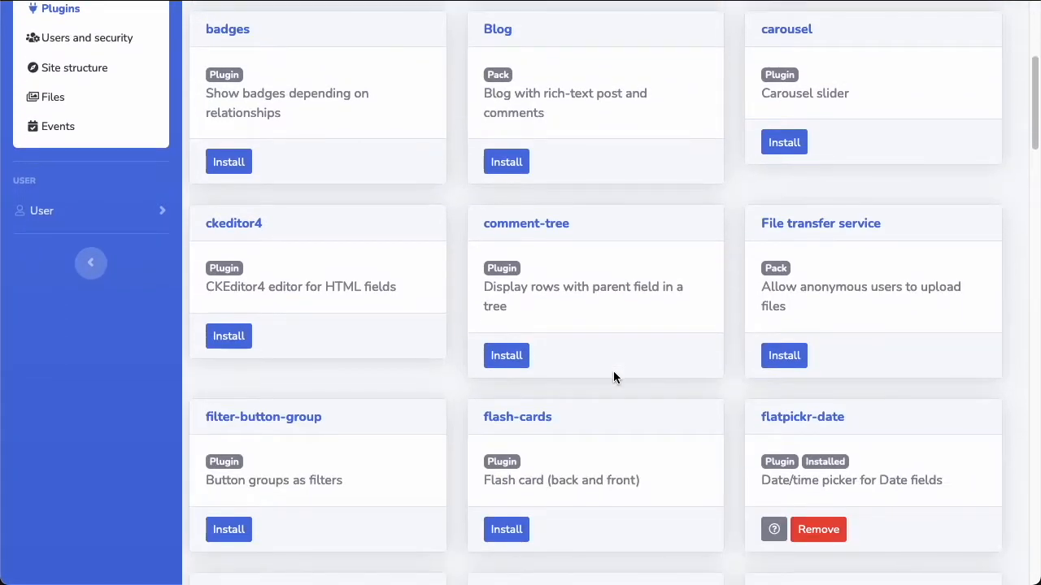
scroll(615, 376, down, 3)
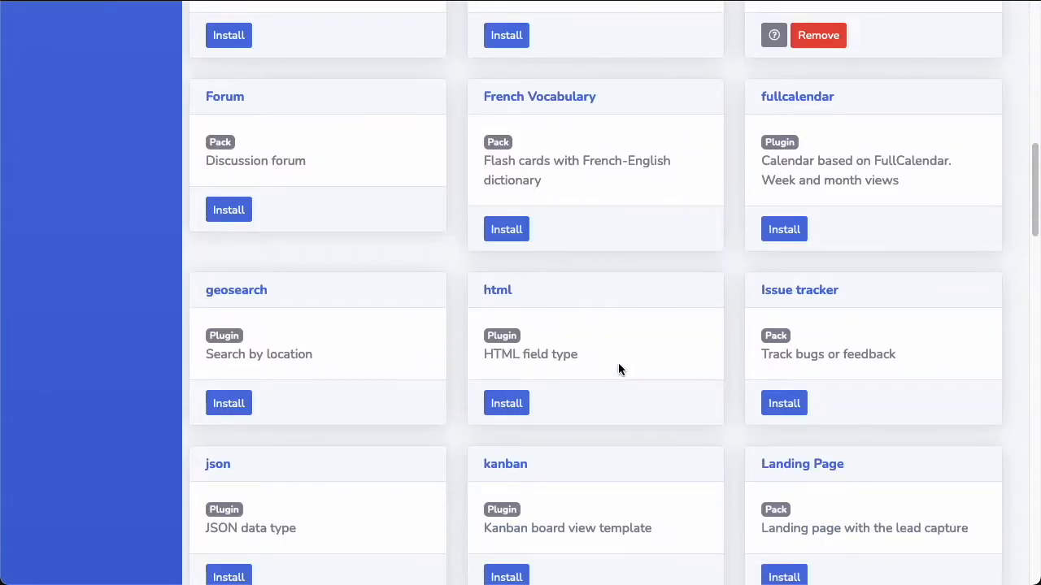
scroll(660, 260, down, 2)
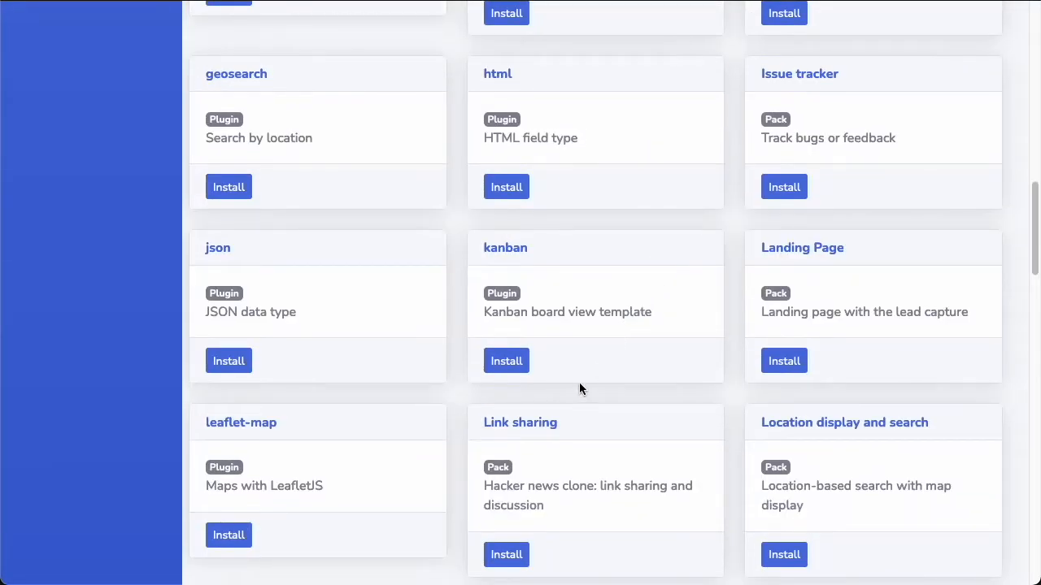
scroll(575, 389, down, 3)
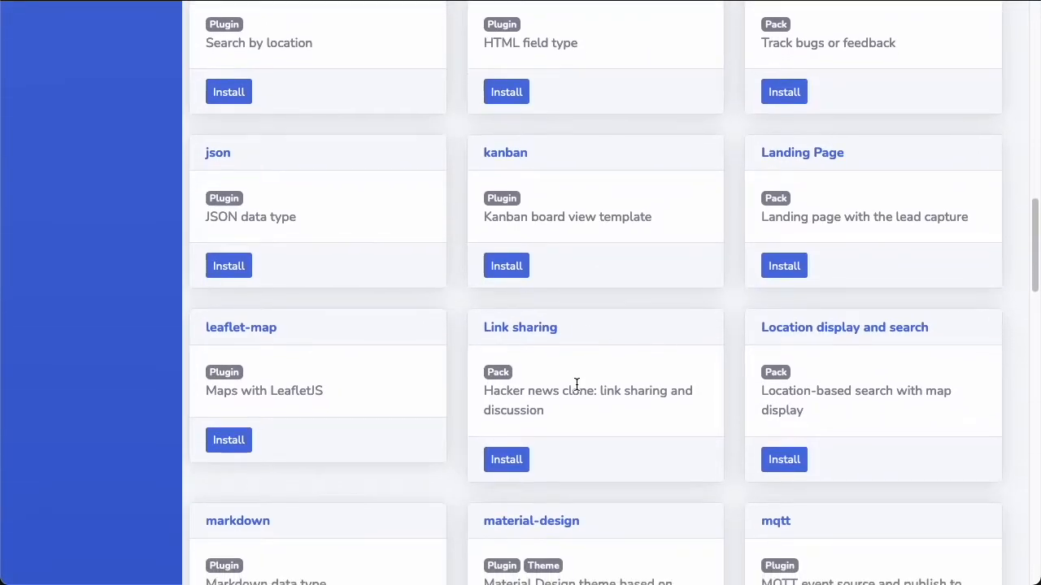
scroll(597, 377, down, 7)
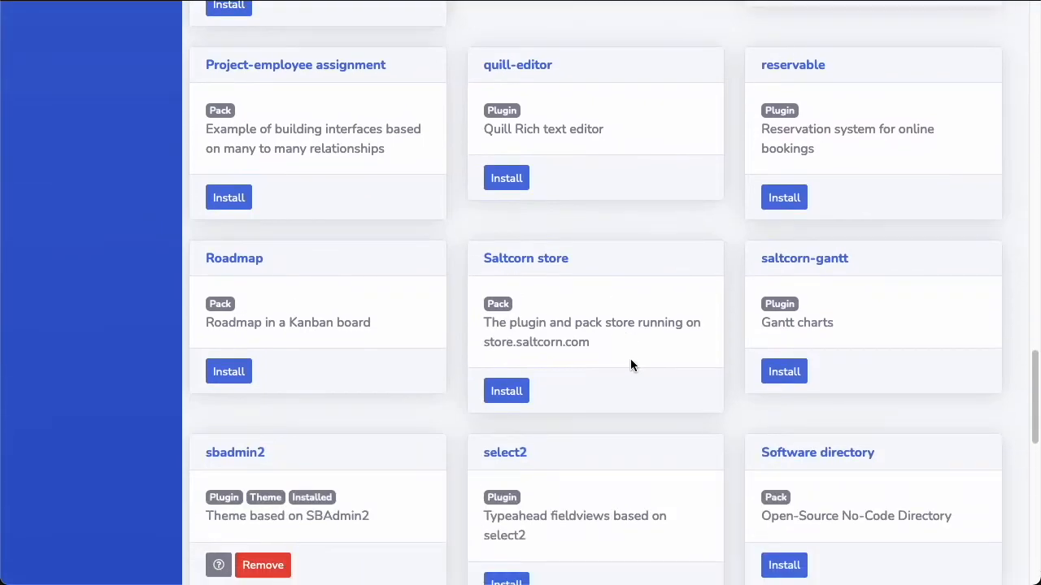
scroll(632, 363, down, 2)
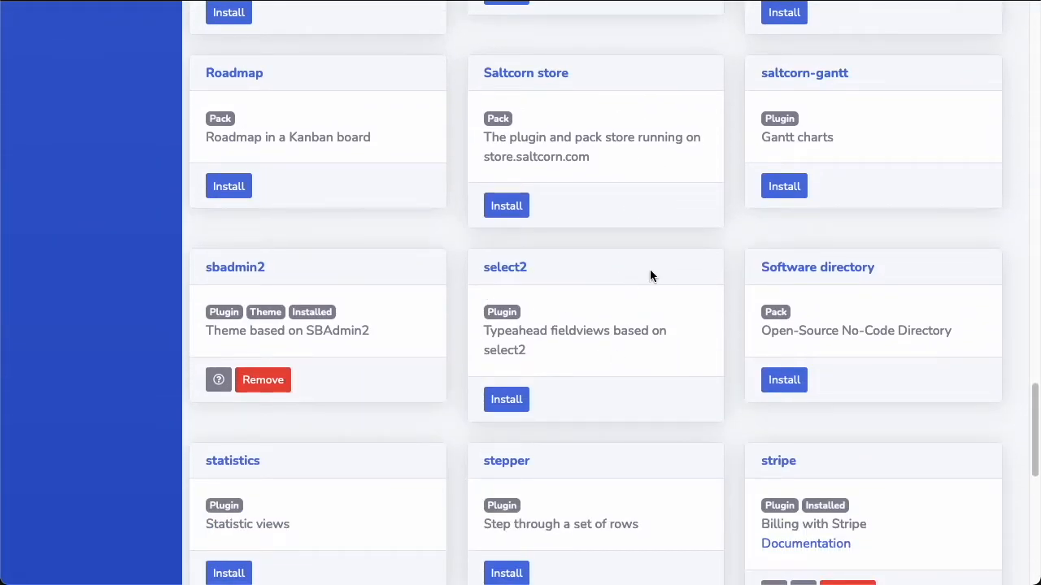
scroll(701, 337, down, 1)
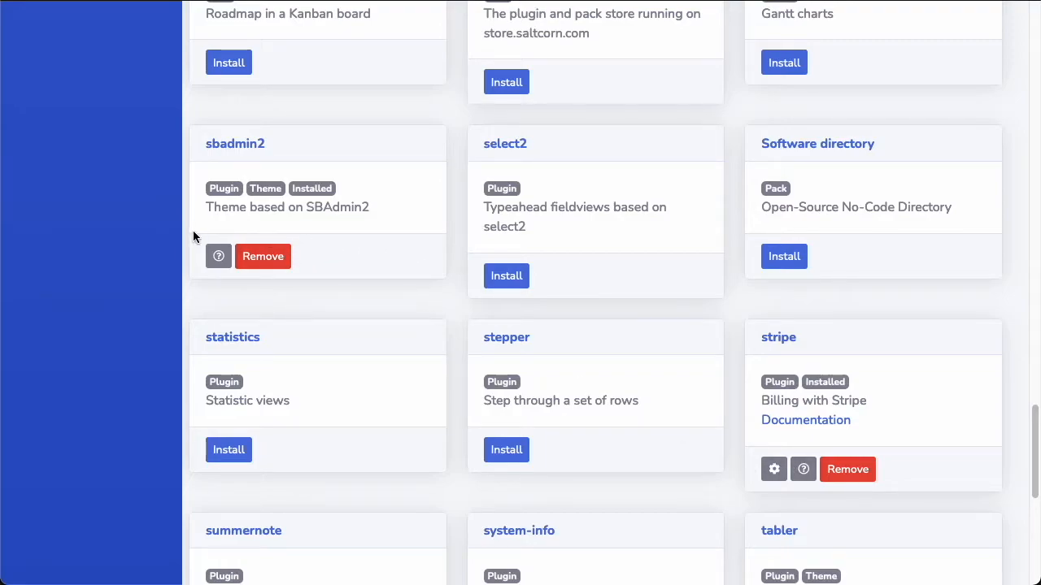
click(774, 470)
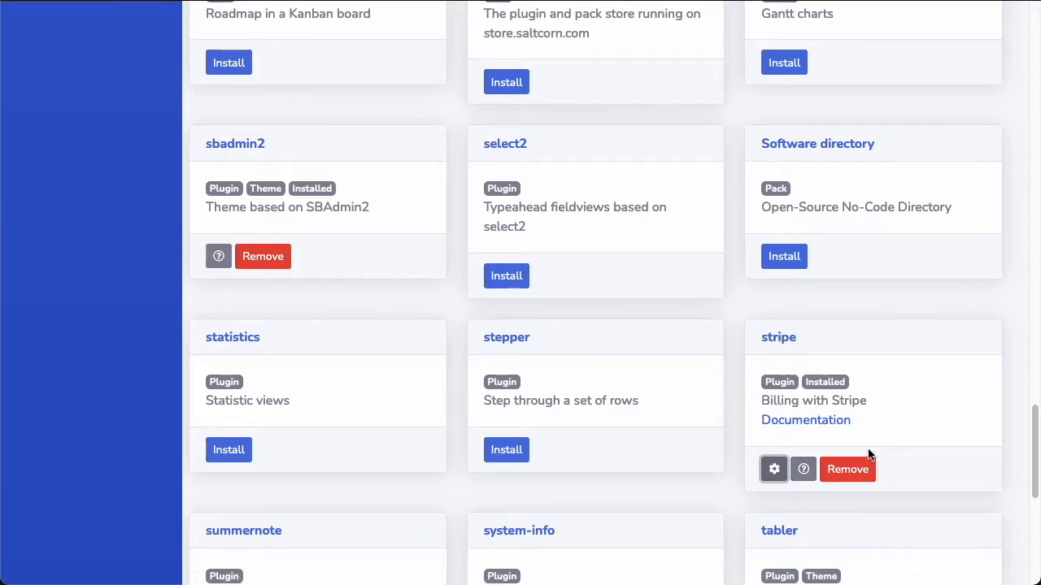
click(802, 472)
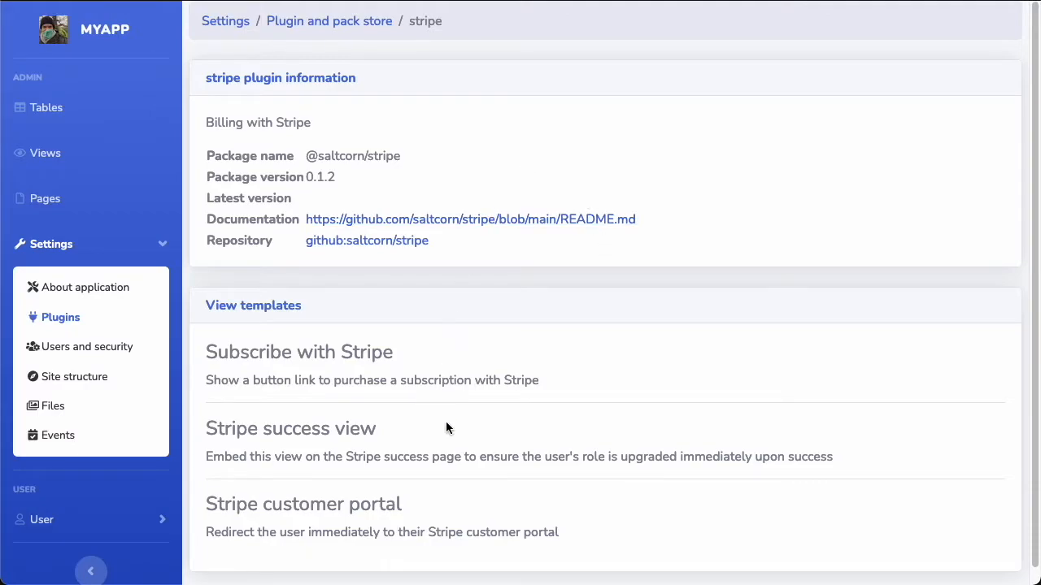
scroll(445, 423, down, 1)
key(alt+Left)
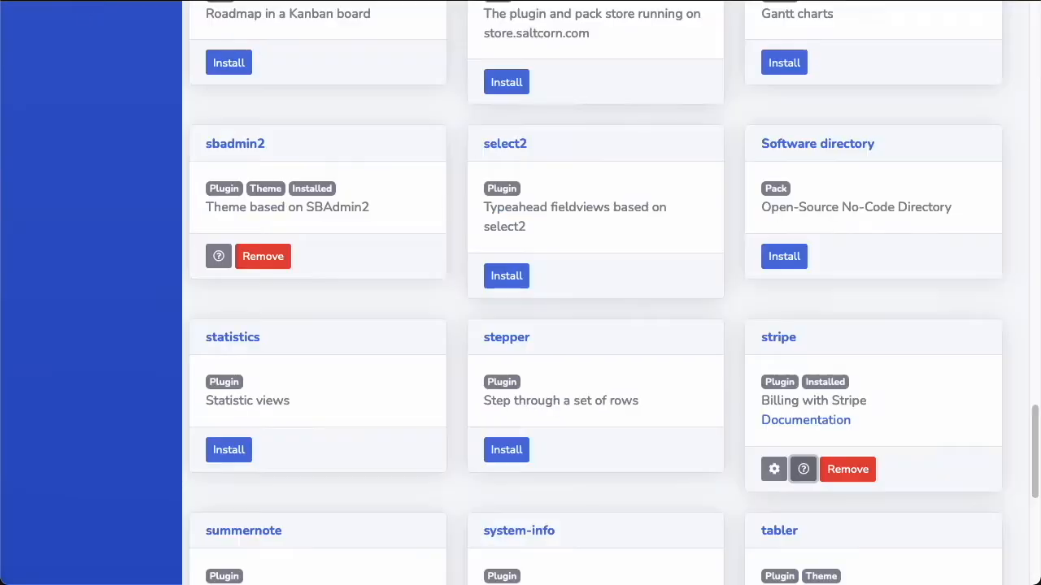
Filter the store to packs only and browse the available application packs.
scroll(640, 400, up, 20)
click(317, 100)
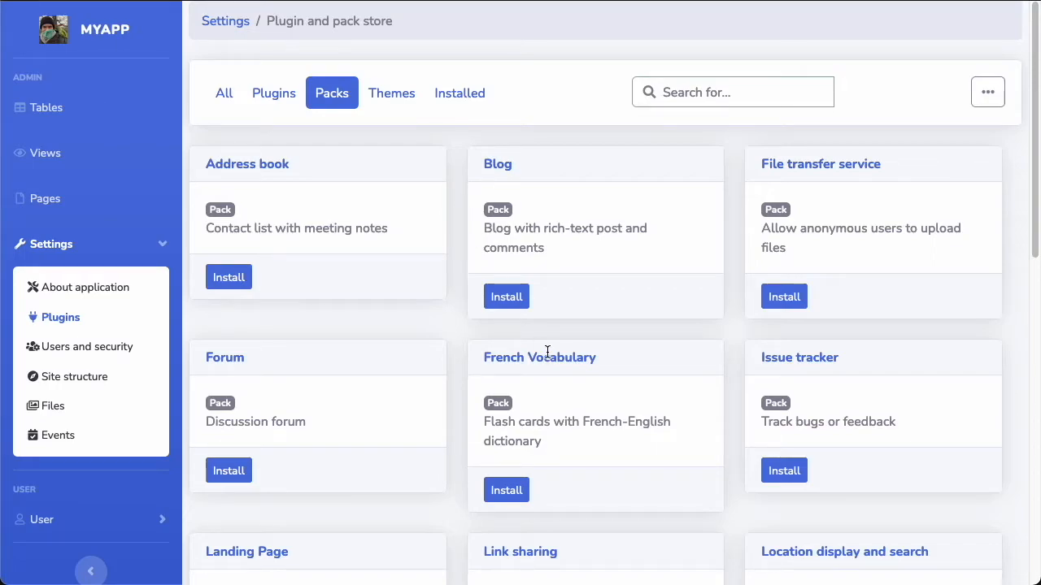
scroll(596, 401, down, 2)
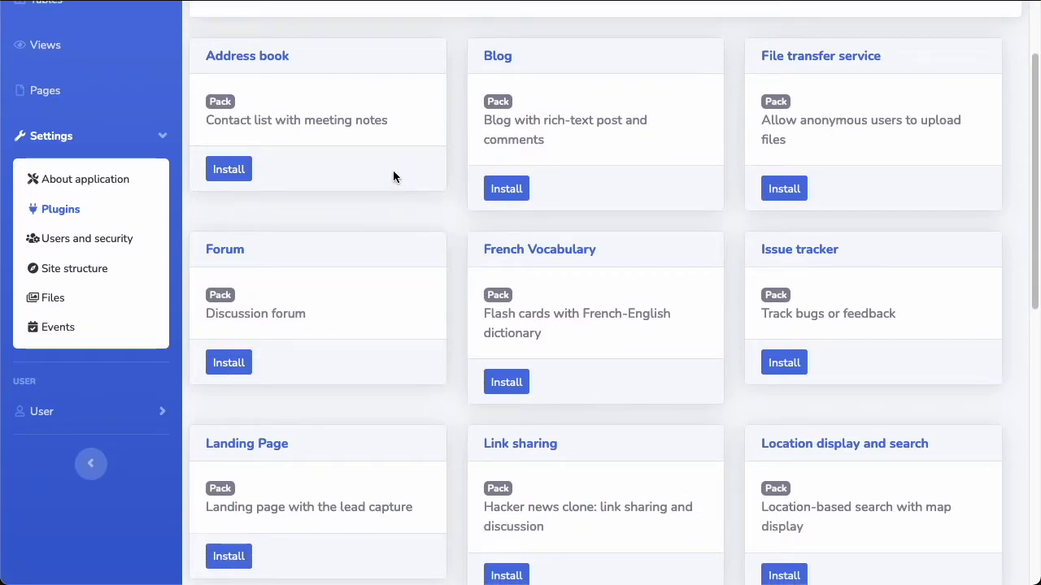
scroll(586, 163, up, 2)
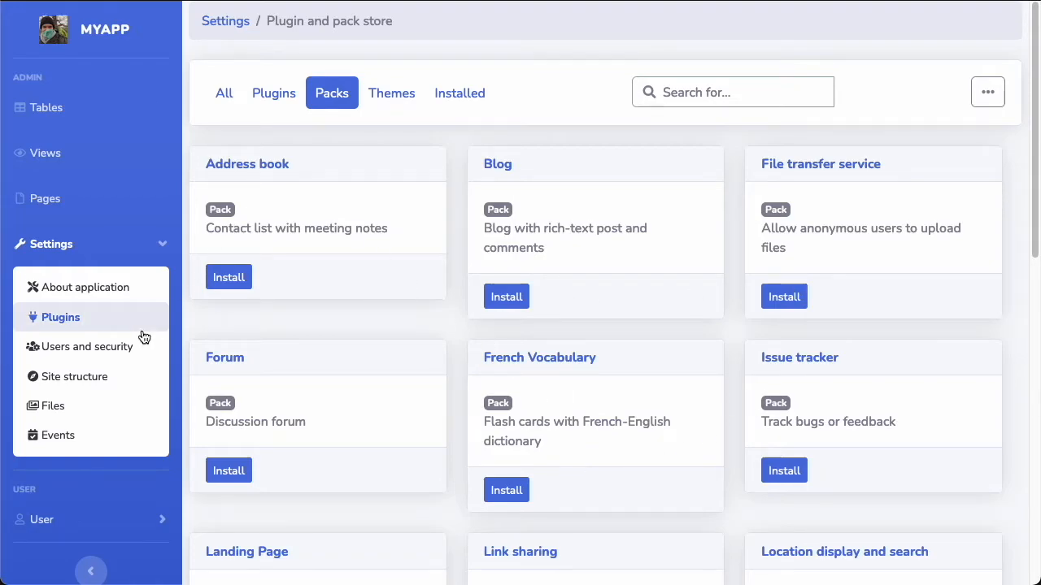
Open the application's system settings and examine the categories offered for clearing all data, leaving Users selected.
click(88, 288)
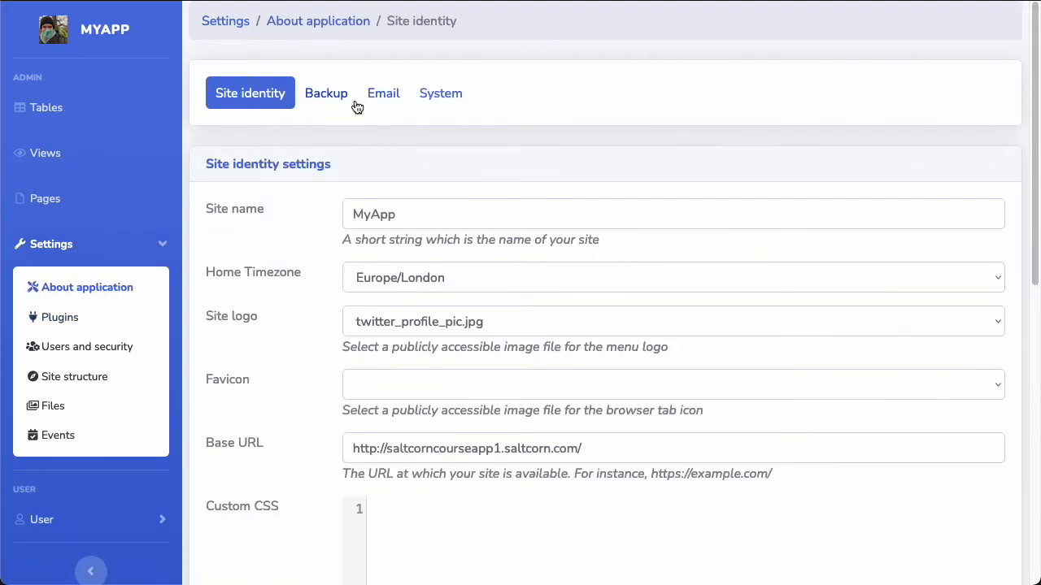
click(426, 97)
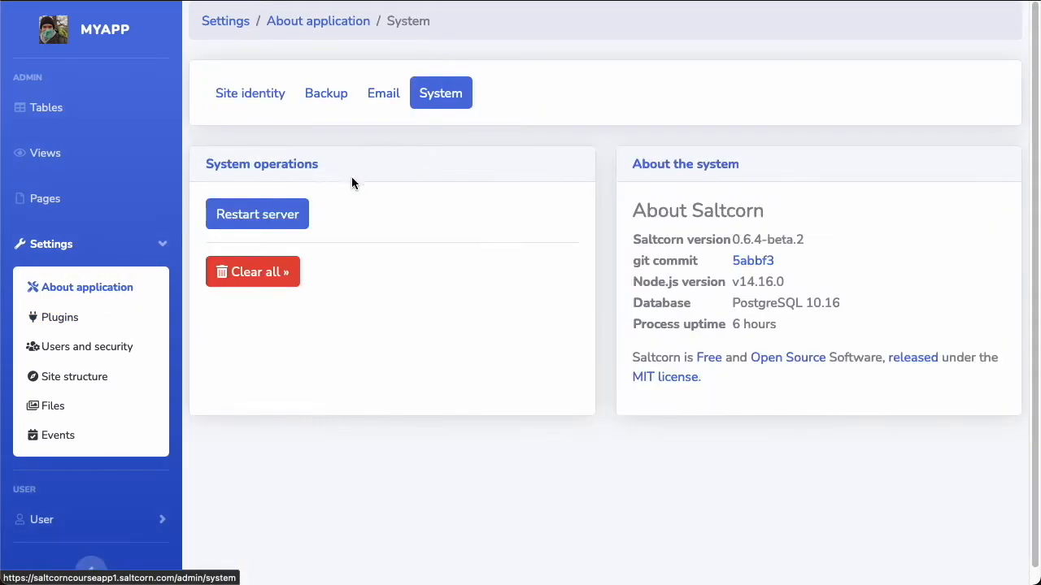
click(274, 277)
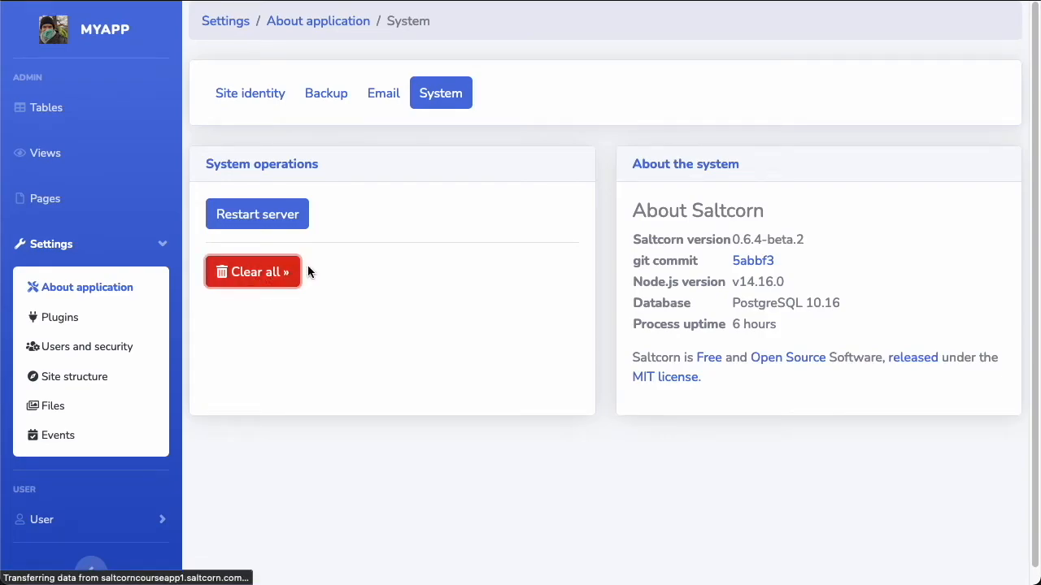
click(348, 428)
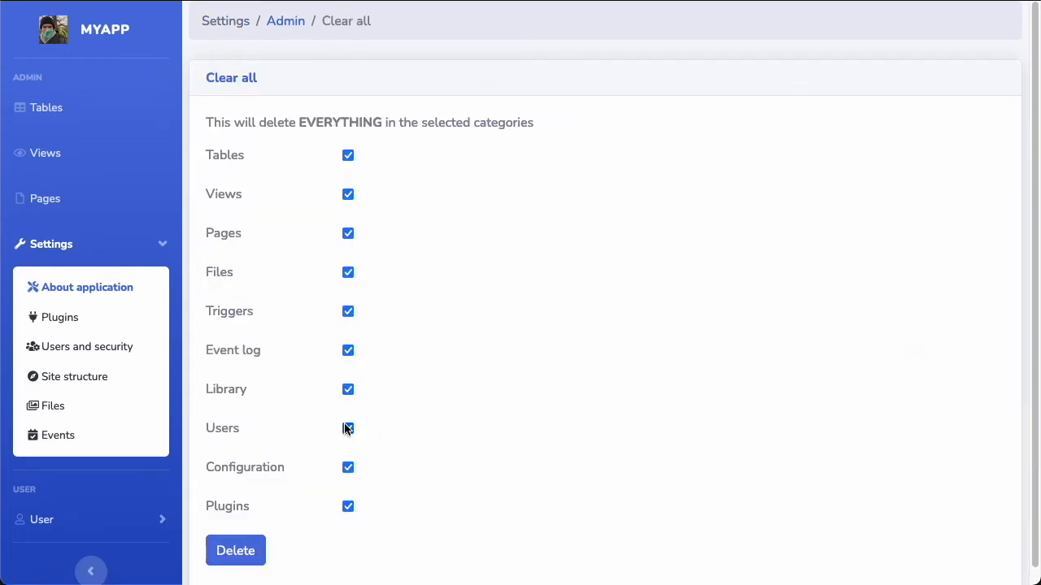
click(348, 429)
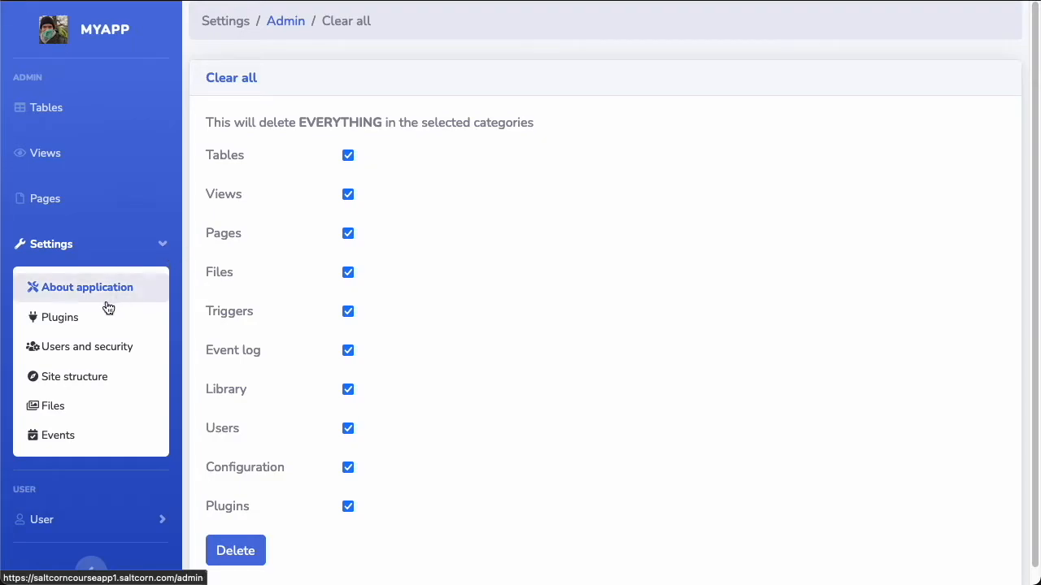
Return to the plugin and pack store and show only the available themes.
click(91, 325)
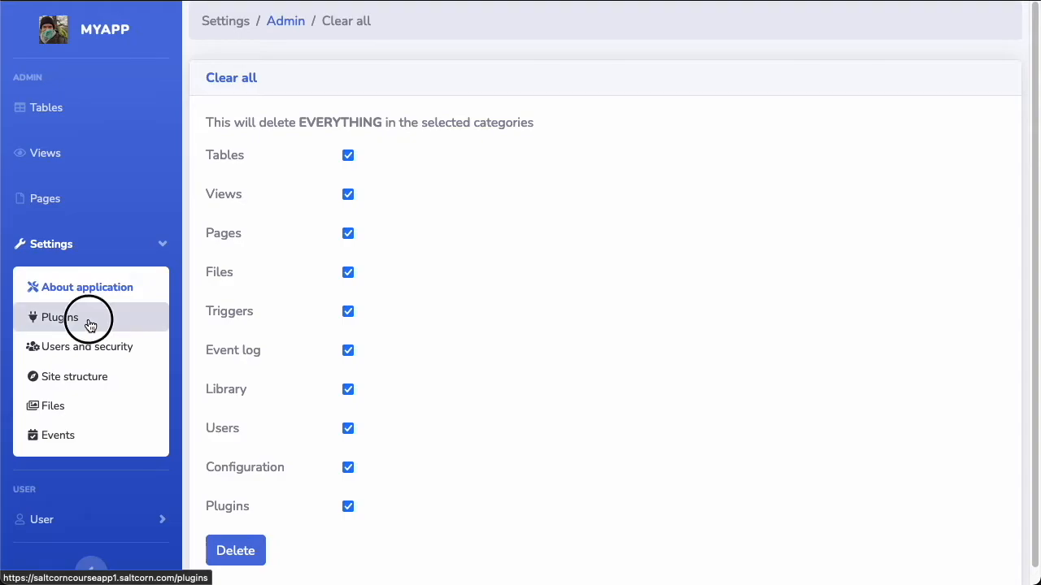
click(404, 97)
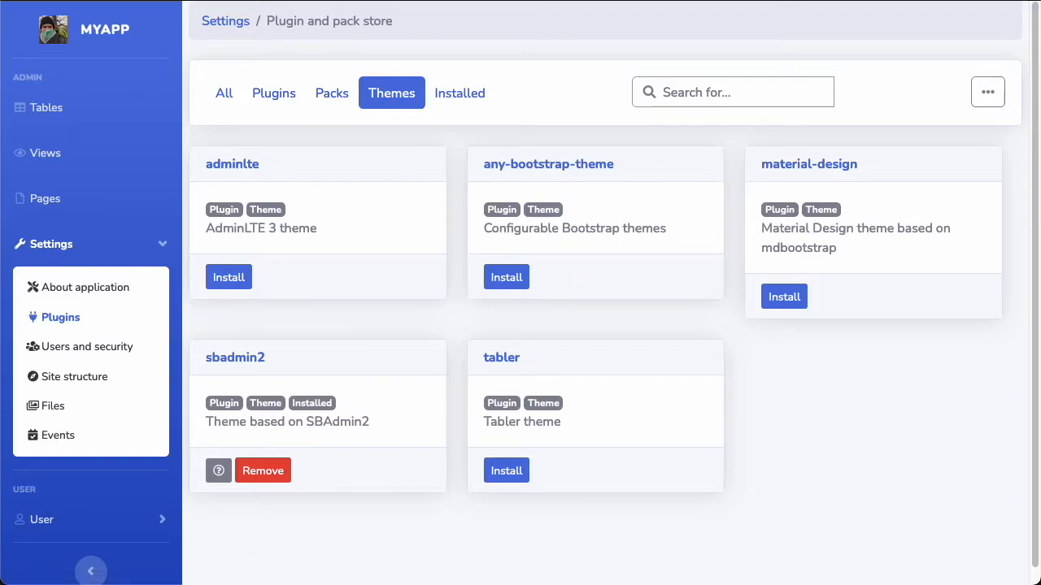
Review the users list, the admin user's edit page and the actions available for that account.
click(104, 349)
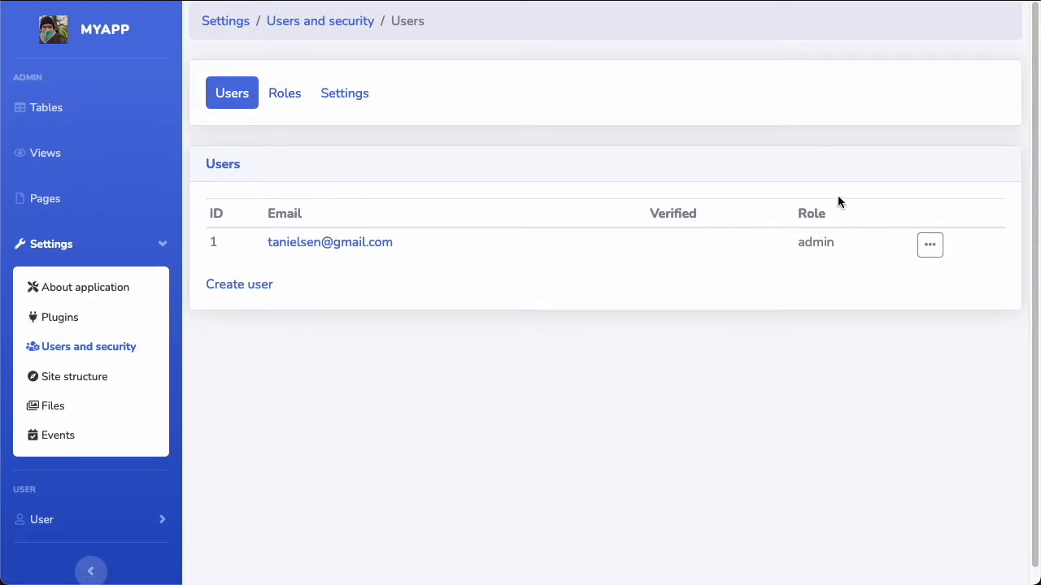
click(318, 244)
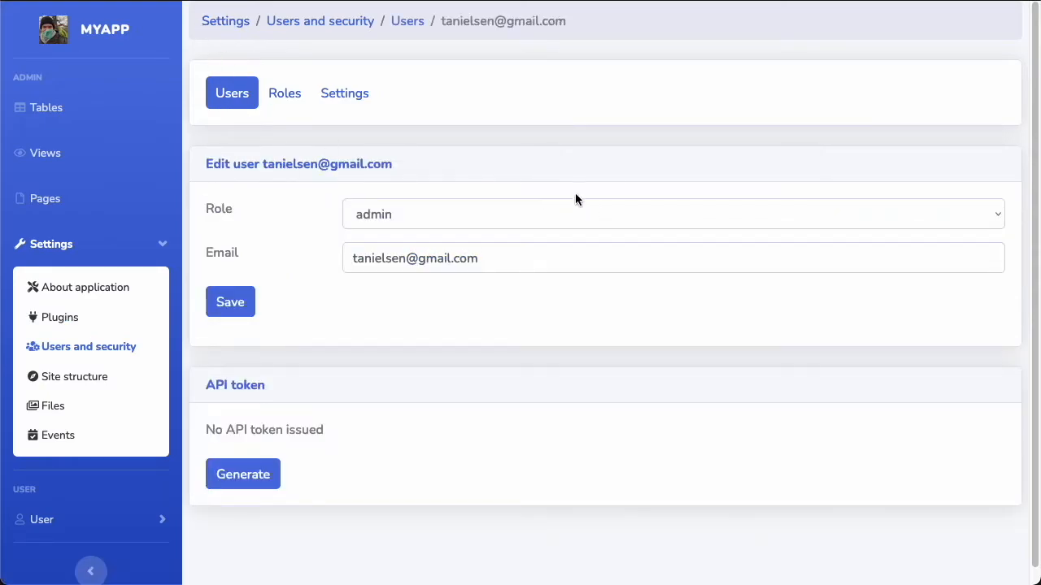
key(alt+Left)
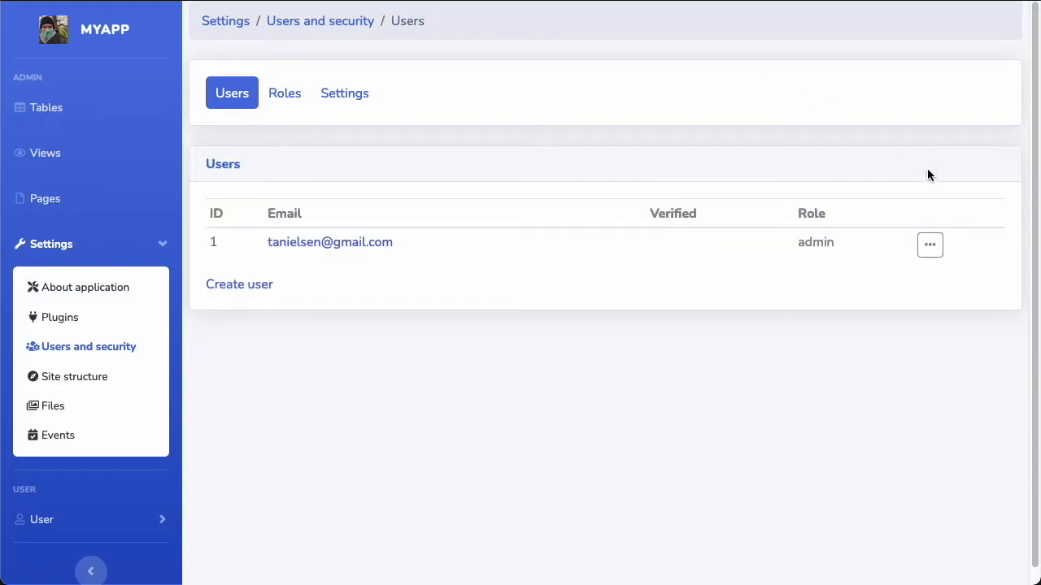
click(935, 248)
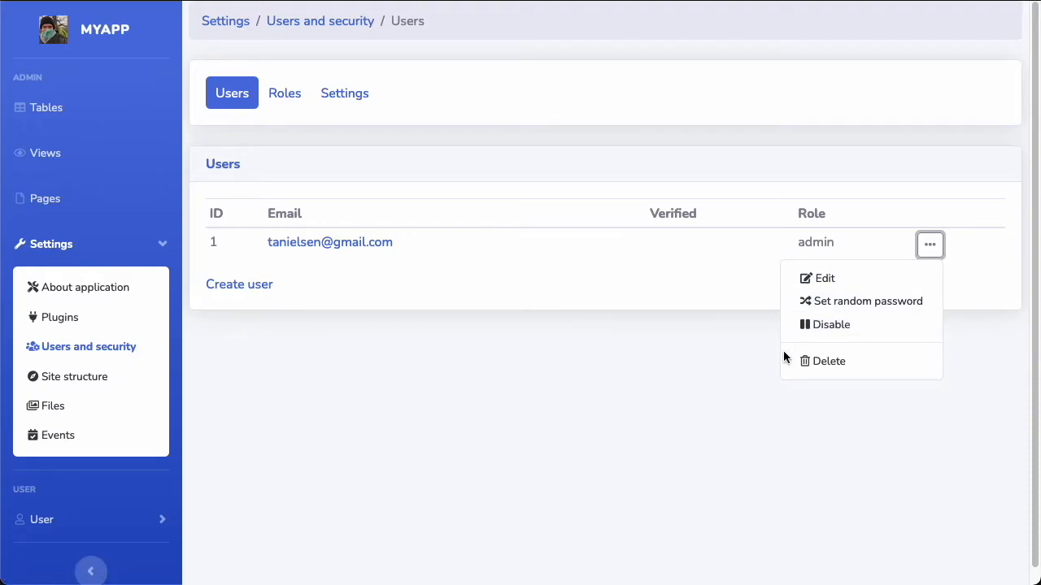
Create a new user with the user role, a variant of the admin's e-mail and a random password, without saving the login in the browser.
click(241, 284)
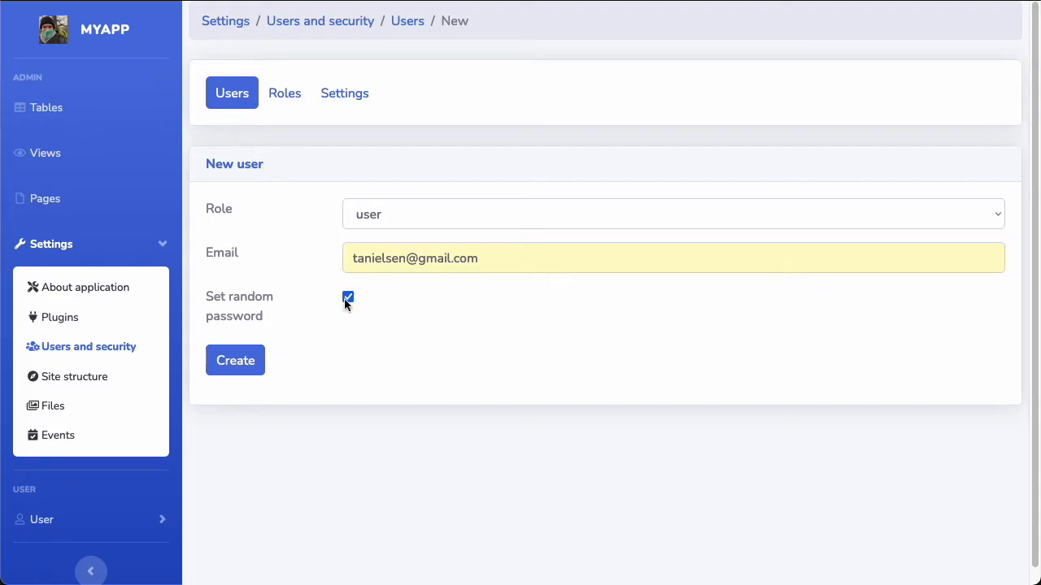
click(404, 259)
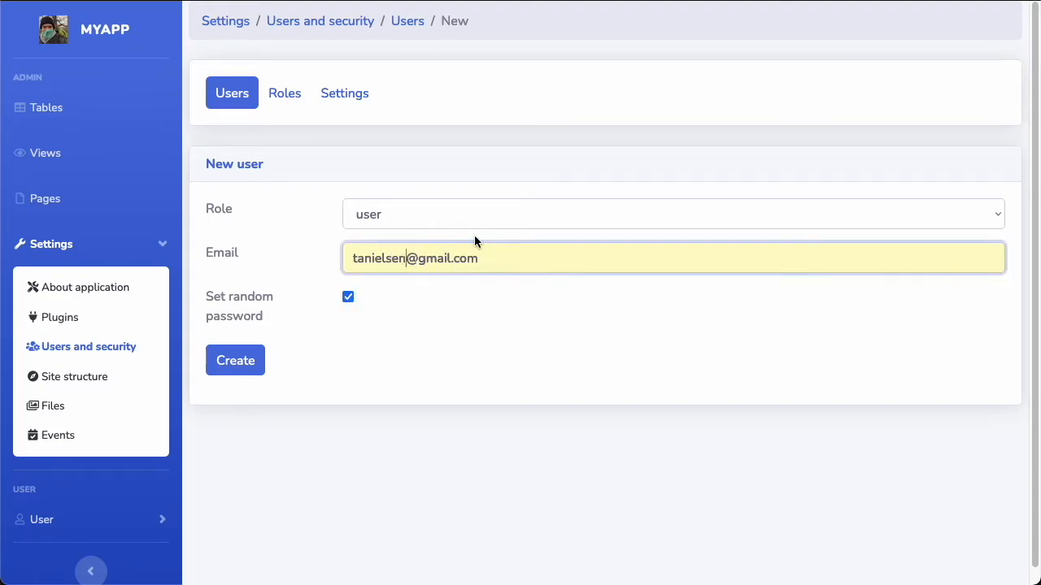
text(_)
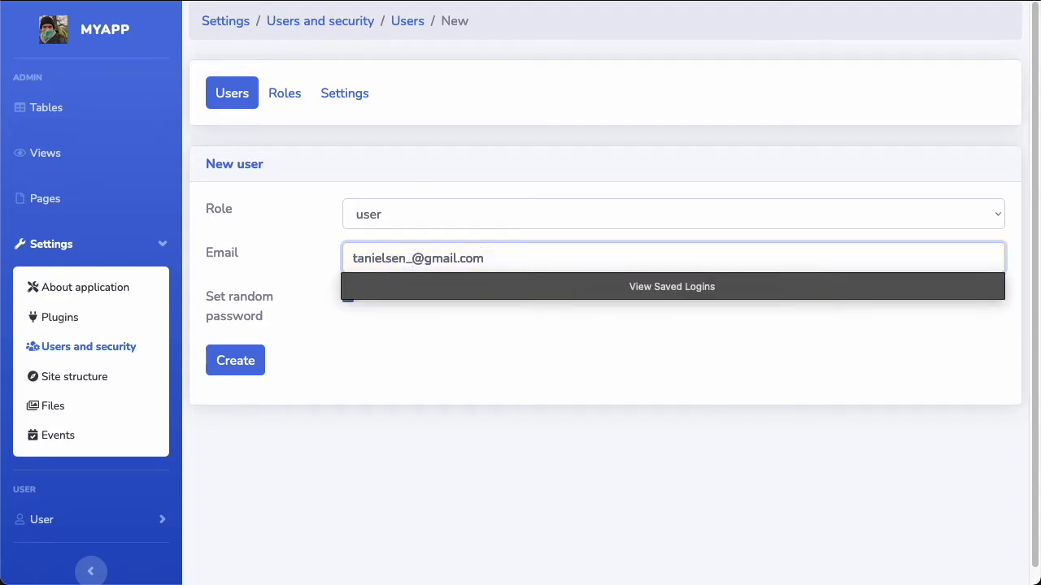
key(BackSpace)
text(+1)
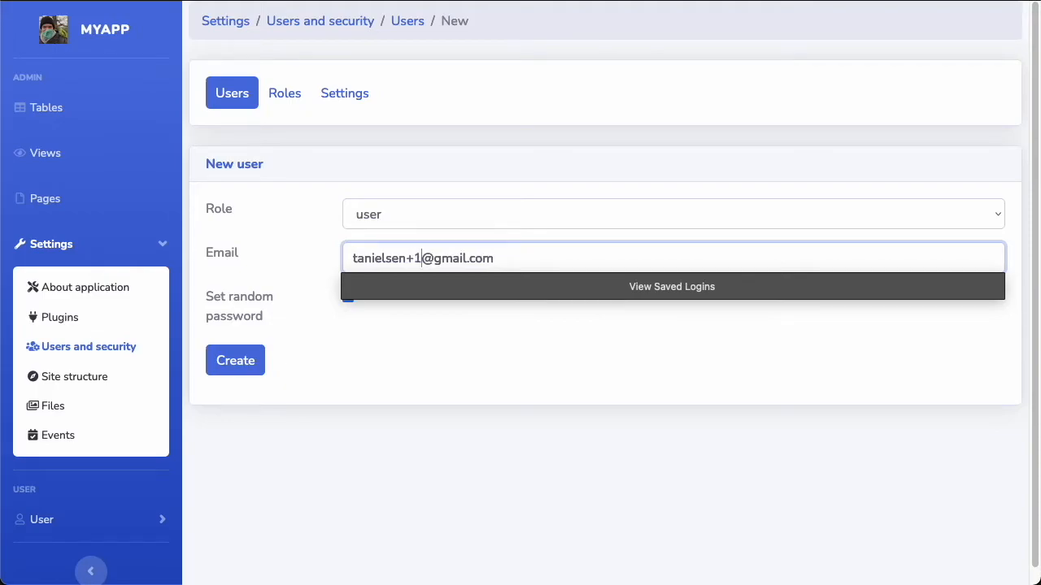
click(418, 308)
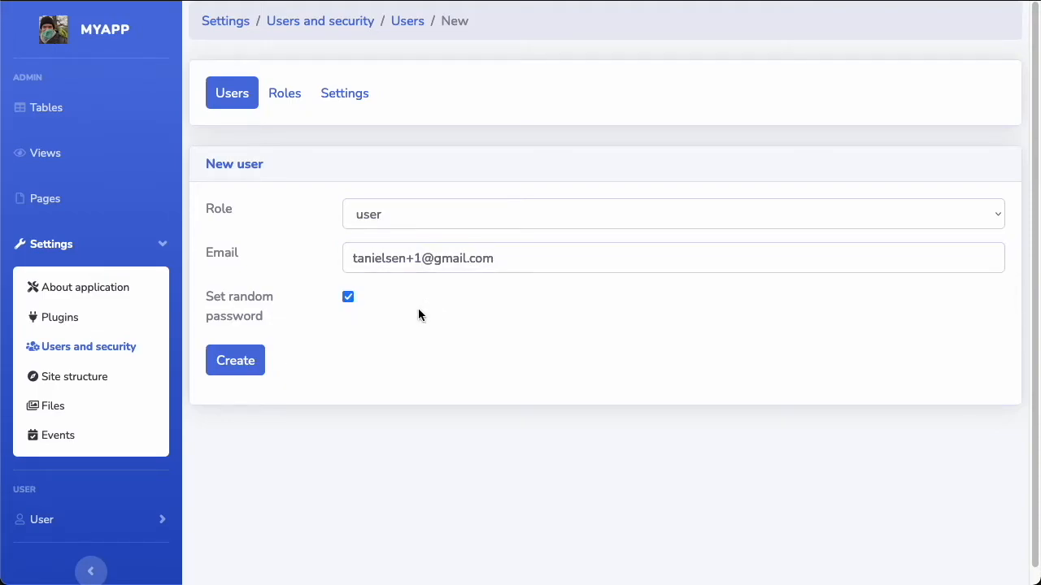
click(345, 299)
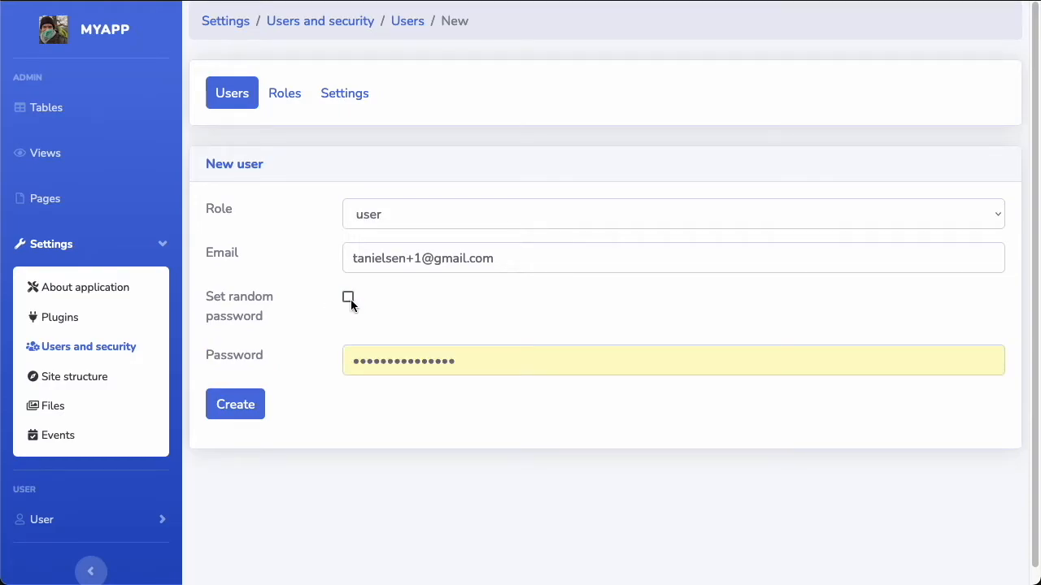
click(349, 299)
click(263, 363)
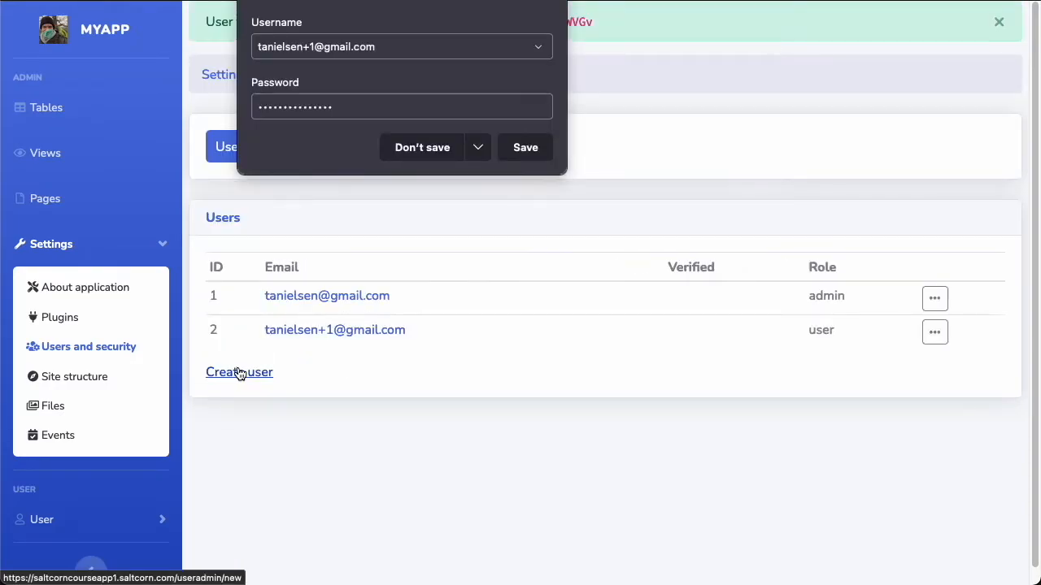
click(421, 150)
double_click(547, 22)
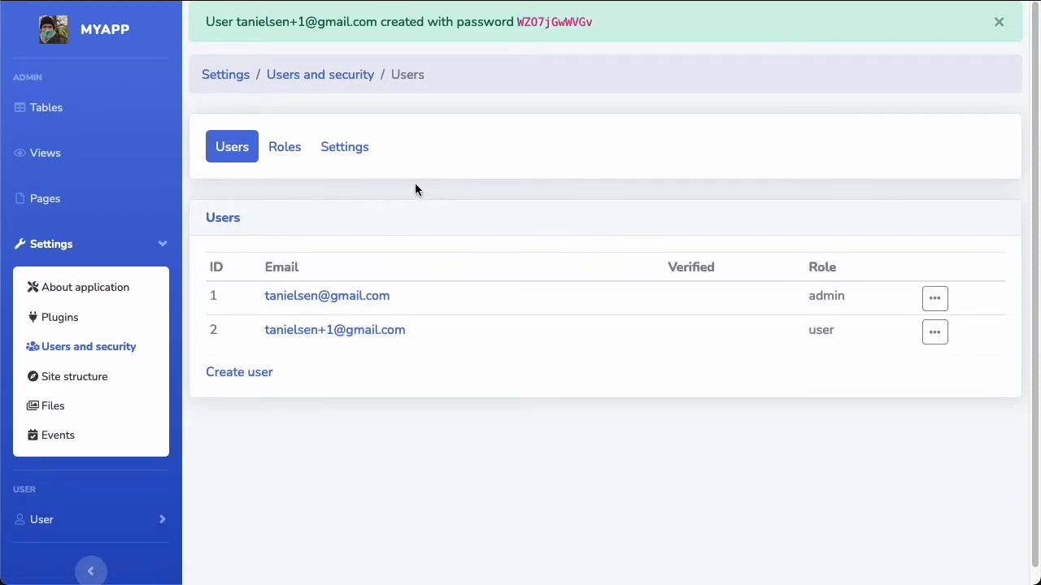
Review the user roles and the rank ID field in the new role form, leaving without saving.
click(275, 151)
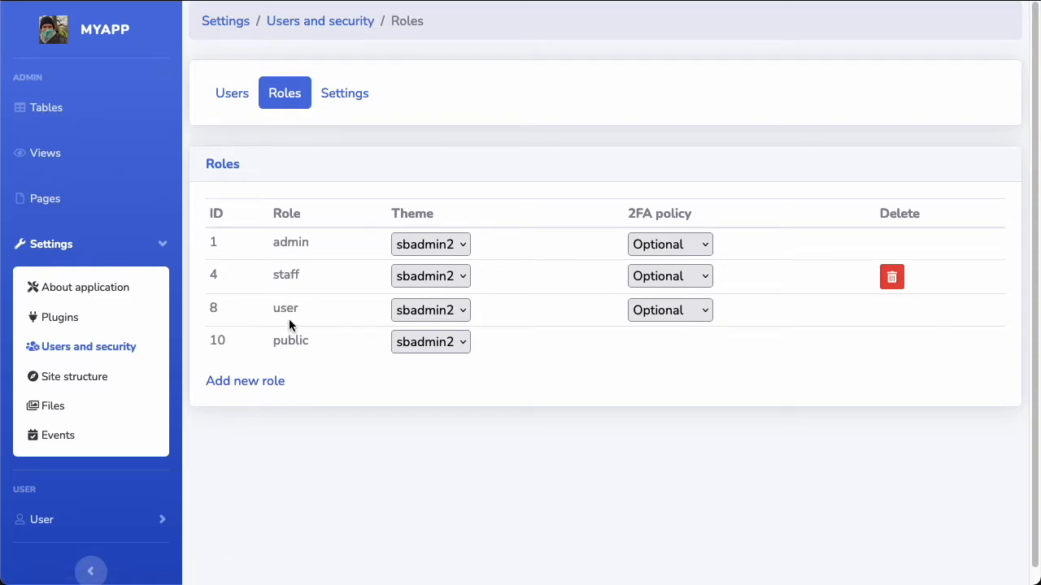
click(251, 385)
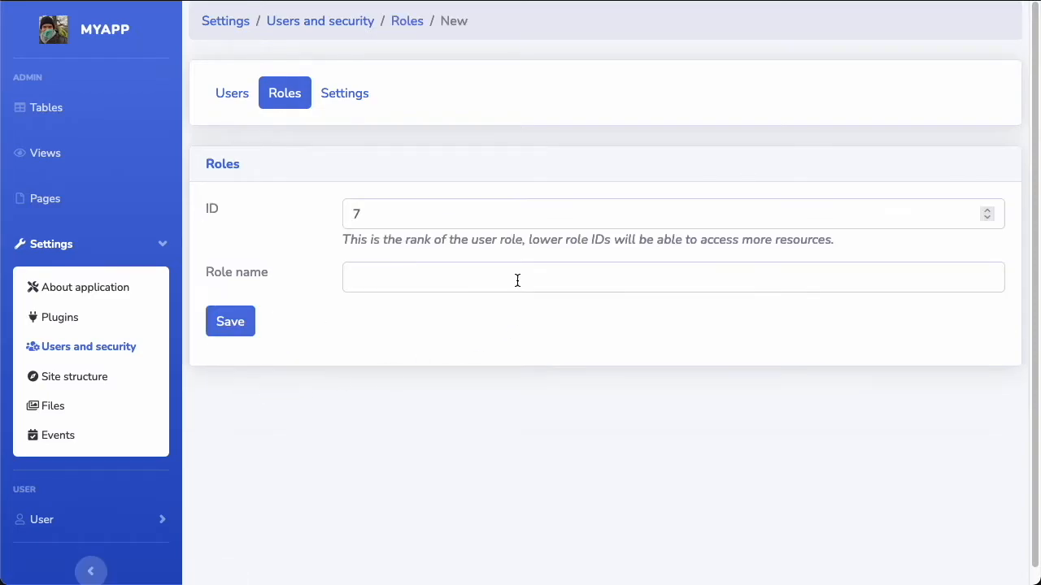
click(440, 216)
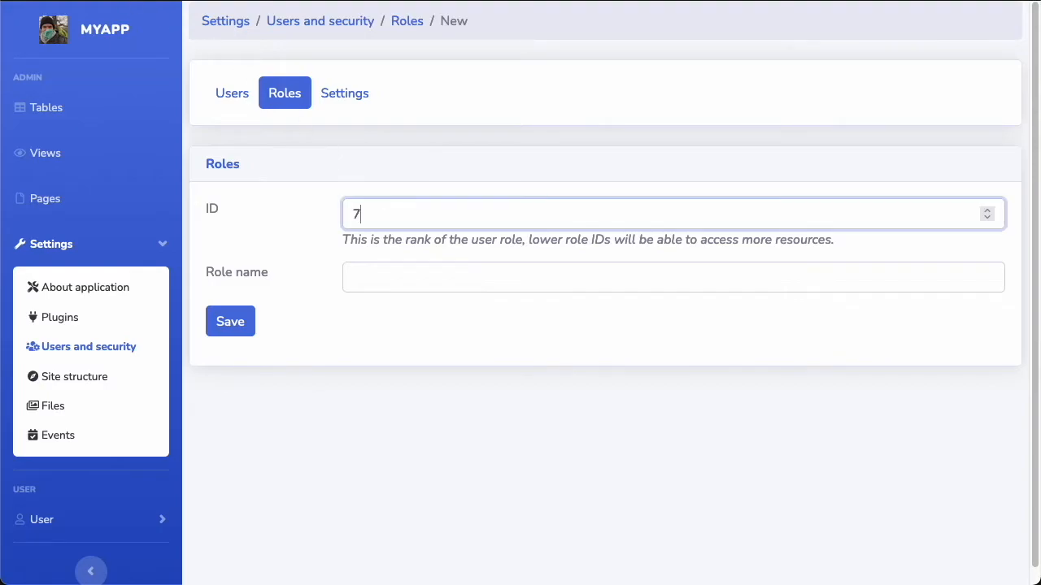
key(alt+Left)
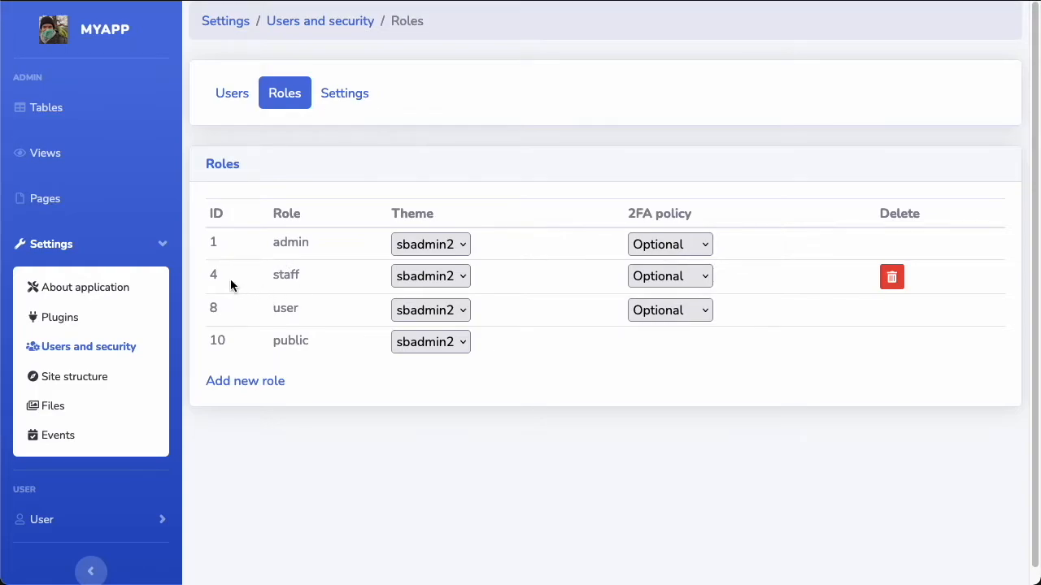
Add a new role named prouser with ID 7.
click(244, 381)
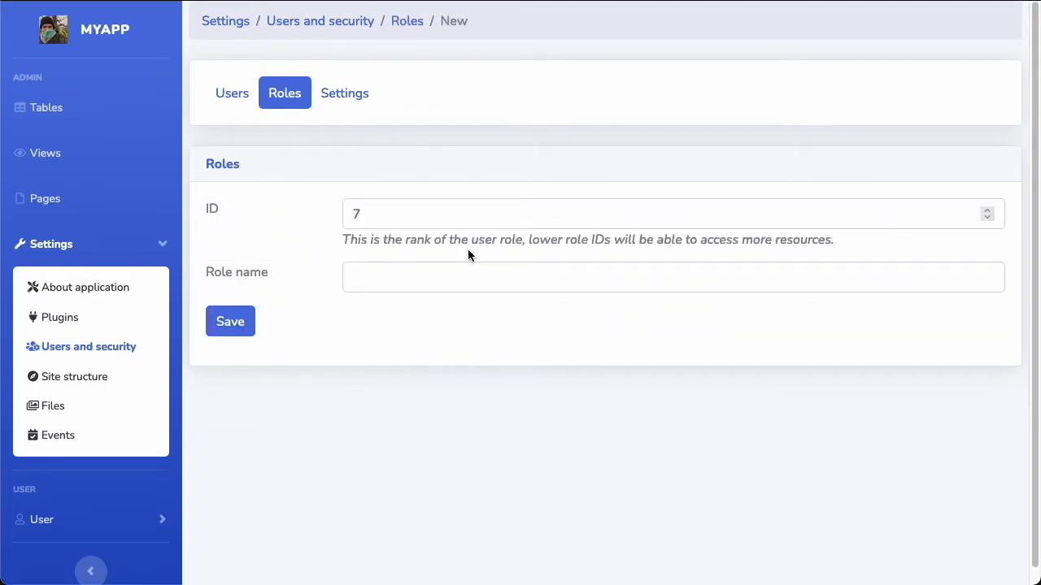
click(457, 274)
text(prouser)
click(230, 323)
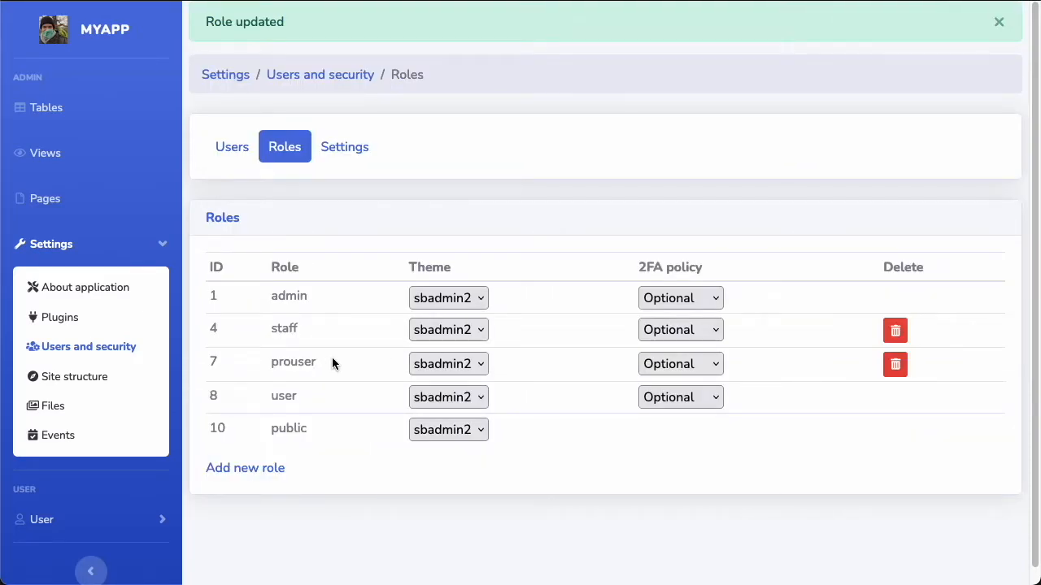
Check the theme choices for the prouser and public roles without changing them.
click(449, 365)
click(513, 190)
click(439, 431)
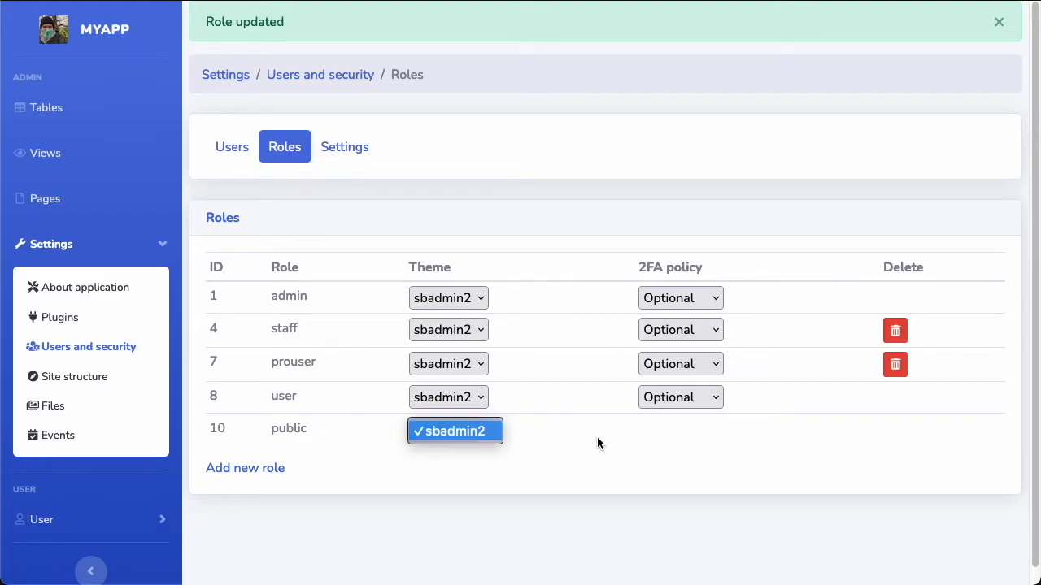
click(864, 490)
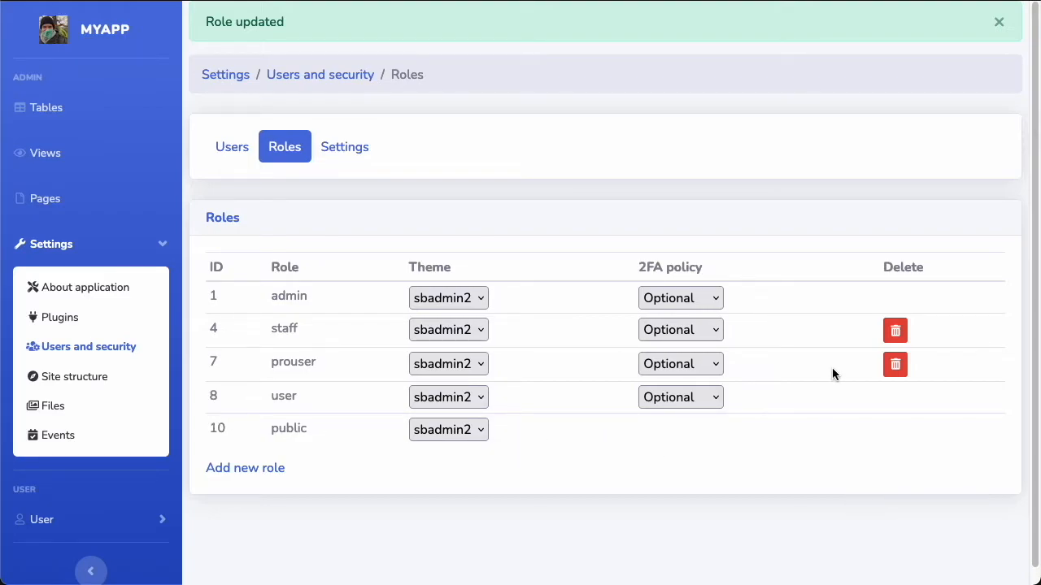
Examine the 2FA policy options for the admin role, leaving it at Optional.
click(691, 299)
click(651, 203)
click(671, 294)
click(700, 242)
click(689, 297)
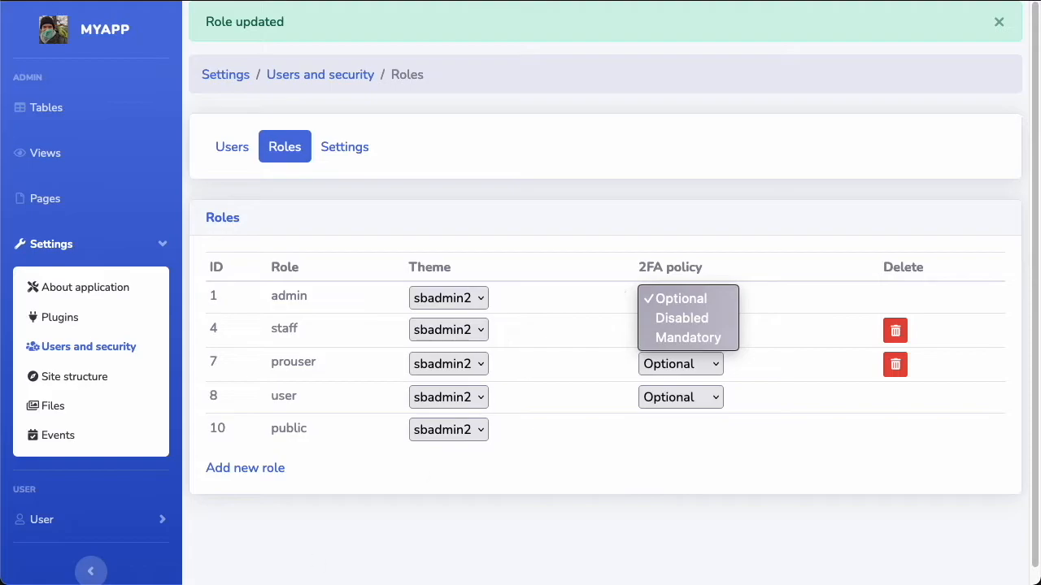
View the two-factor authentication section in the user settings and recheck the admin role's 2FA policy choices.
click(71, 520)
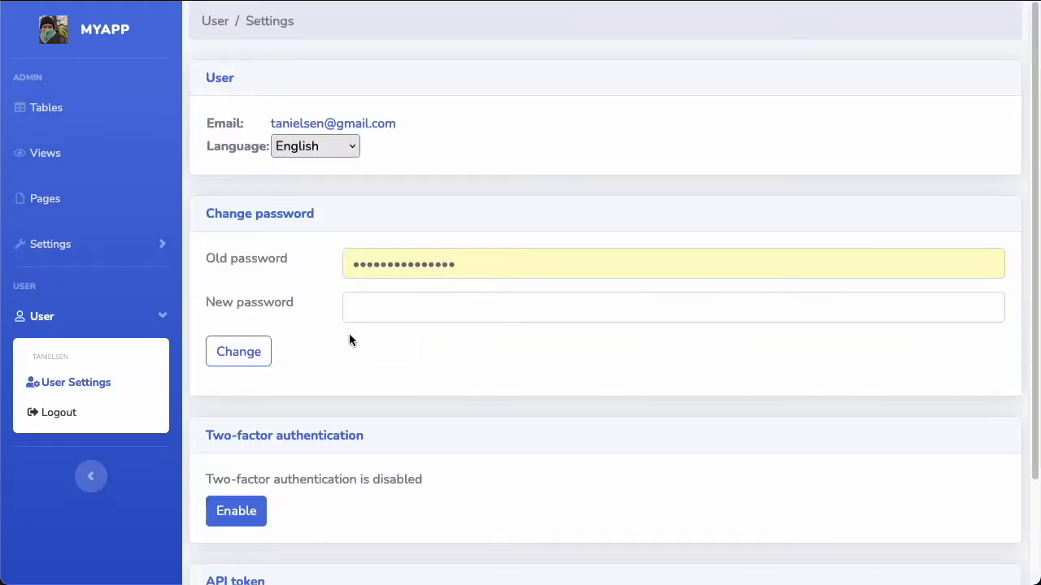
scroll(348, 339, down, 2)
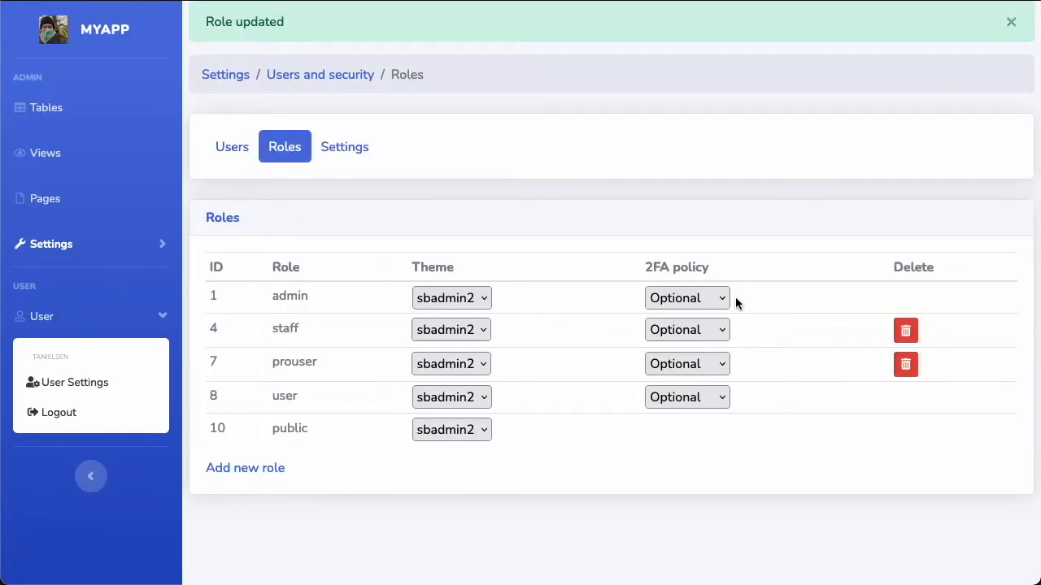
click(723, 299)
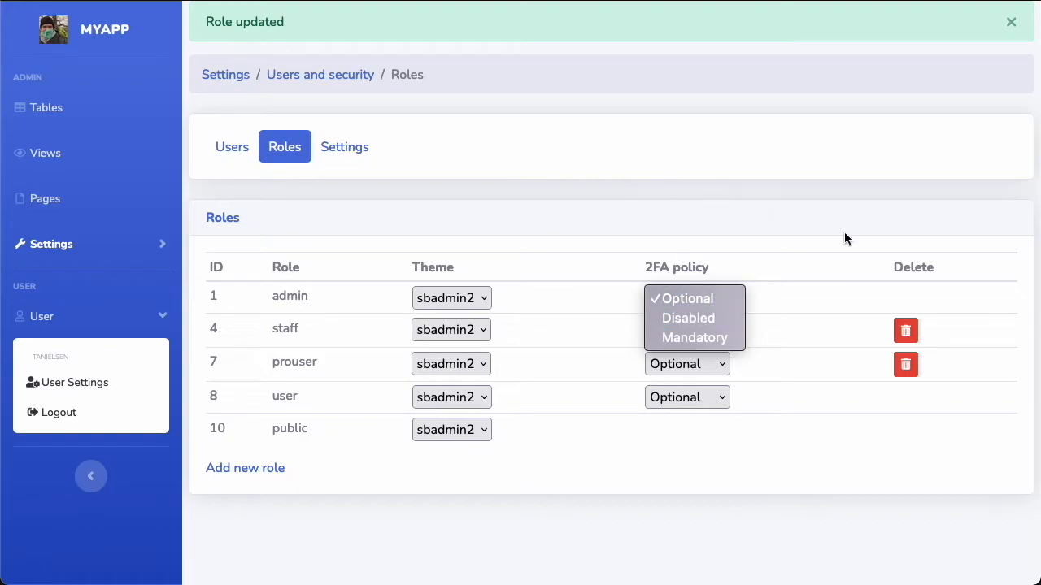
click(949, 456)
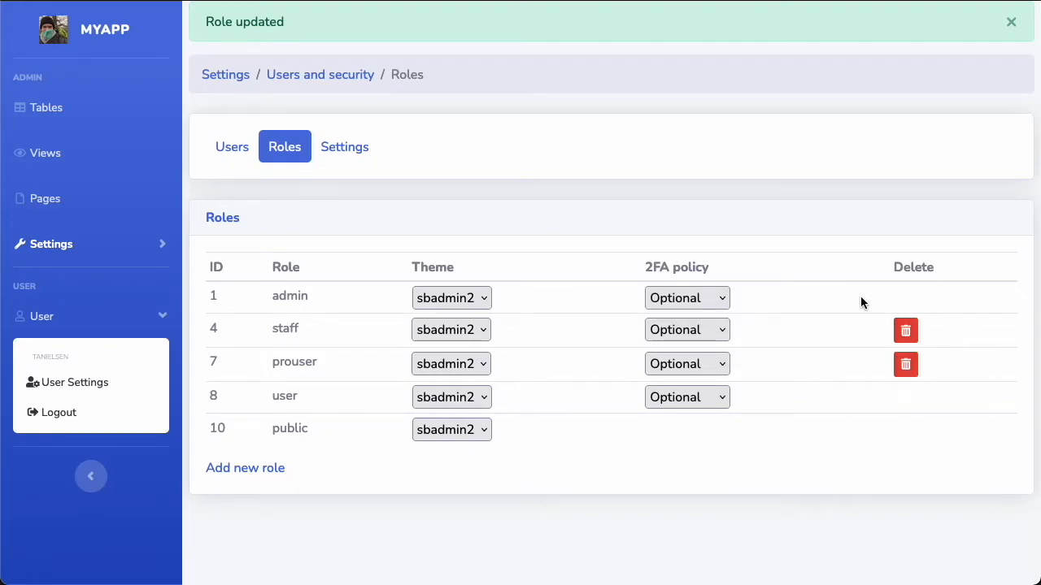
Enable Allow signups in the authentication settings and save them.
click(336, 152)
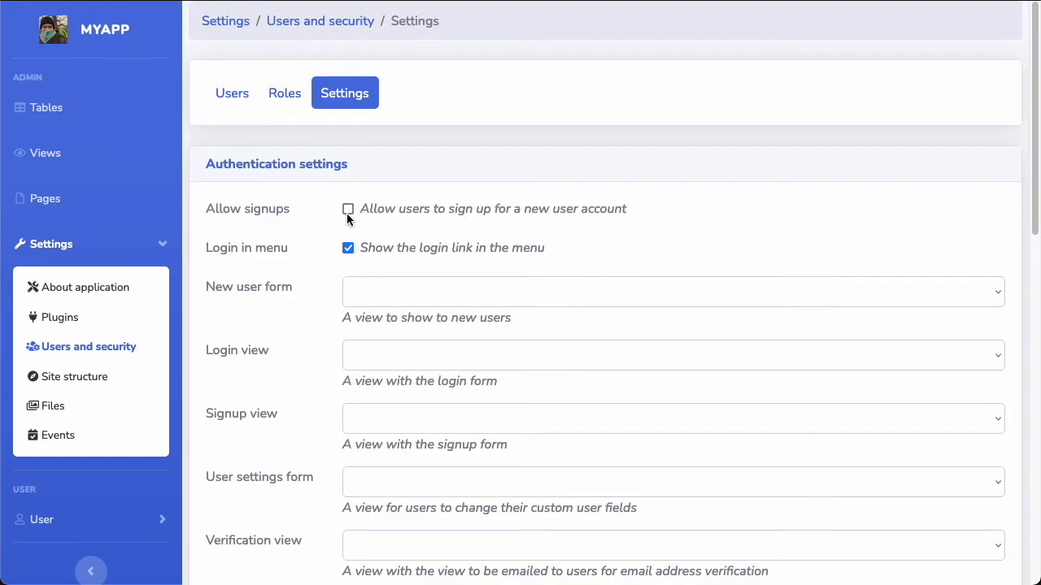
click(348, 210)
scroll(342, 297, down, 3)
scroll(340, 326, down, 10)
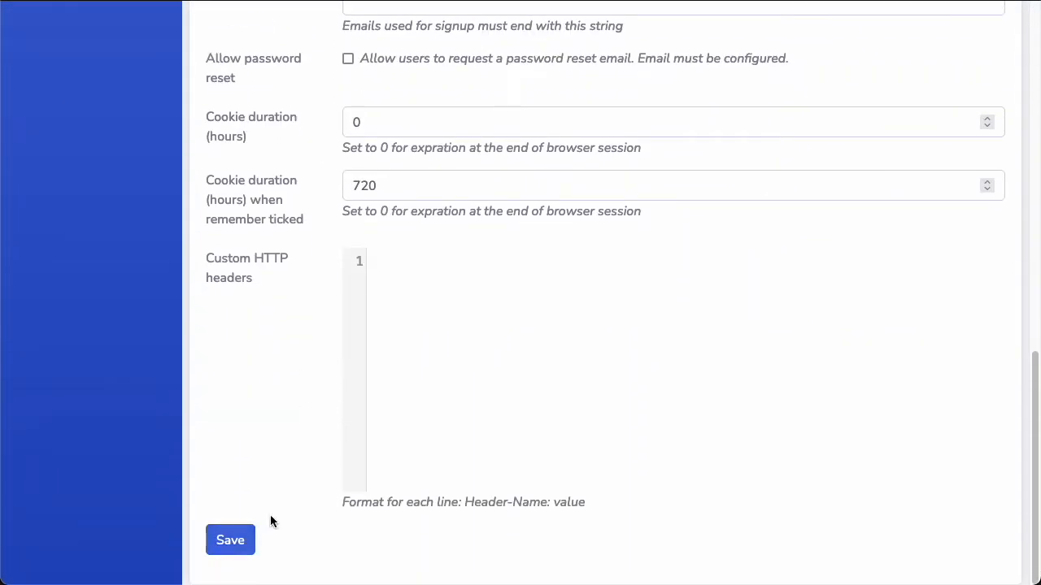
click(230, 541)
scroll(301, 350, up, 15)
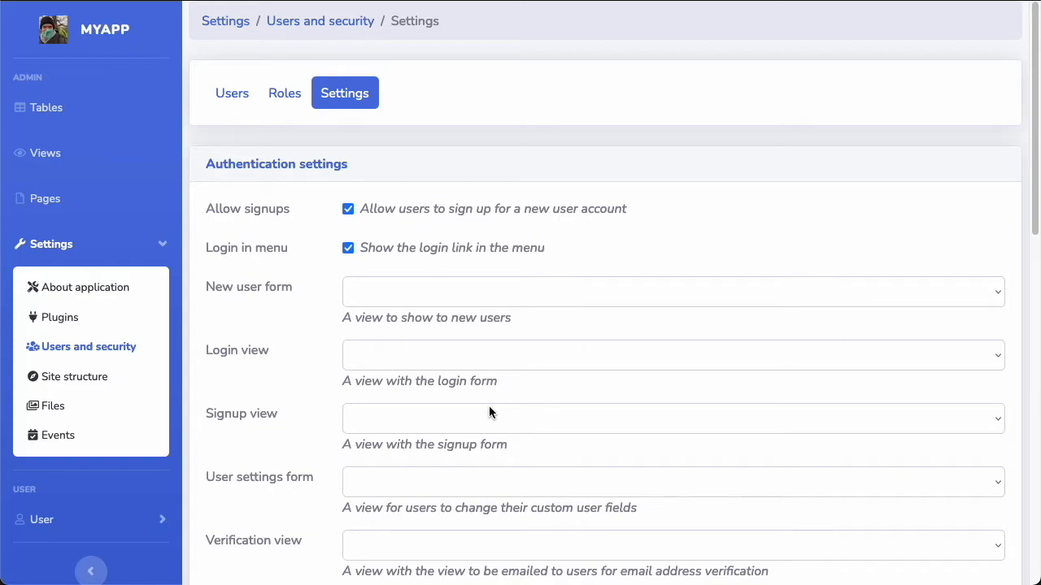
Review the remaining authentication settings and enter X-Method: HELLO as a custom HTTP header.
scroll(489, 413, down, 4)
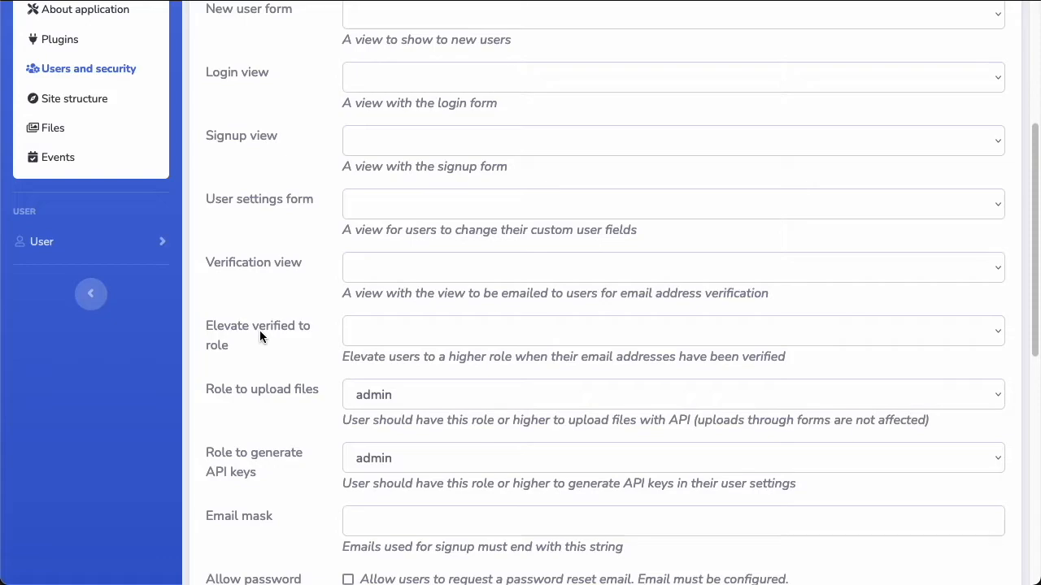
scroll(514, 324, down, 2)
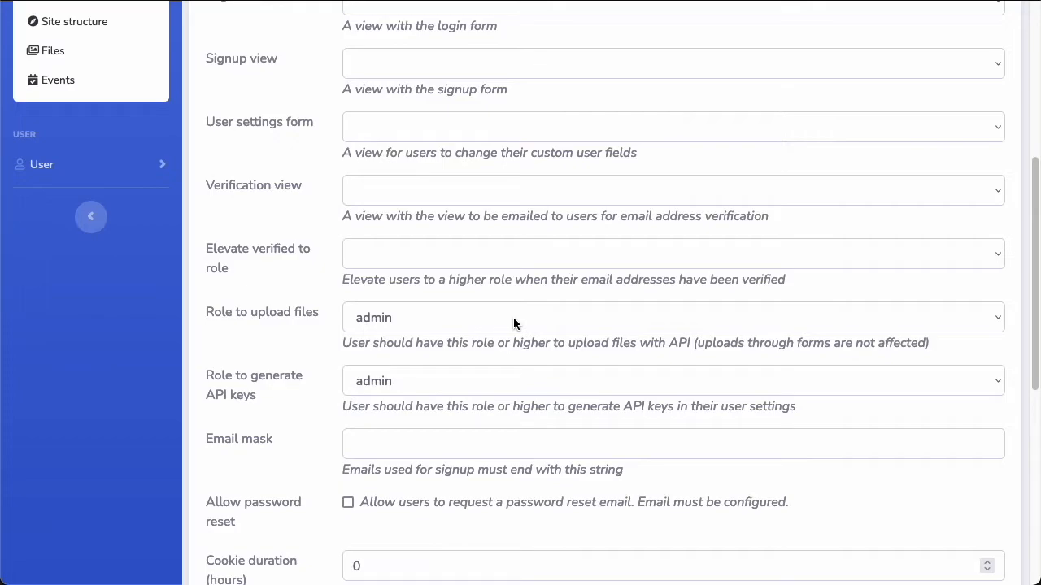
scroll(513, 323, down, 6)
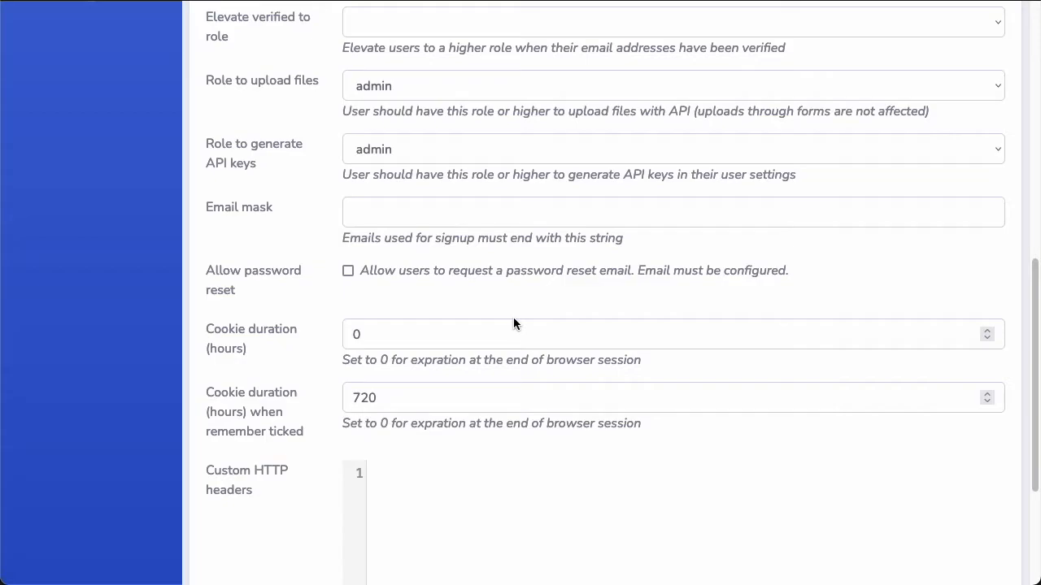
scroll(513, 323, down, 3)
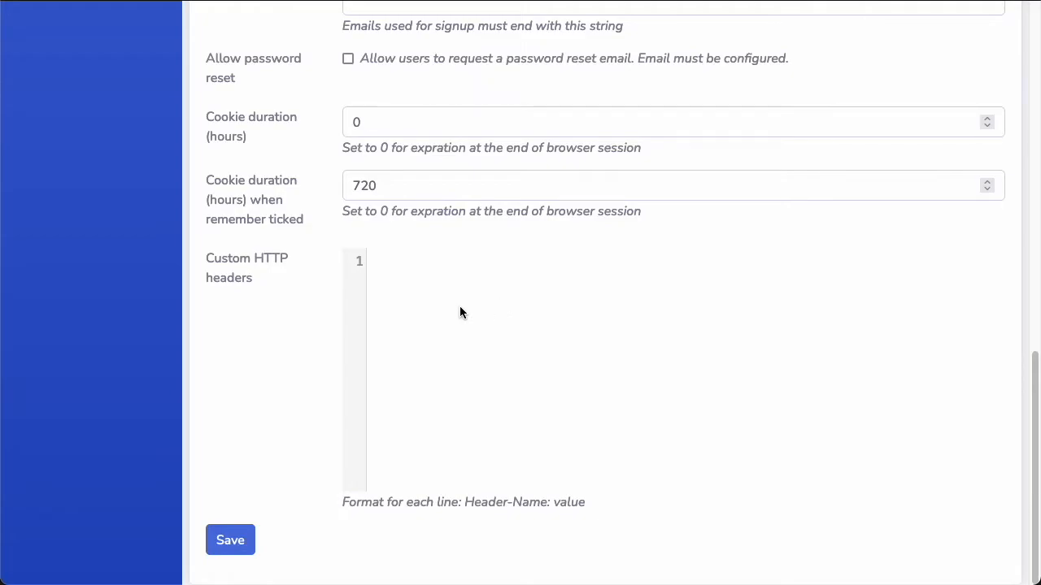
click(402, 265)
text(X-Method: HE)
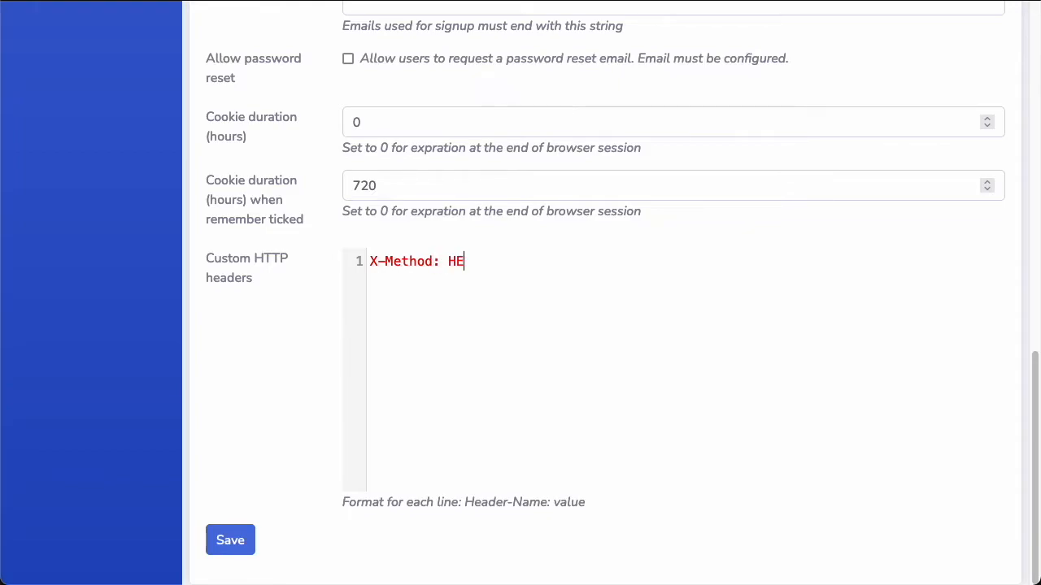
text(LLO)
scroll(464, 132, up, 3)
scroll(448, 263, down, 3)
scroll(271, 494, up, 10)
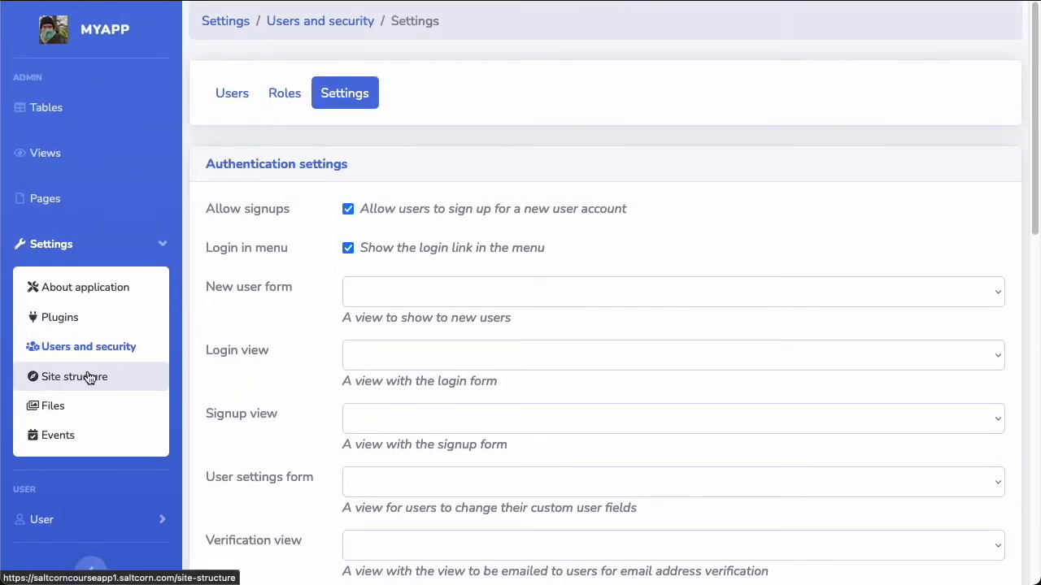
View the site structure's menu editor and check the list of existing pages.
click(86, 377)
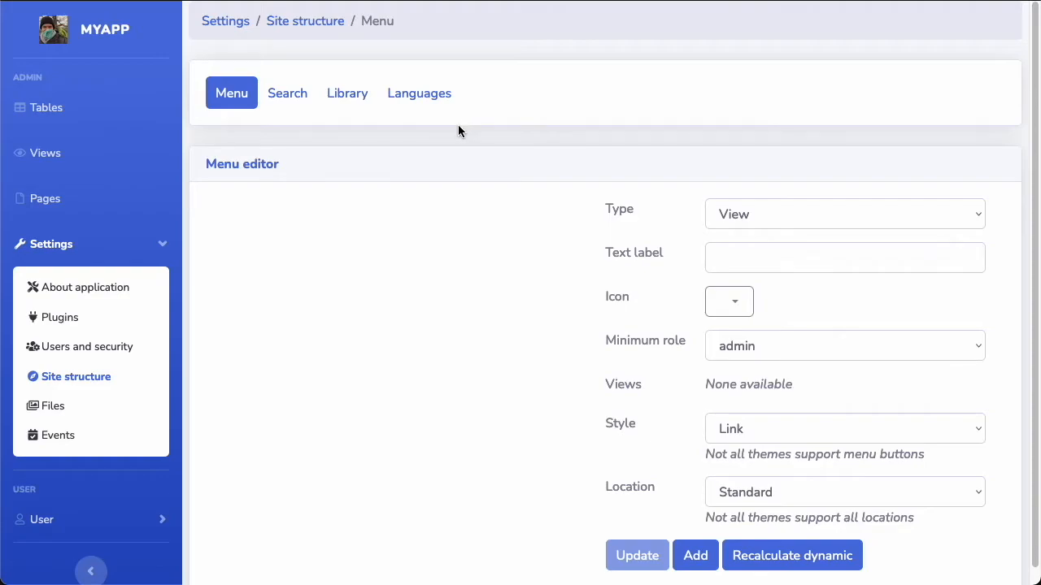
scroll(526, 214, down, 1)
scroll(526, 214, up, 1)
click(51, 199)
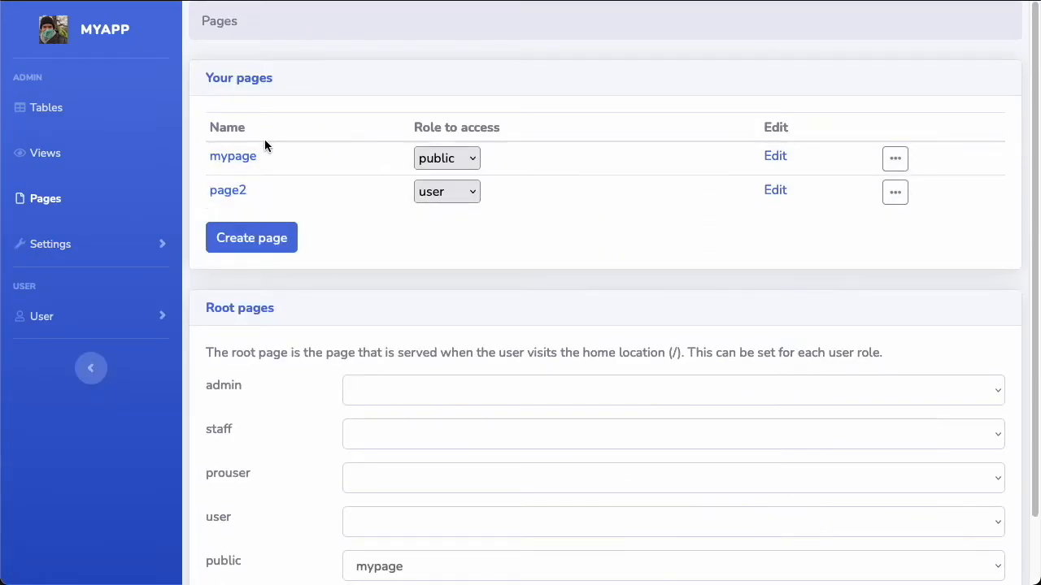
Return to the site structure's menu editor and set up a Page item labelled MyPage with the ambulance icon.
click(72, 246)
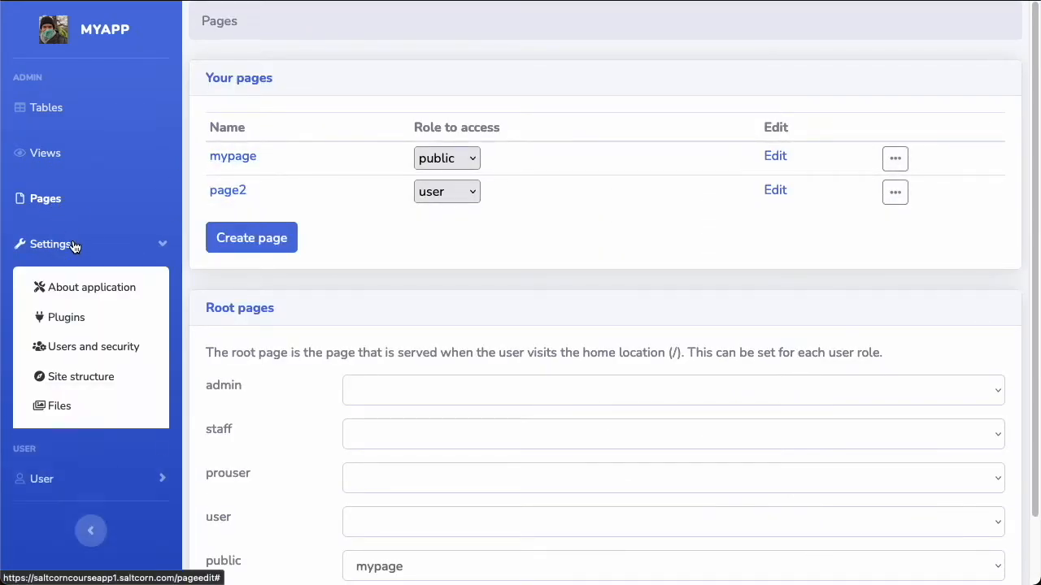
click(94, 389)
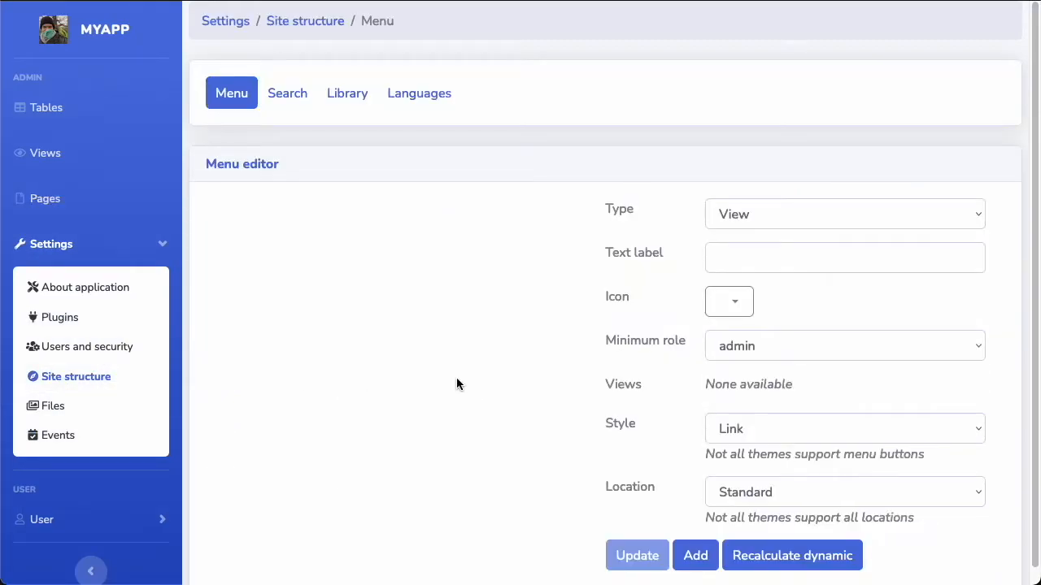
click(912, 214)
click(874, 232)
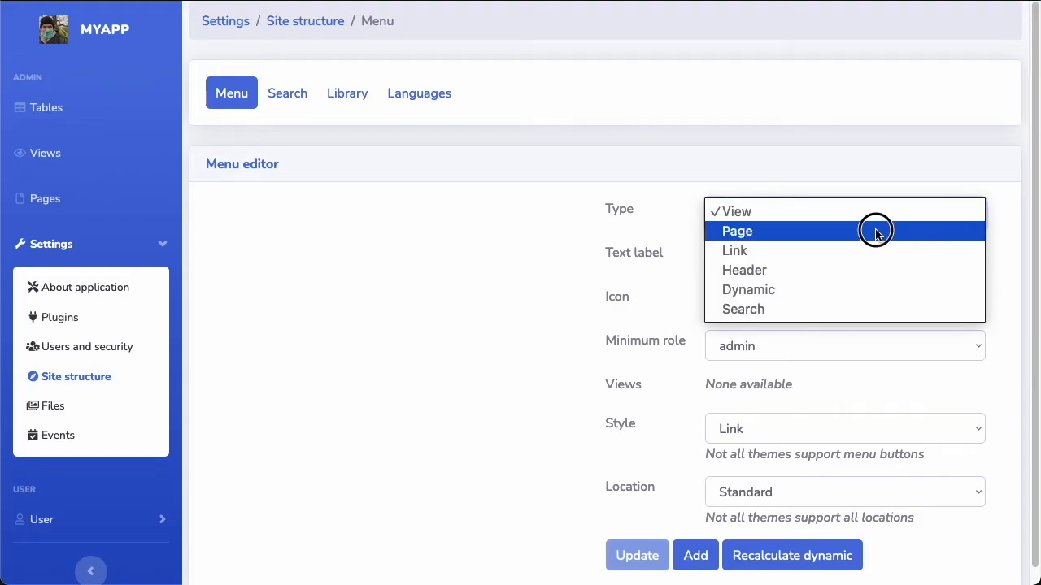
click(850, 255)
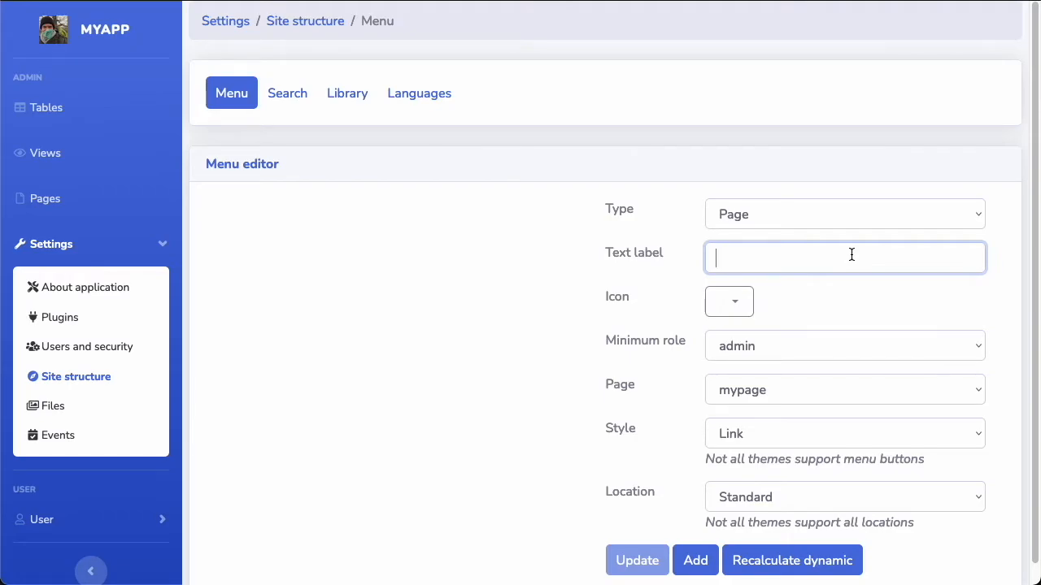
text(MyPage)
click(736, 303)
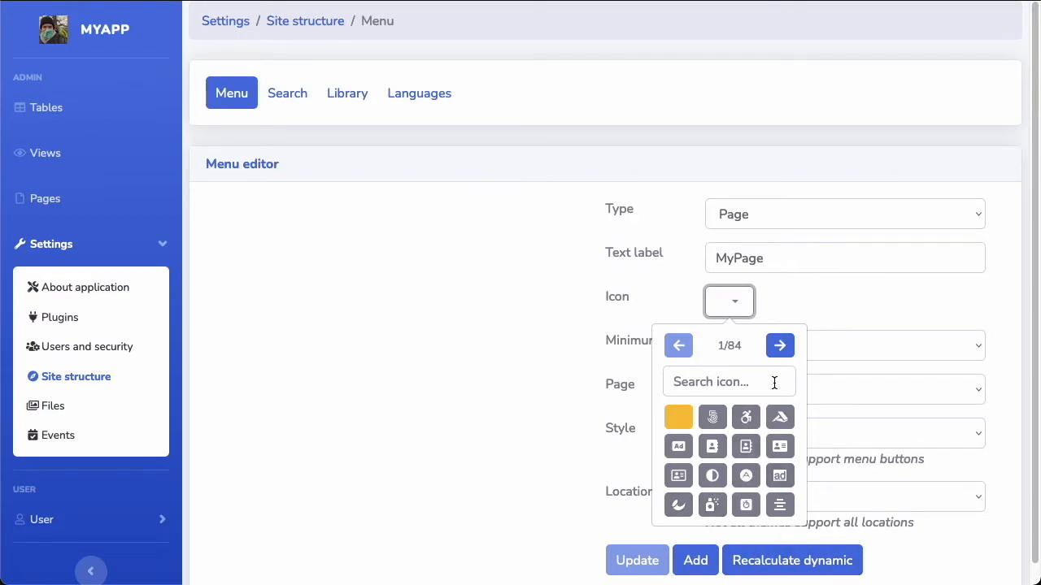
click(779, 345)
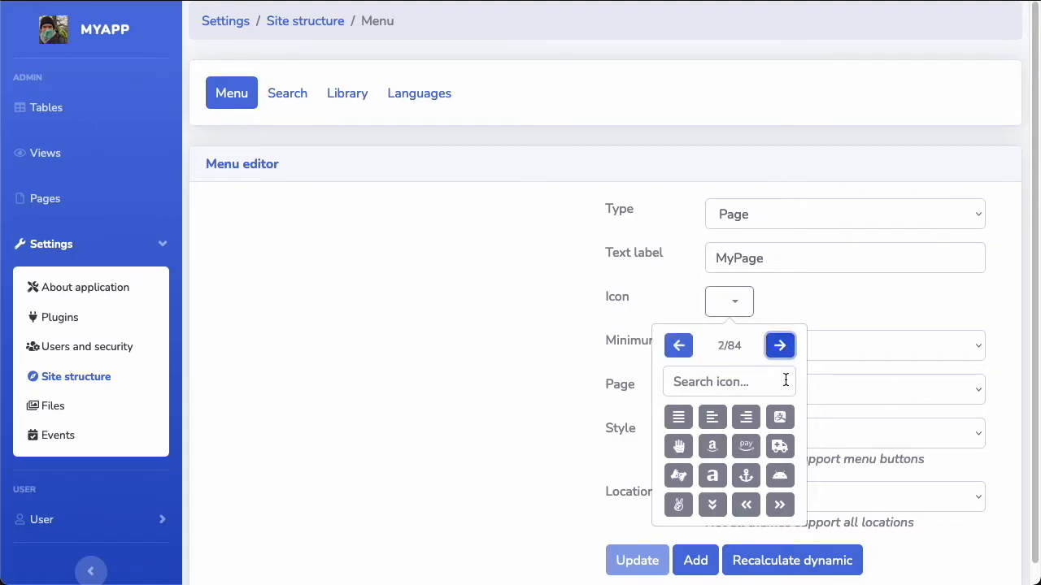
click(779, 447)
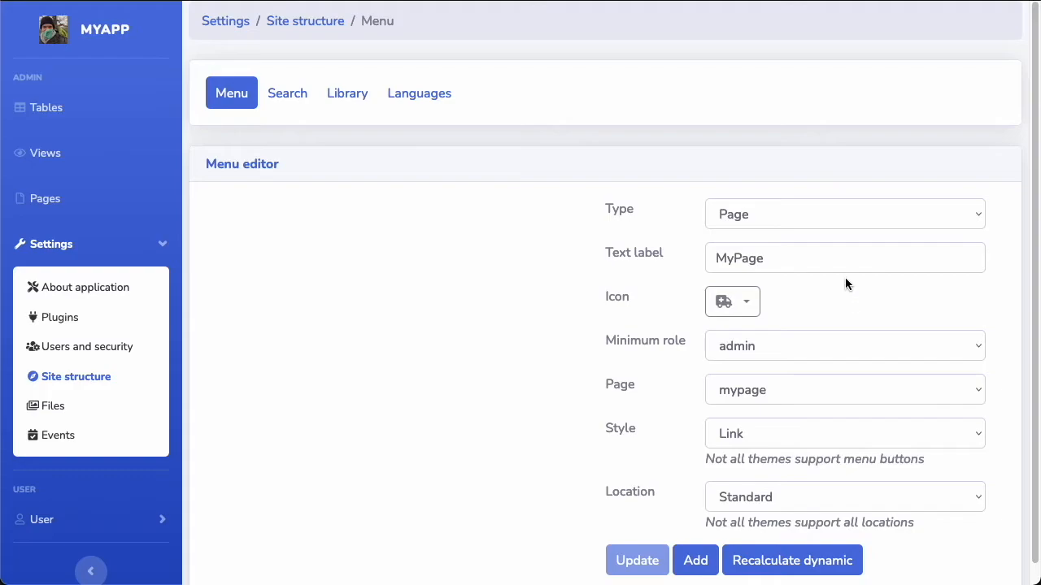
Add the MyPage item with minimum role admin, page mypage, style Link and location Standard, and reopen it for editing.
click(880, 348)
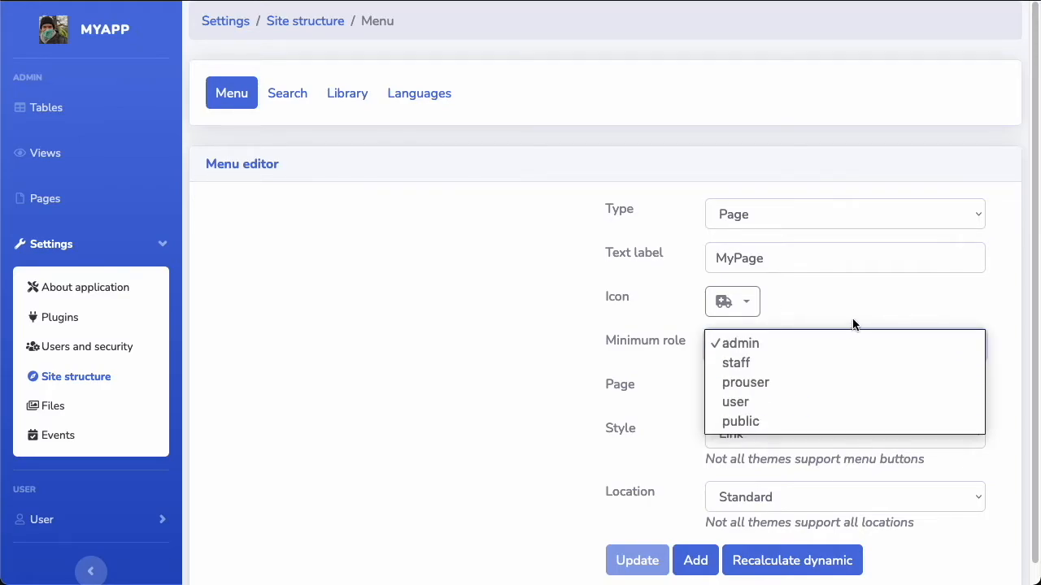
click(852, 323)
click(813, 395)
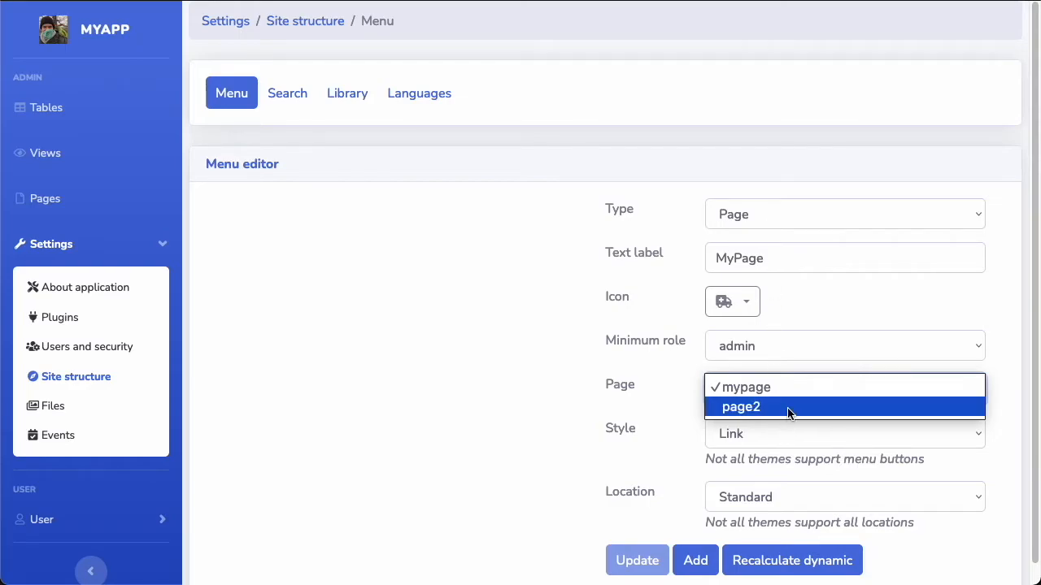
click(754, 387)
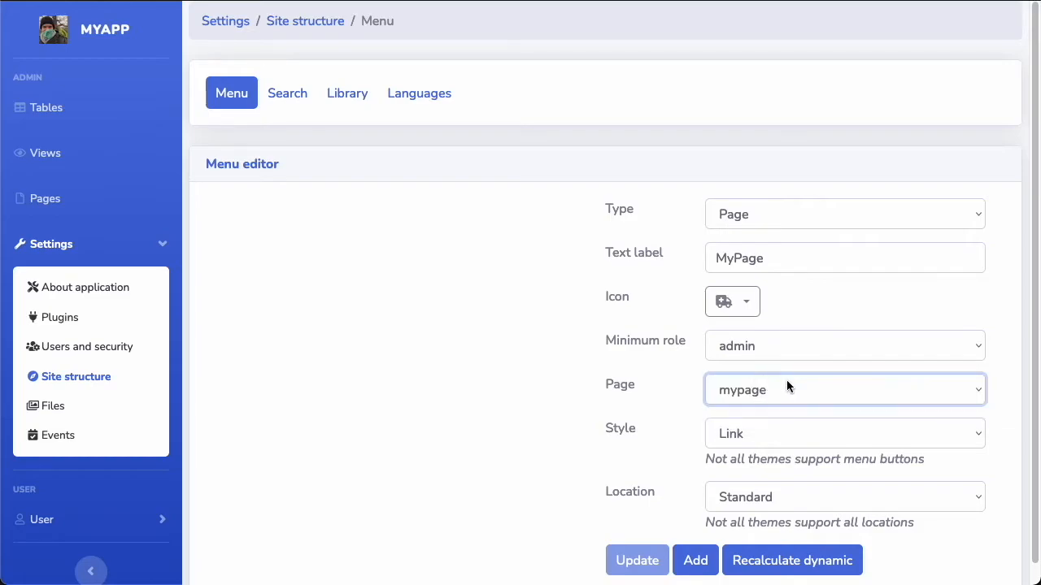
click(892, 433)
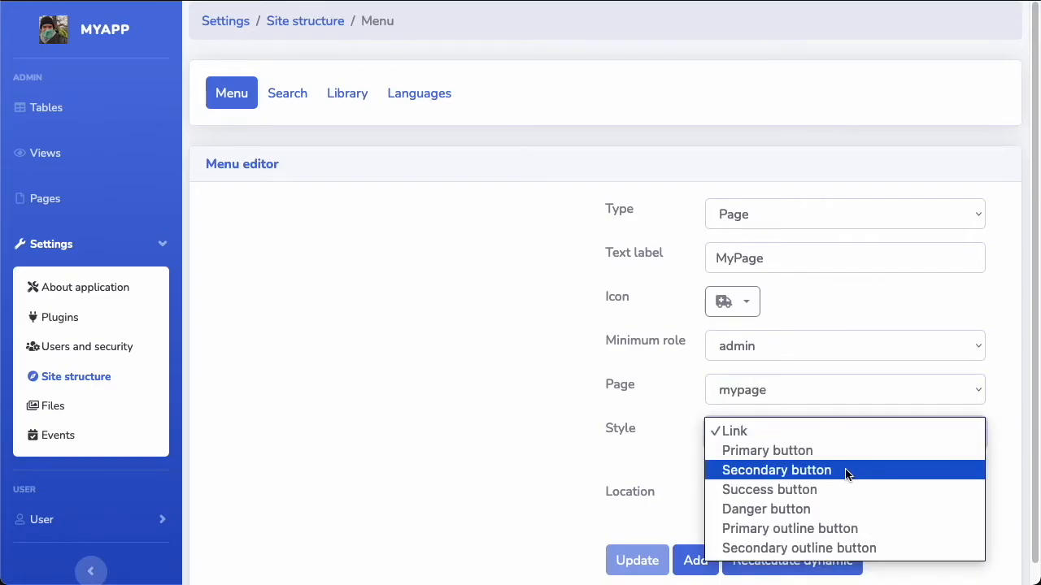
click(807, 432)
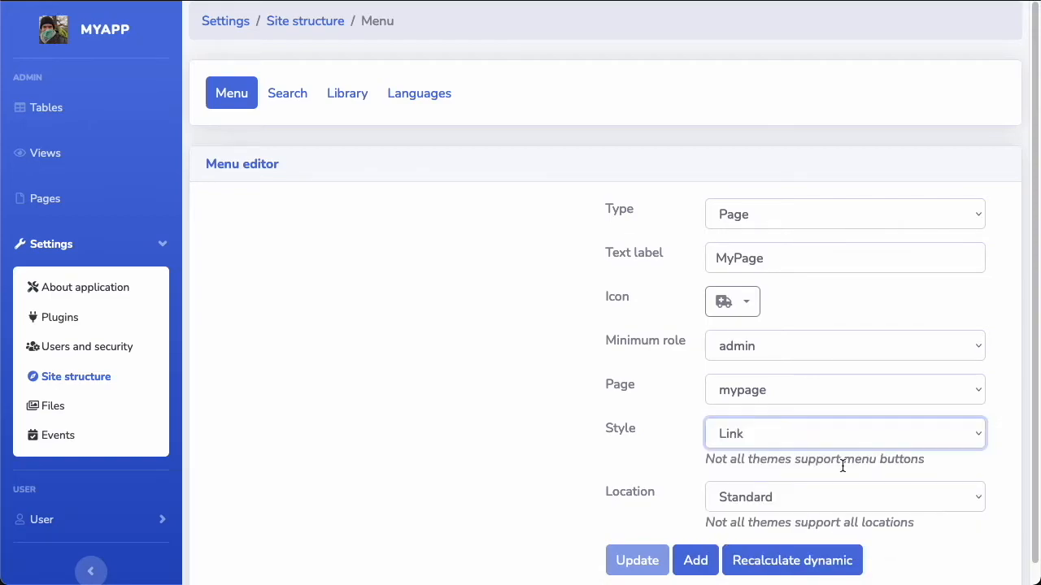
click(887, 495)
click(836, 493)
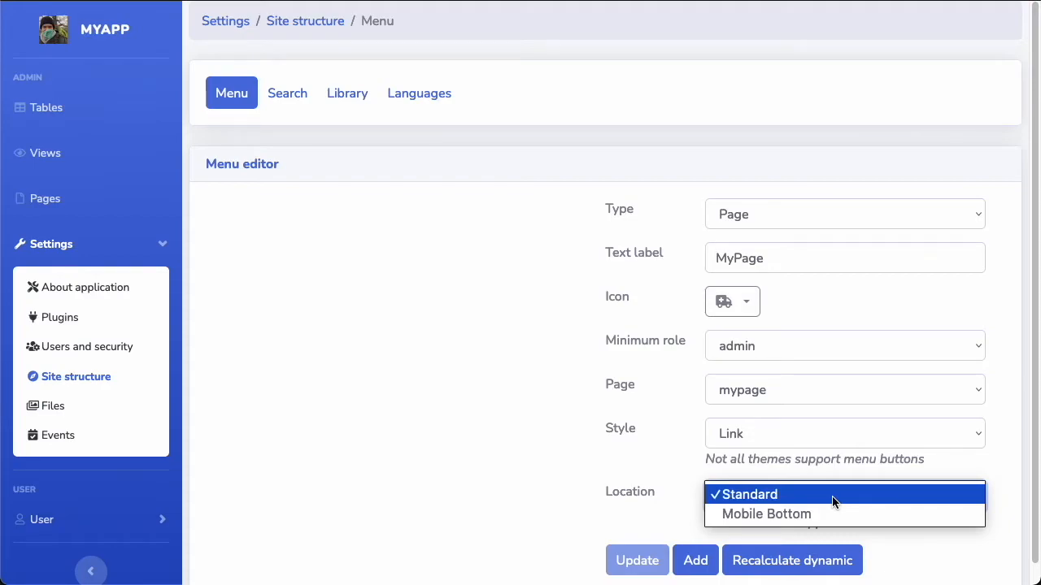
click(1013, 482)
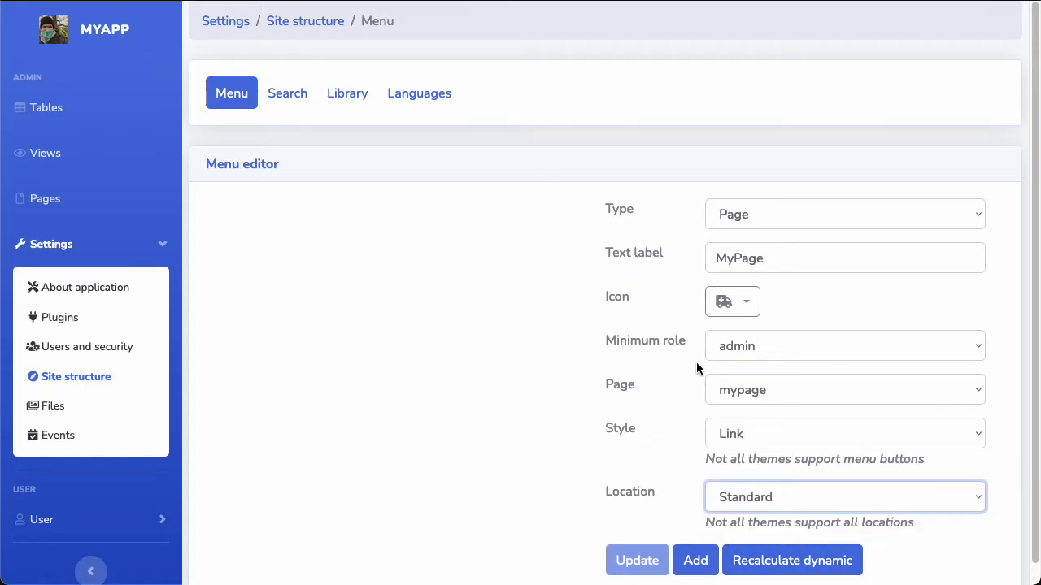
click(697, 563)
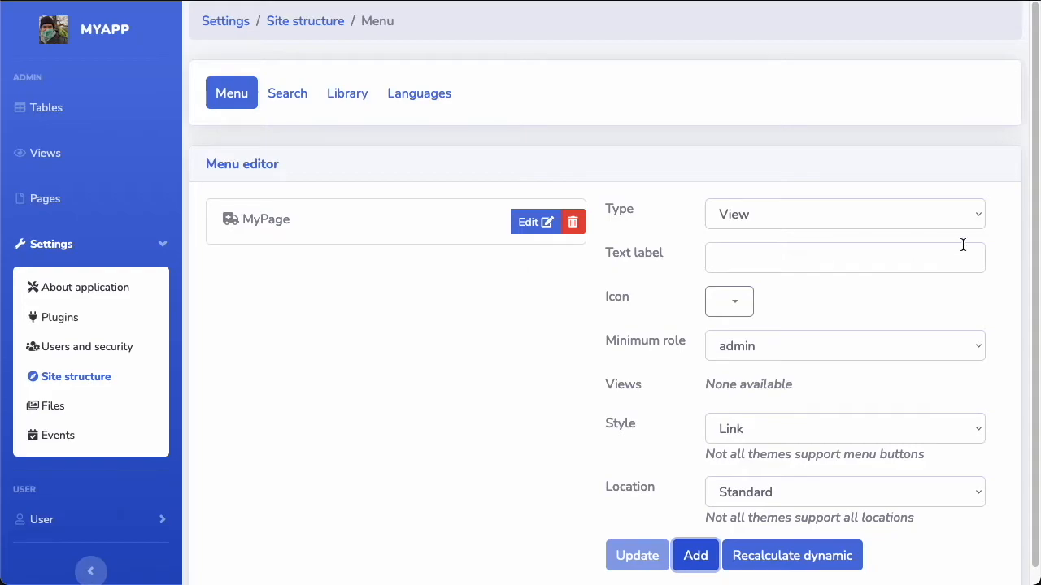
click(533, 225)
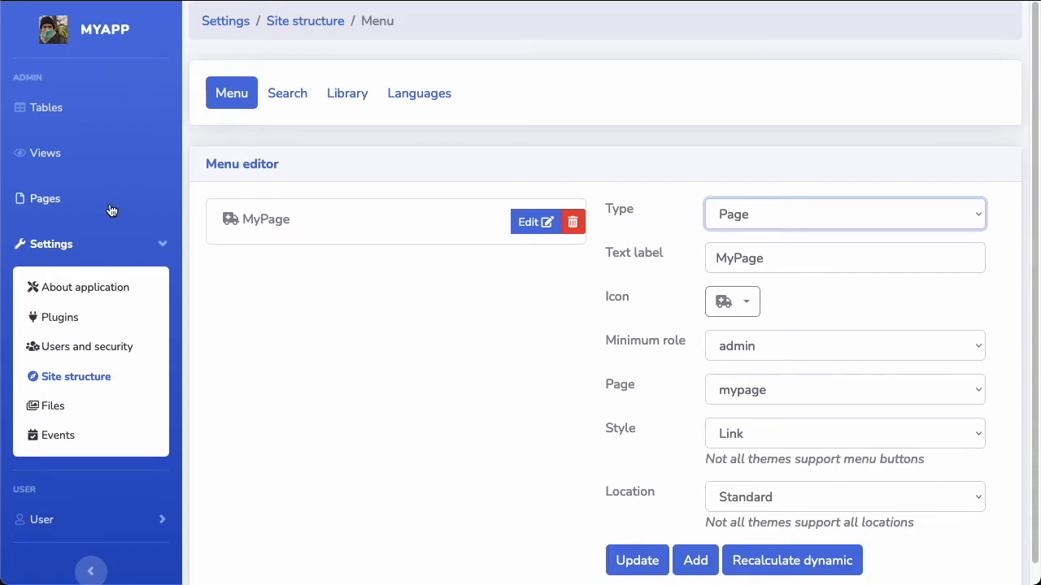
Add page2 to the site menu from the list of pages.
click(45, 204)
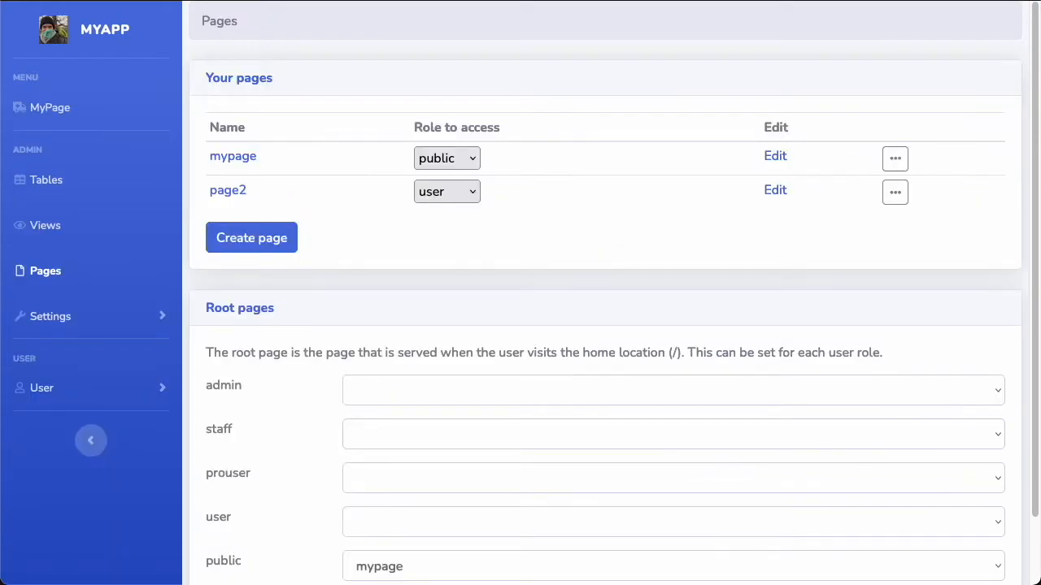
click(895, 195)
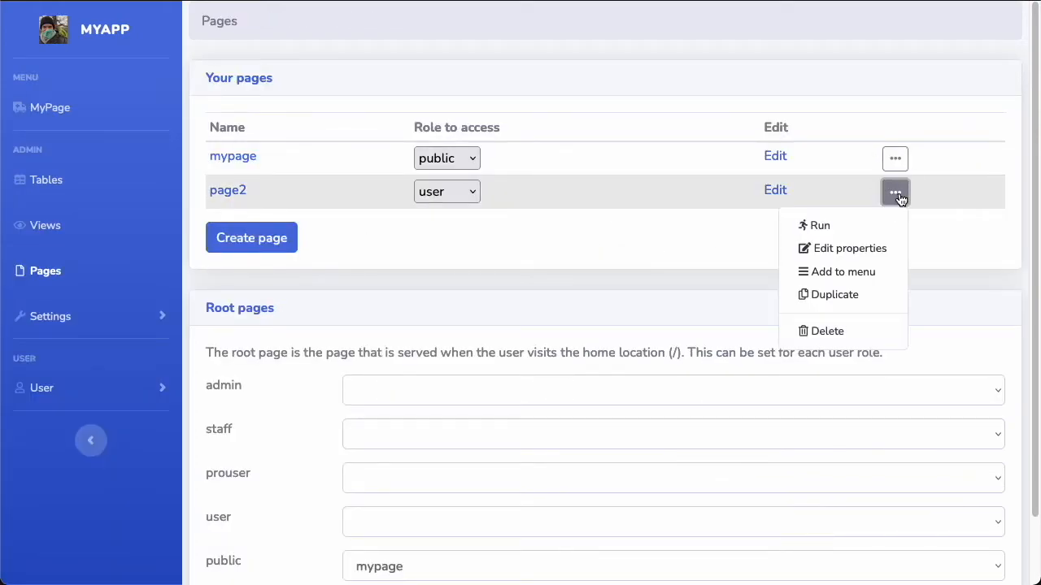
click(876, 277)
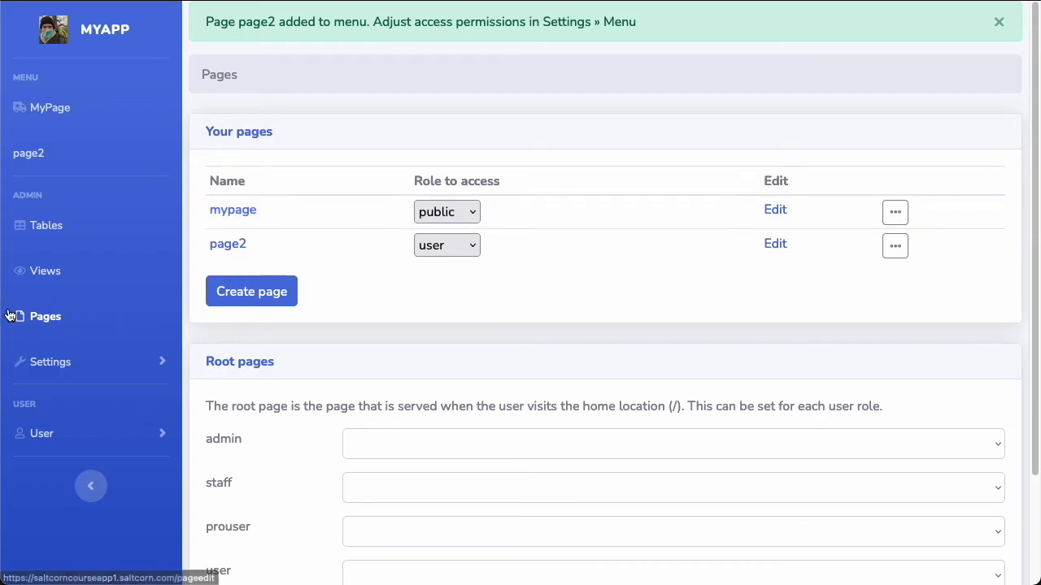
In the site structure's menu editor, try reordering the two items and nest page2 under MyPage.
click(49, 361)
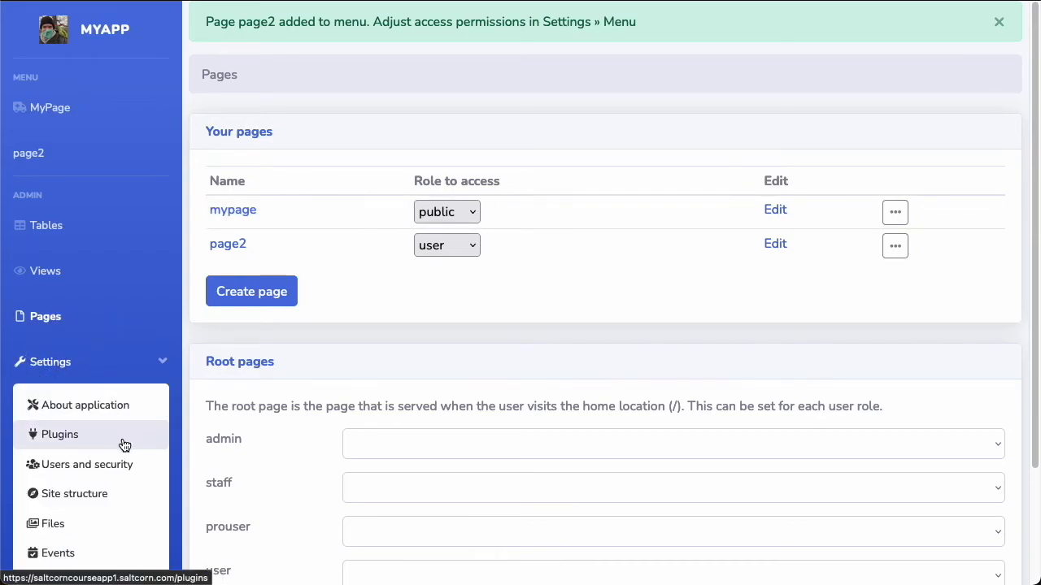
click(113, 498)
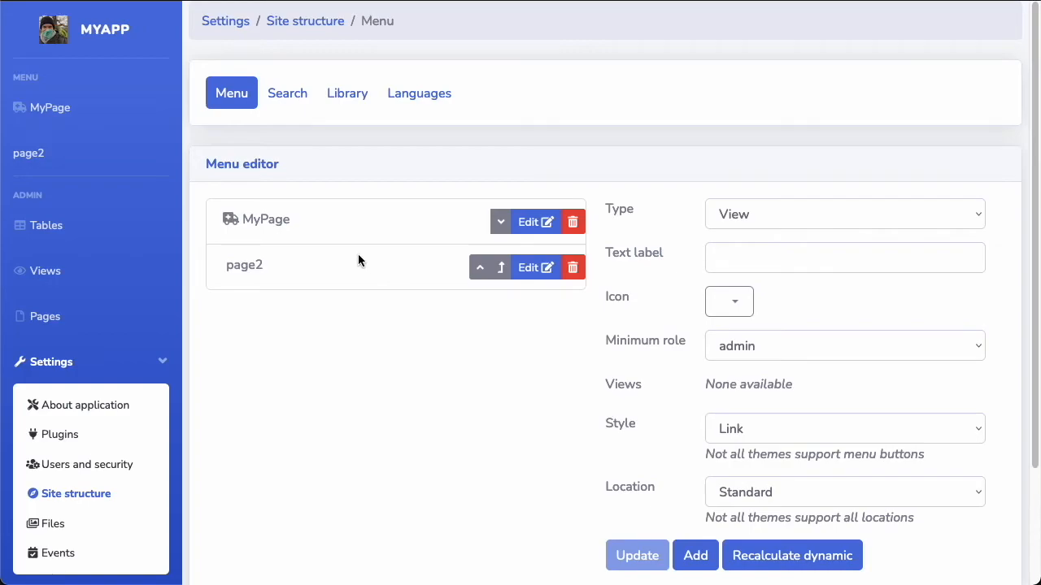
scroll(486, 264, down, 1)
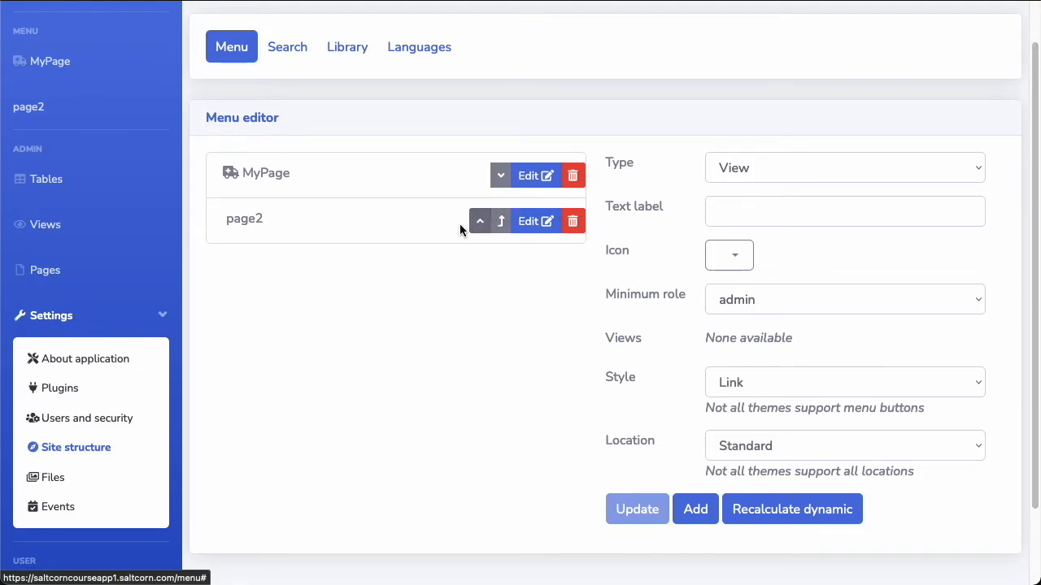
click(478, 222)
click(498, 177)
drag(402, 217, 440, 207)
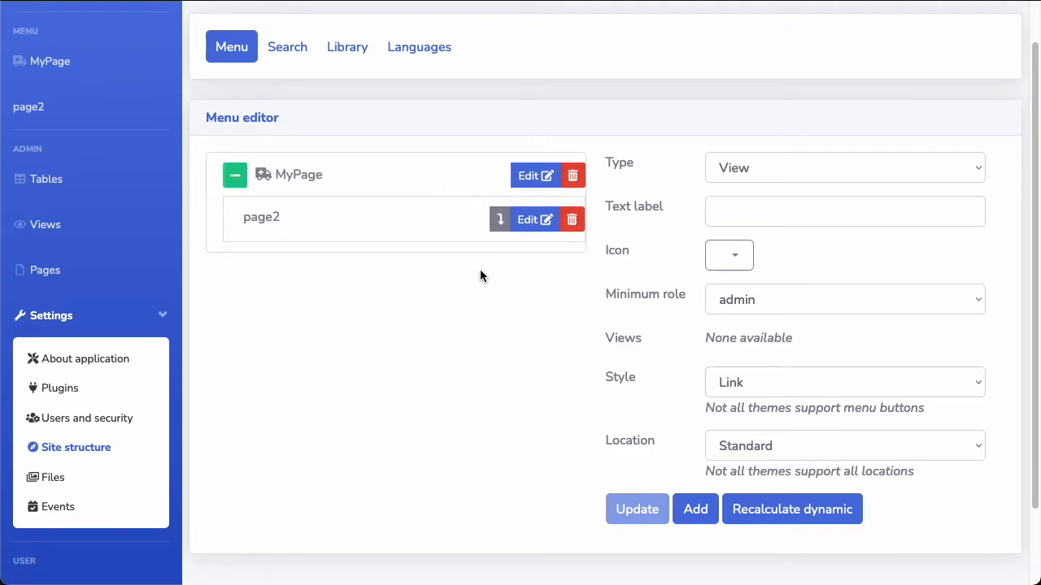
click(502, 227)
click(501, 220)
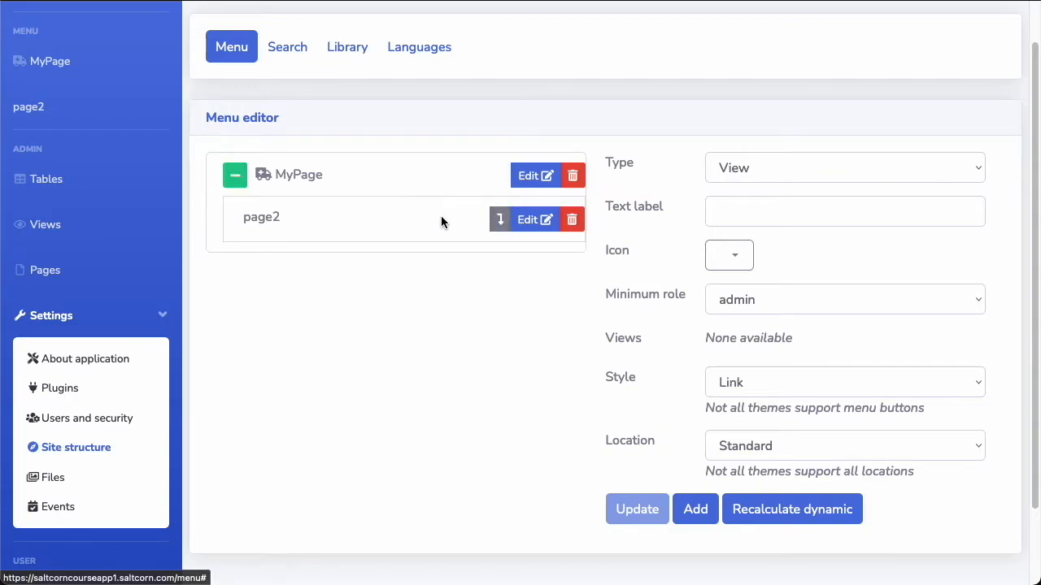
Check the nested page2 entry in the application's menu and move page2 back to the top level in the menu editor.
scroll(332, 264, up, 1)
scroll(504, 367, down, 1)
scroll(501, 365, up, 1)
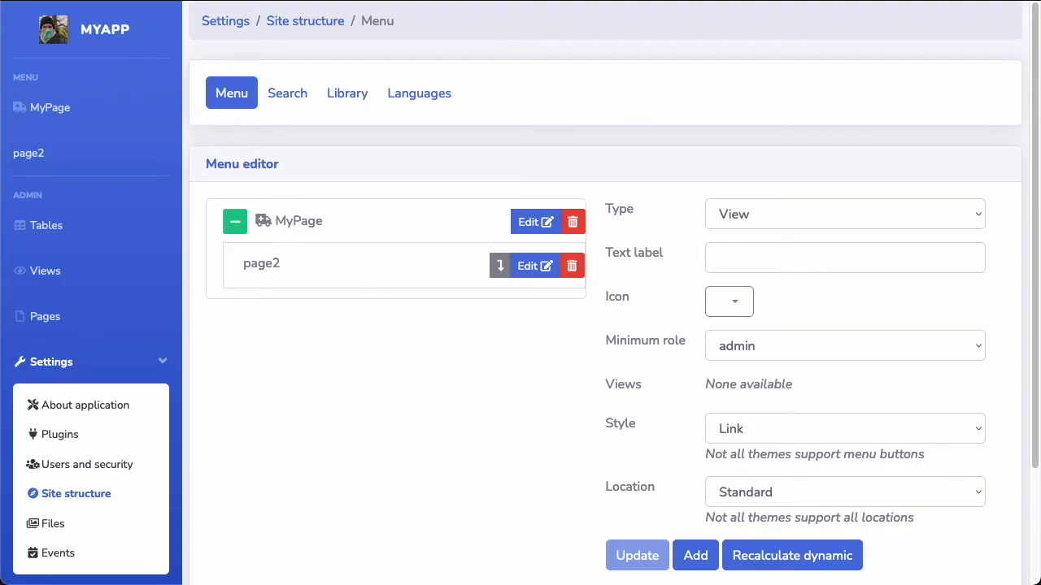
click(144, 106)
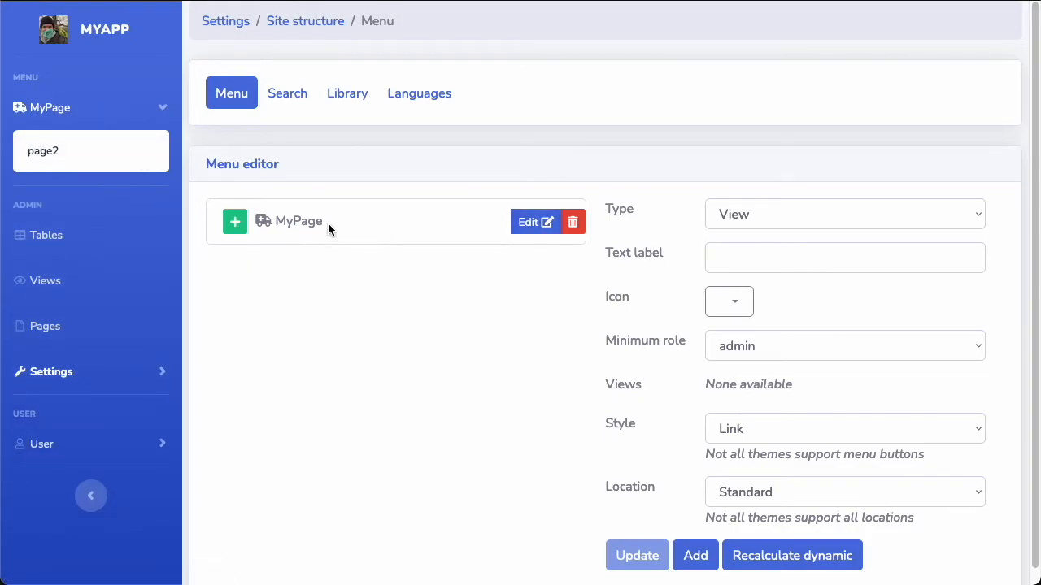
click(234, 221)
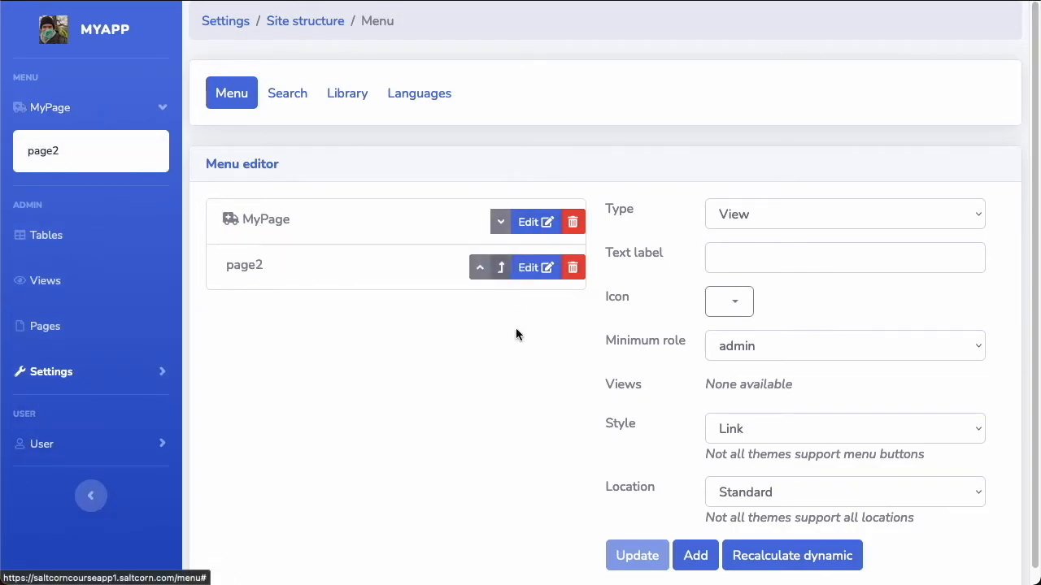
Review the settings of the MyPage and page2 menu items and reload the menu editor page.
click(530, 222)
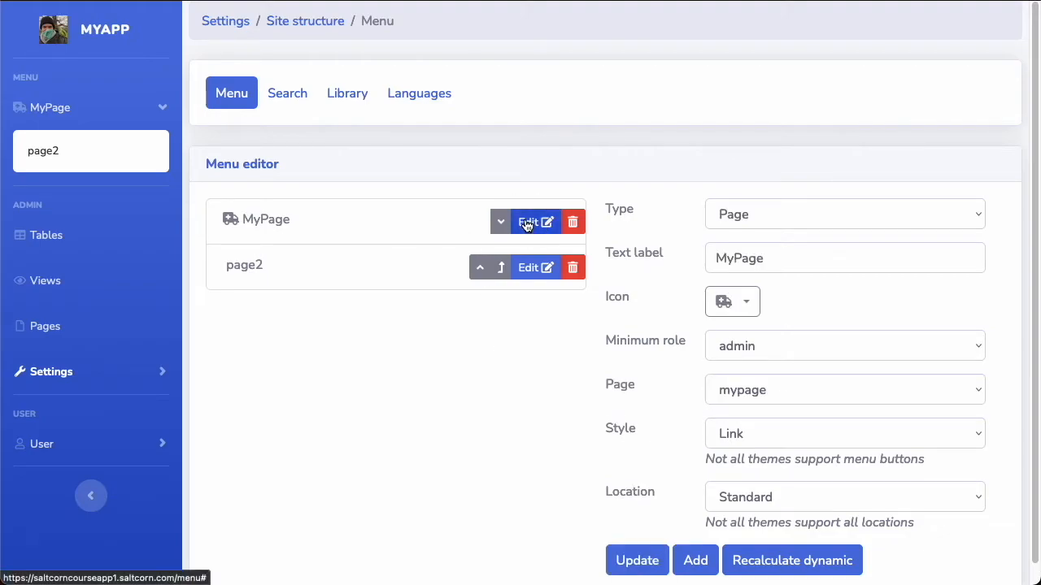
click(549, 272)
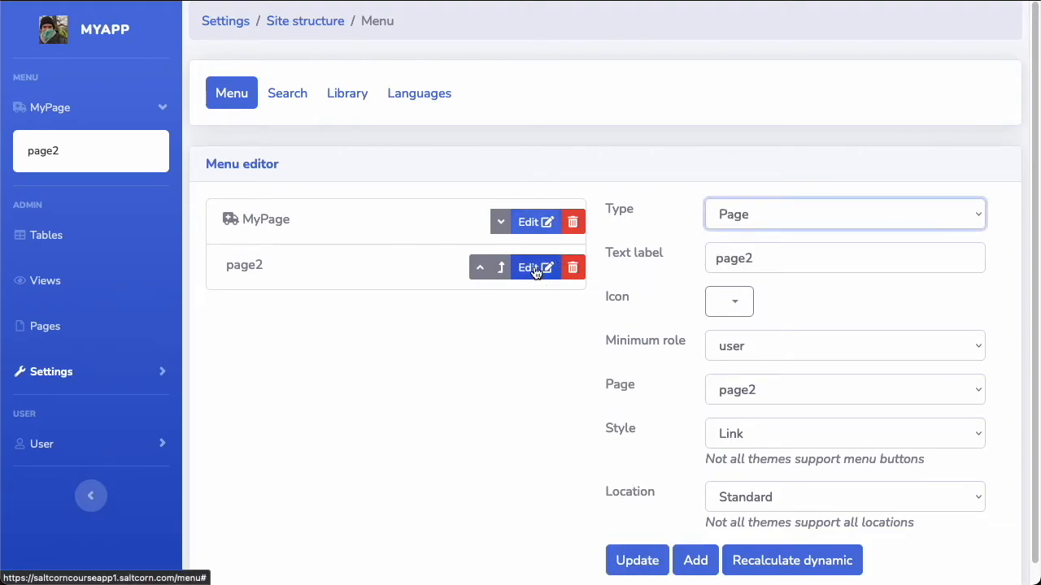
key(super+r)
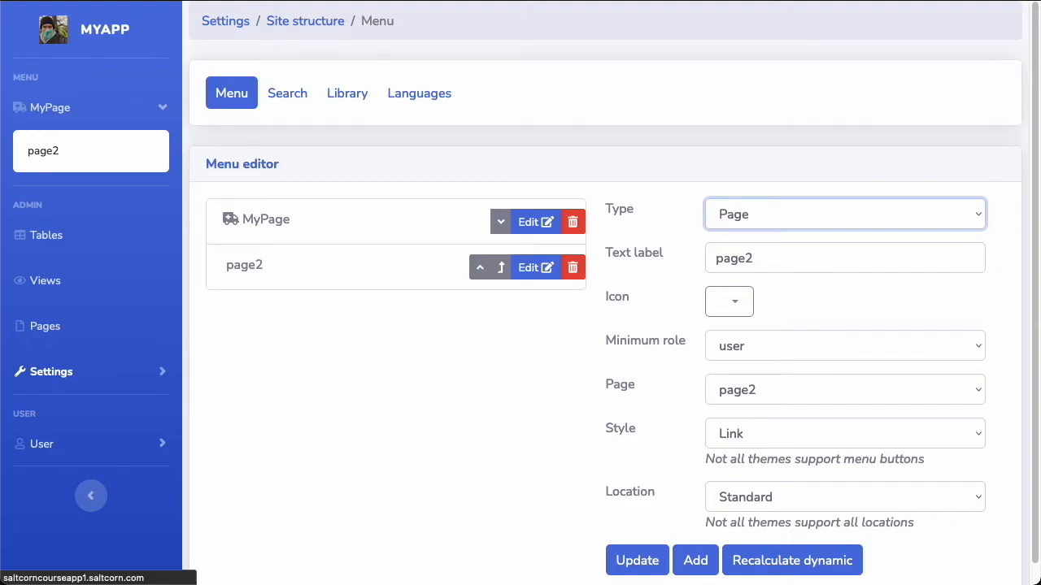
scroll(465, 392, down, 3)
scroll(406, 342, up, 3)
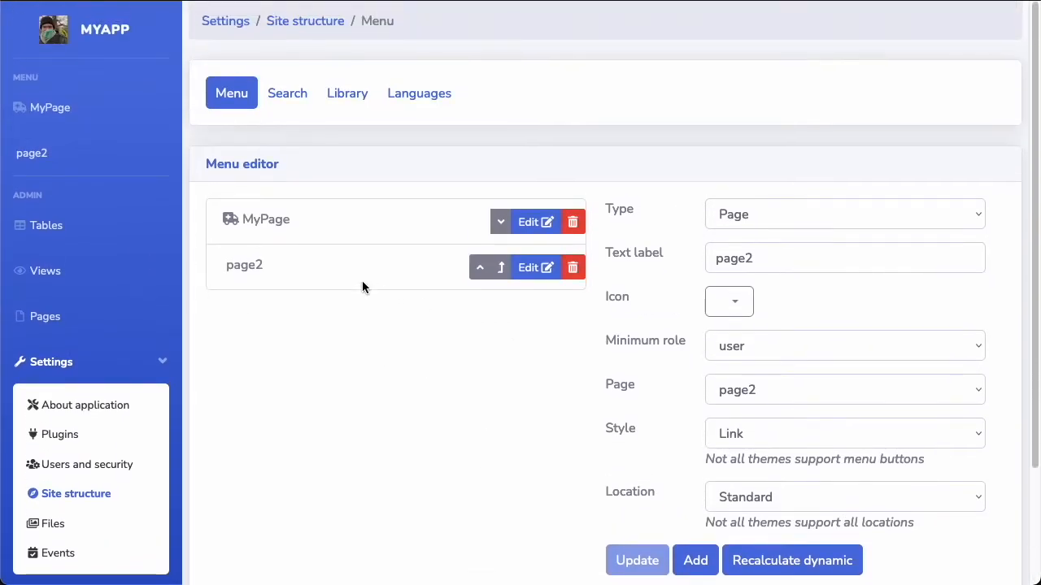
Open the page2 menu item for editing and set its text label to MyOtherPage.
click(535, 268)
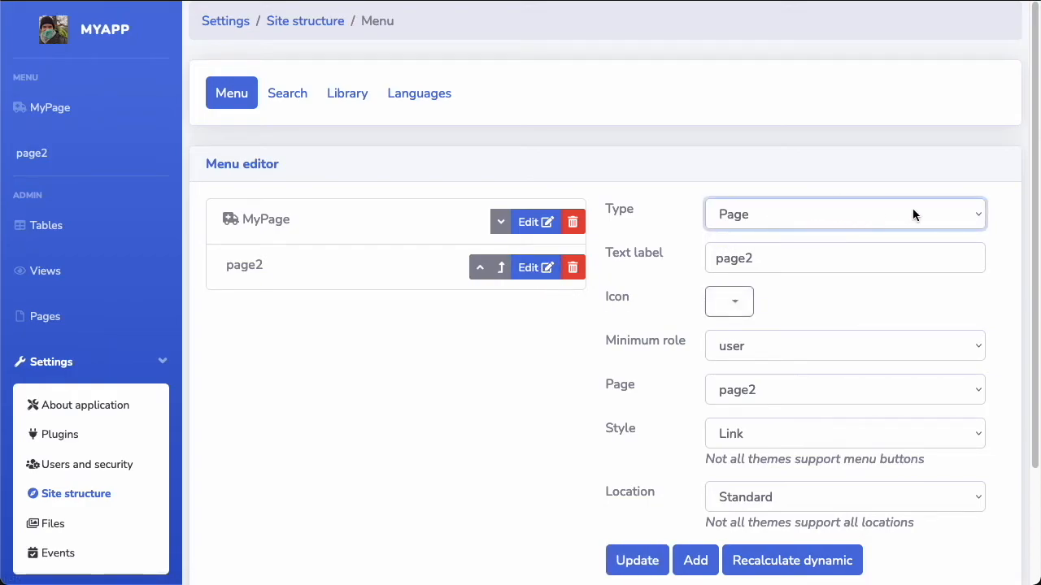
double_click(778, 249)
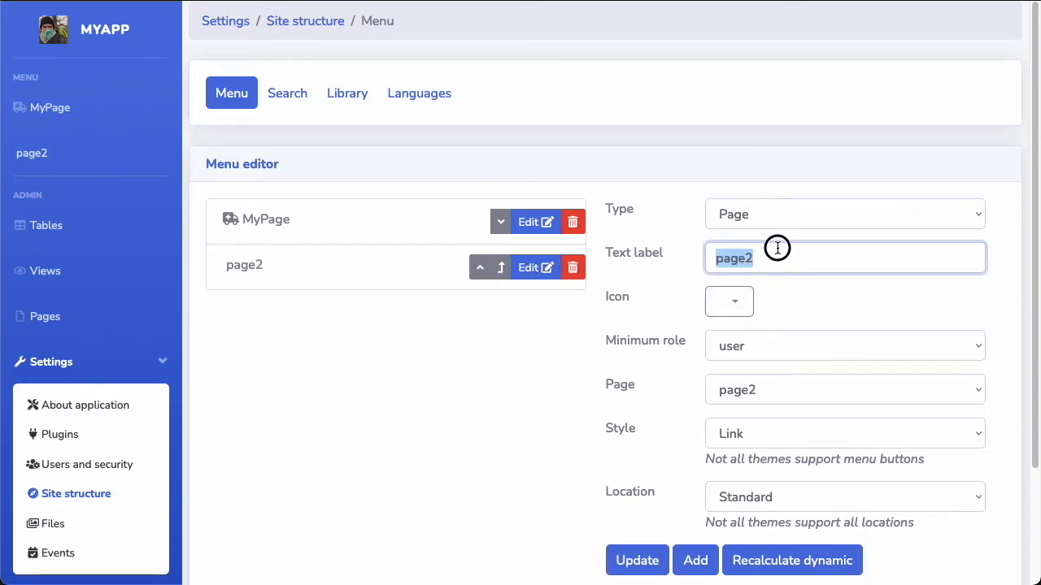
text(My)
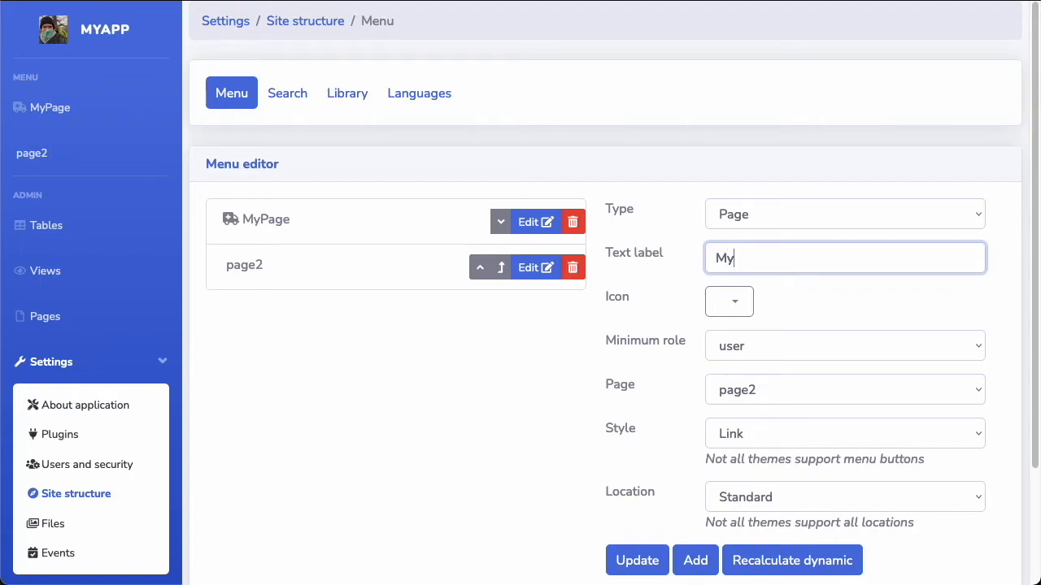
text(OtherPOage)
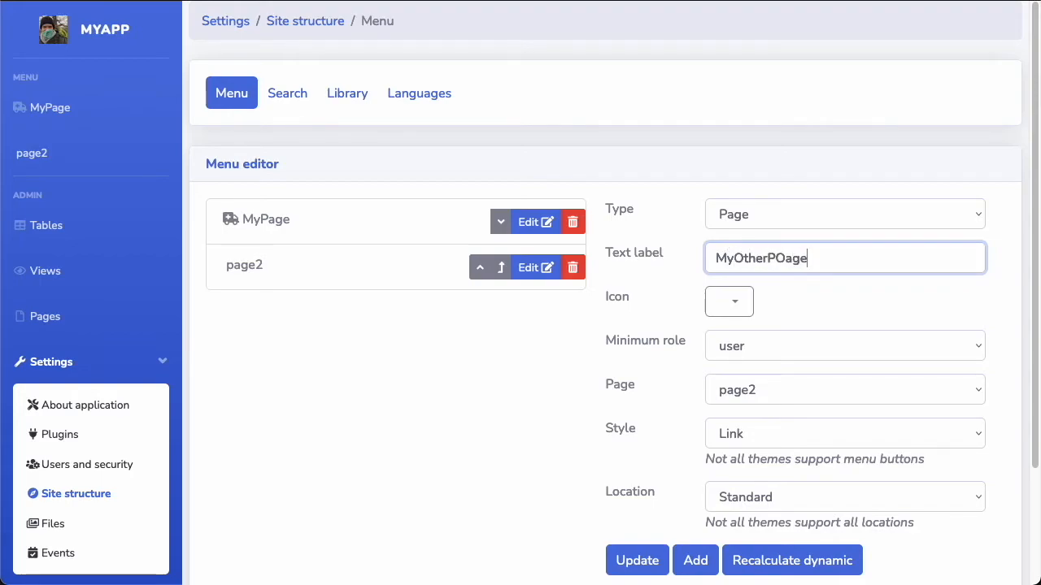
click(779, 258)
key(BackSpace)
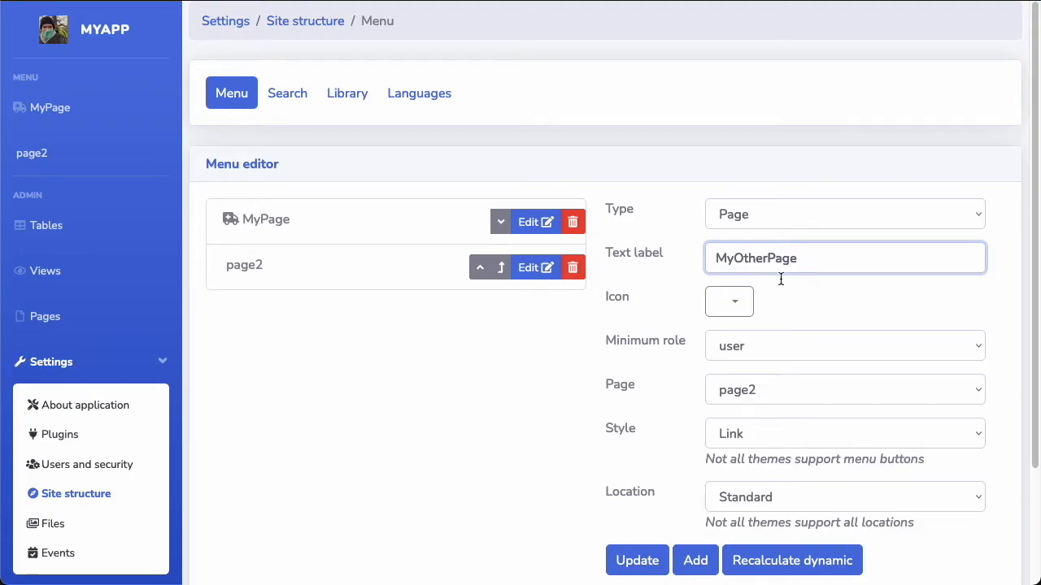
Give the MyOtherPage item the archway icon and update the menu item.
click(745, 312)
click(787, 347)
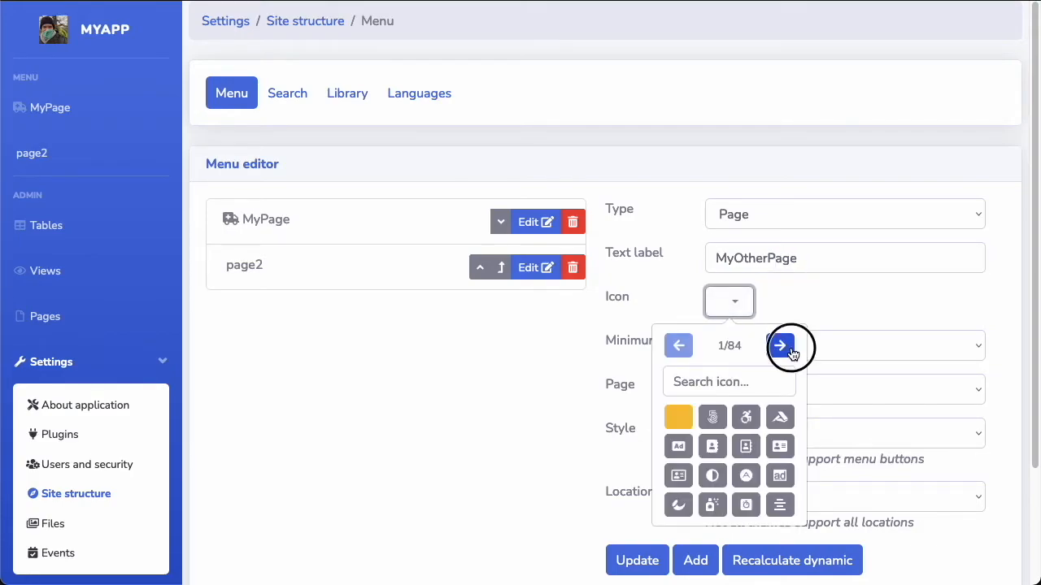
click(789, 348)
click(790, 349)
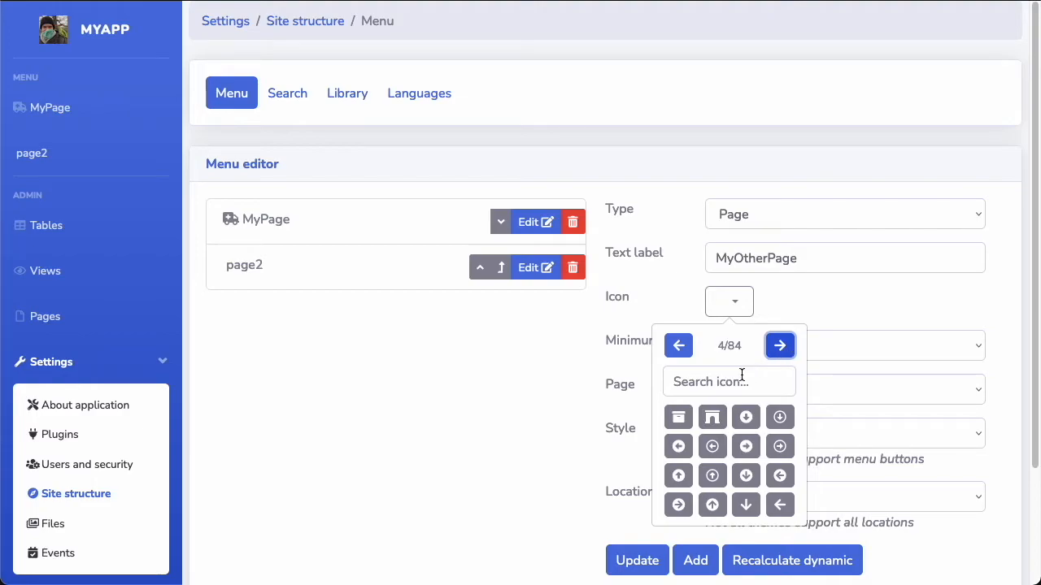
click(711, 416)
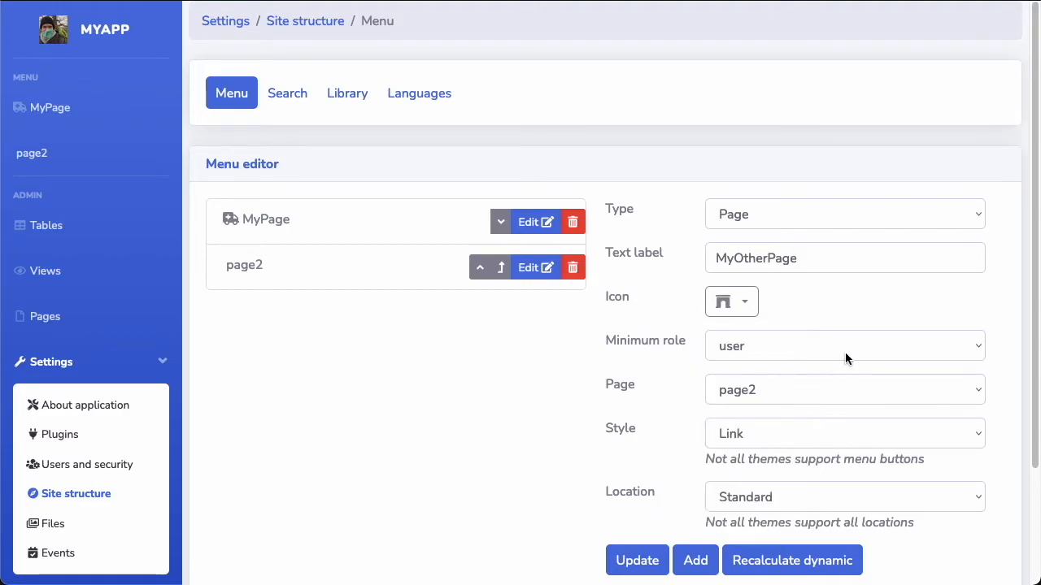
click(631, 562)
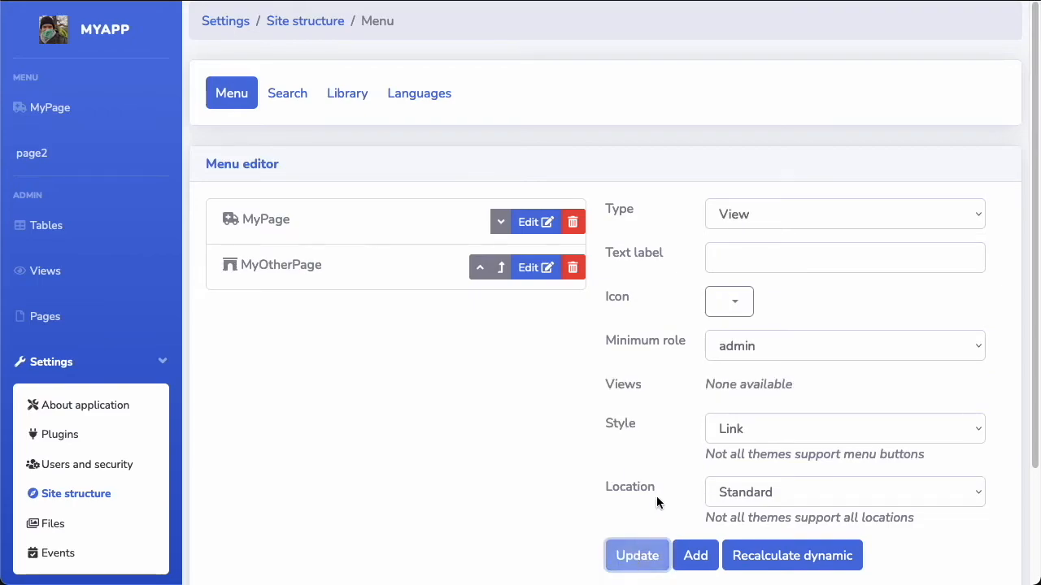
click(967, 213)
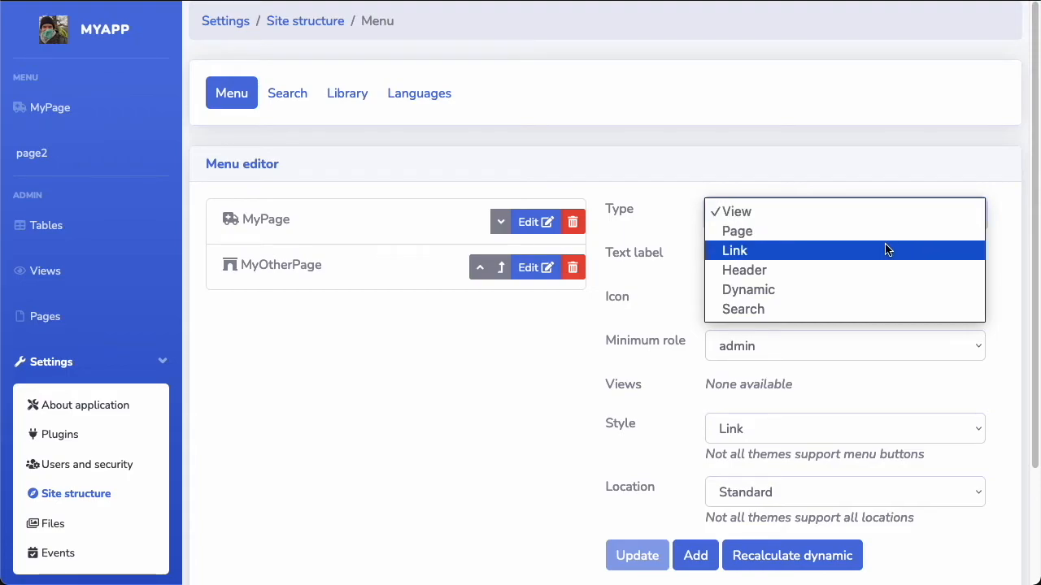
click(461, 355)
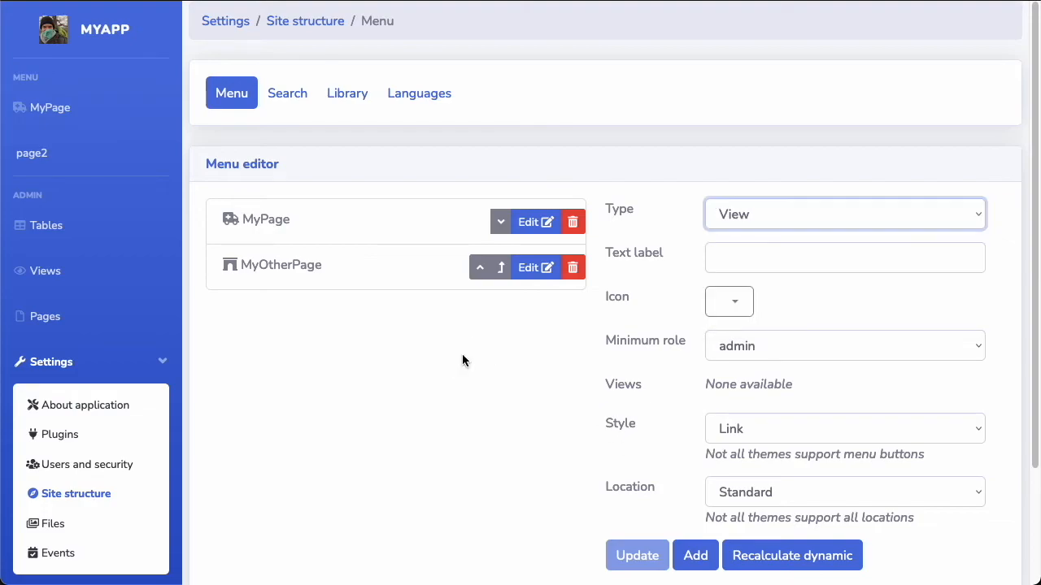
click(813, 209)
click(820, 235)
click(829, 214)
click(829, 215)
click(829, 215)
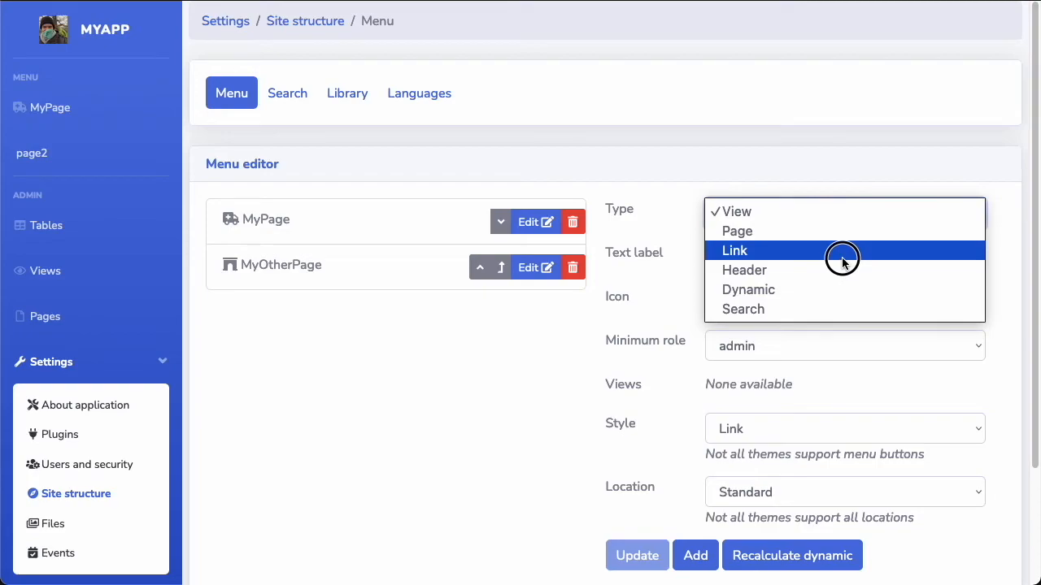
click(843, 258)
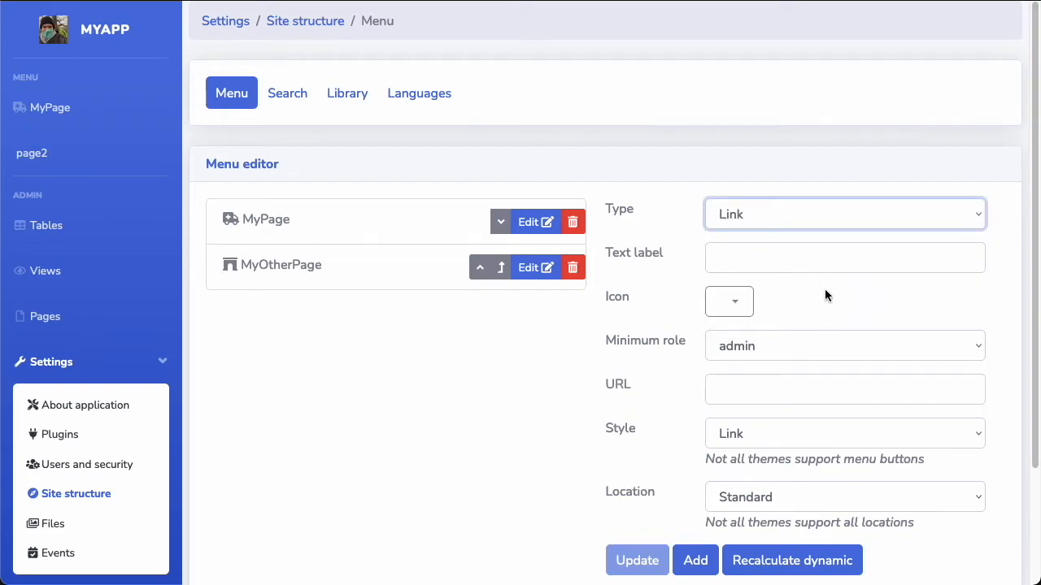
click(757, 388)
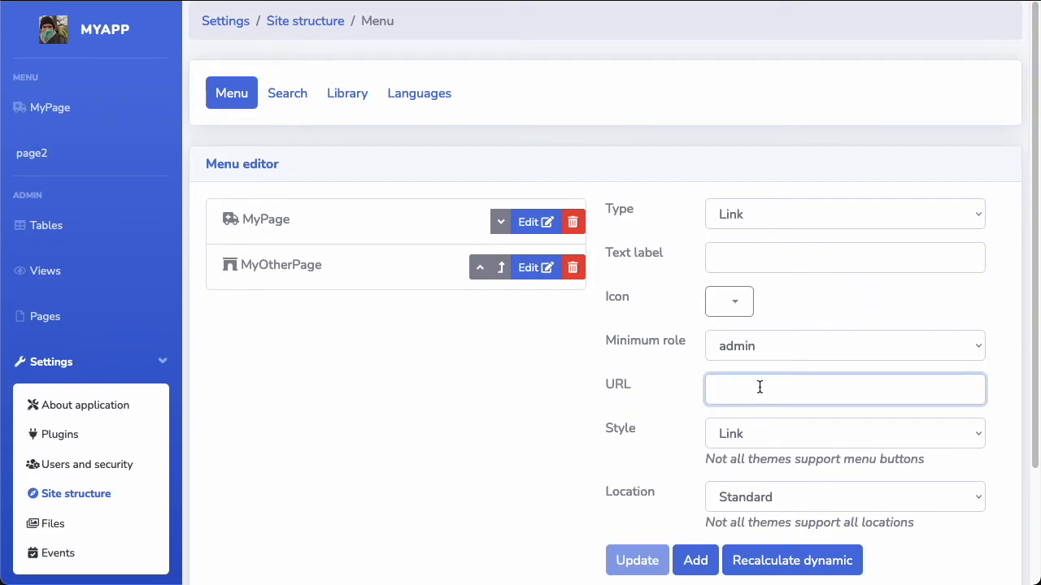
text(https://github)
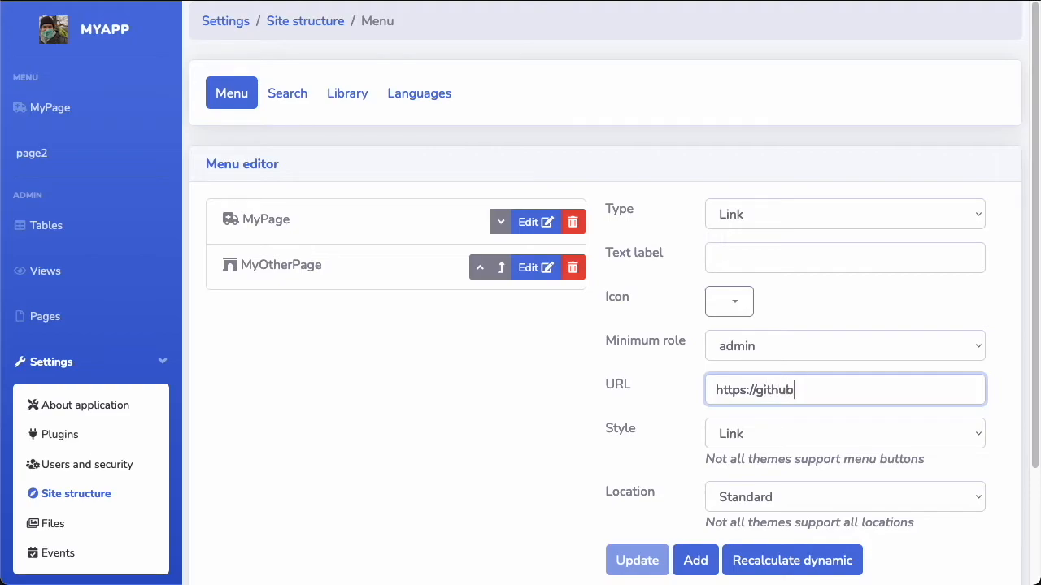
text(.com)
Choose the round GitHub icon, label the link GitHub, and add it to the site menu.
click(709, 294)
click(728, 370)
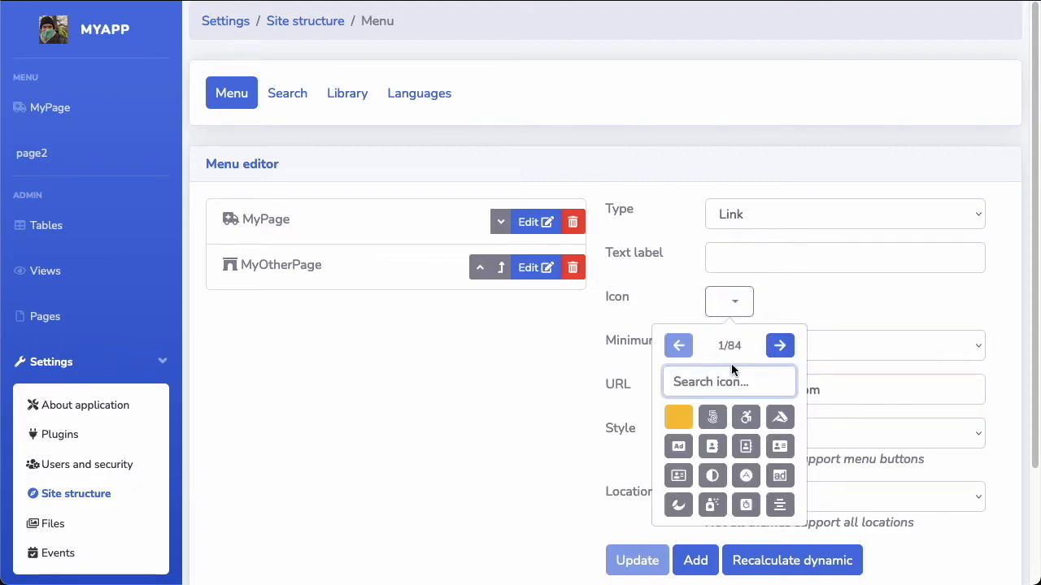
text(githu)
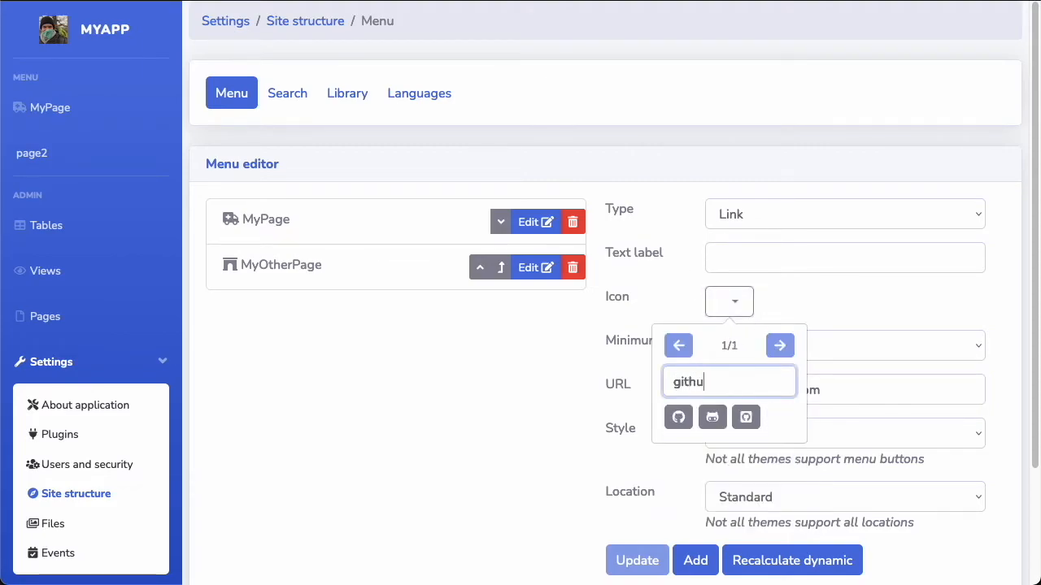
click(678, 418)
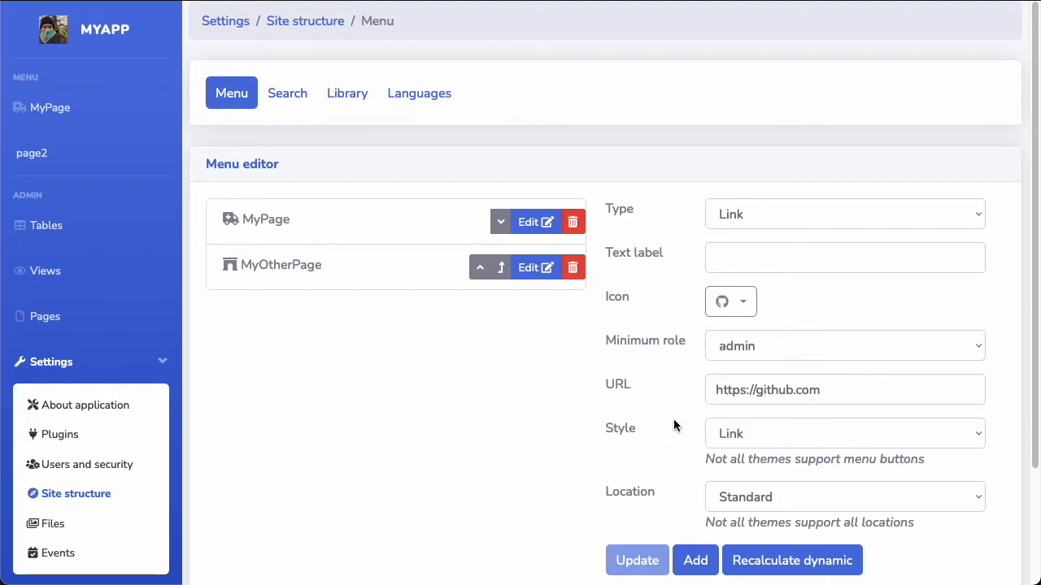
click(832, 266)
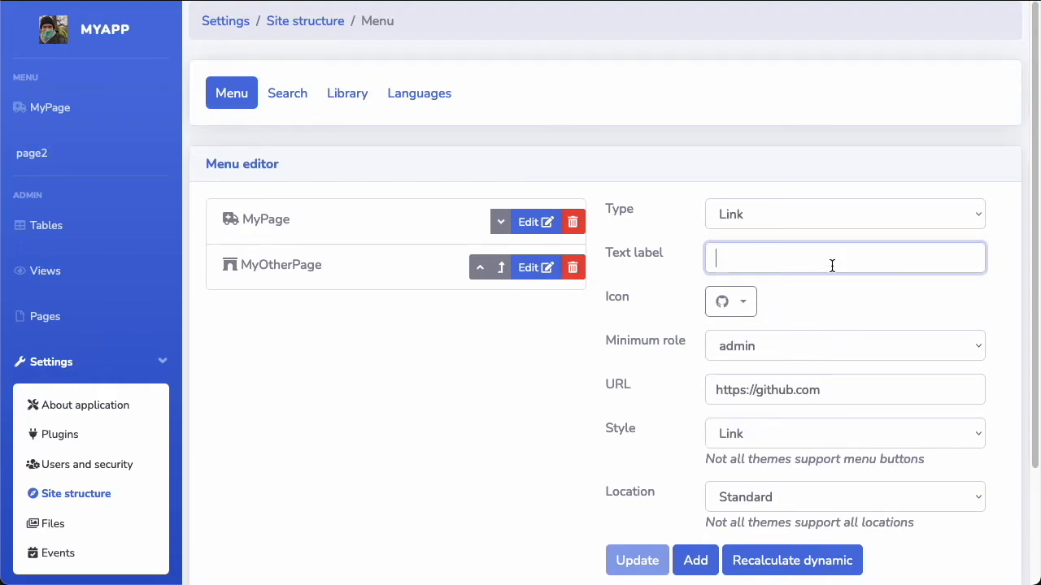
text(GitHub)
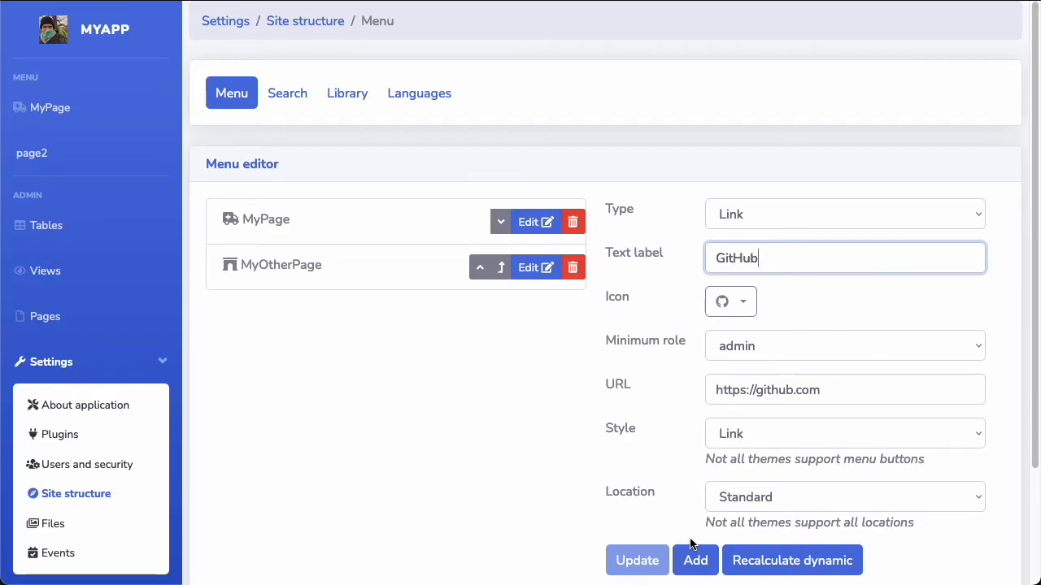
click(697, 569)
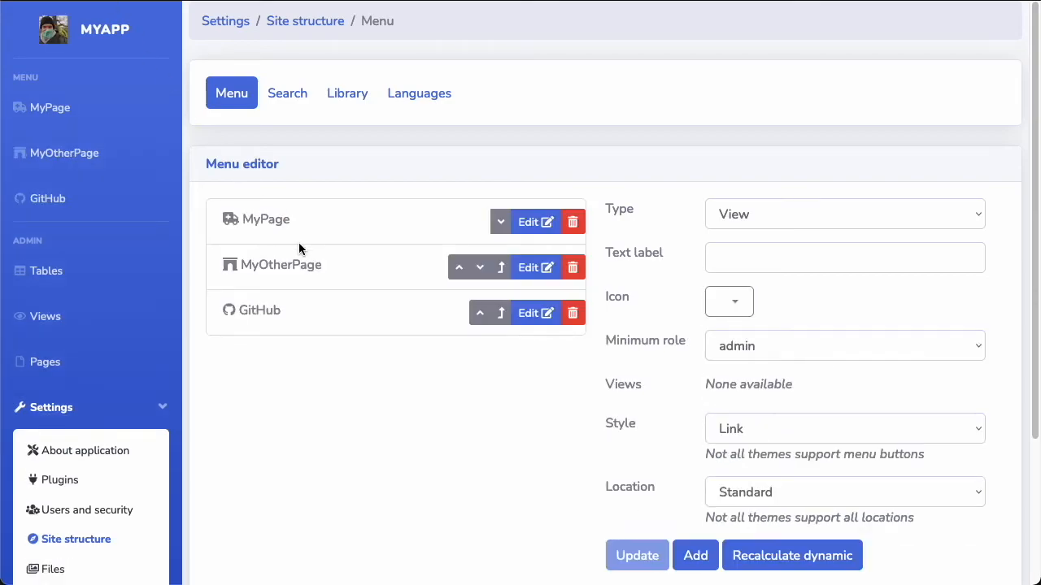
Test the GitHub menu link in a new browser tab and return to the menu editor.
right_click(45, 202)
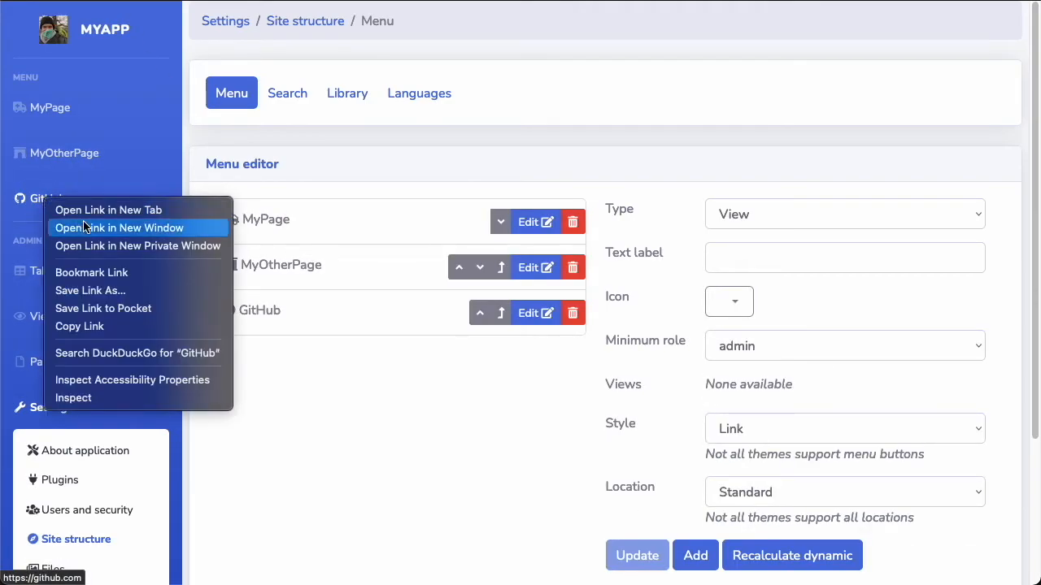
click(174, 209)
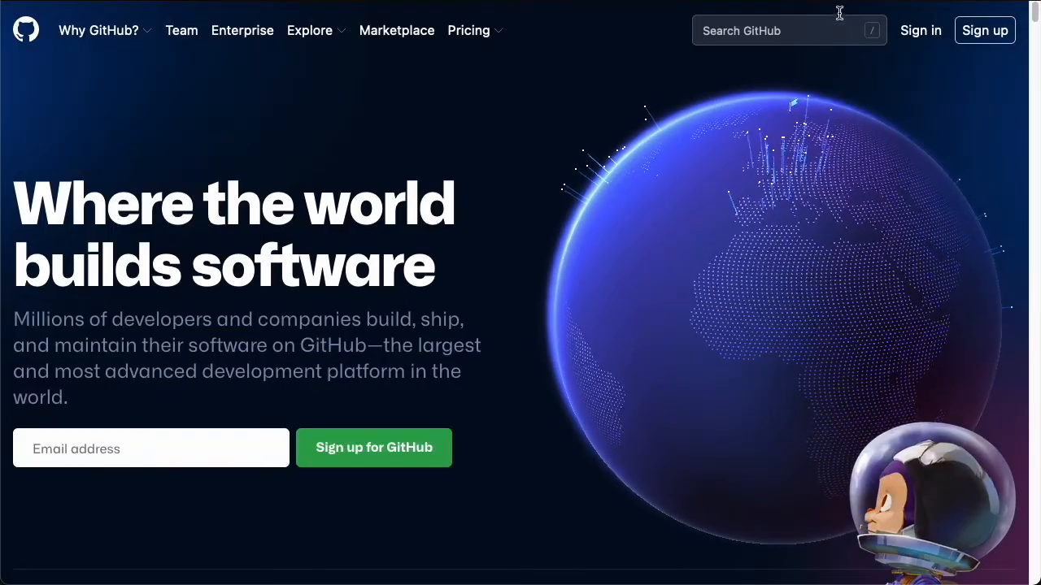
click(840, 2)
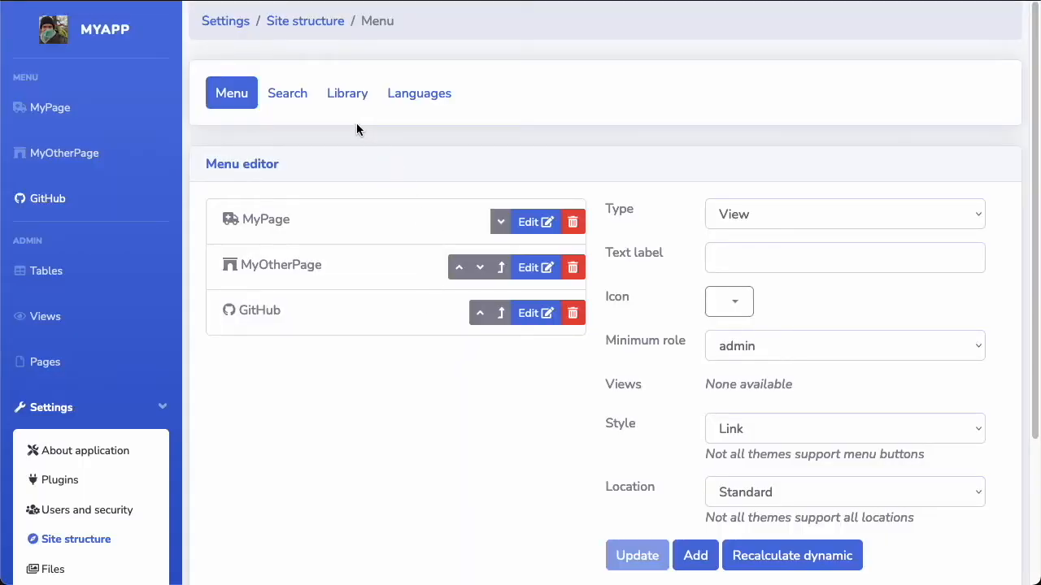
Look through the site structure's search configuration and its library of component assemblies.
click(589, 340)
click(276, 92)
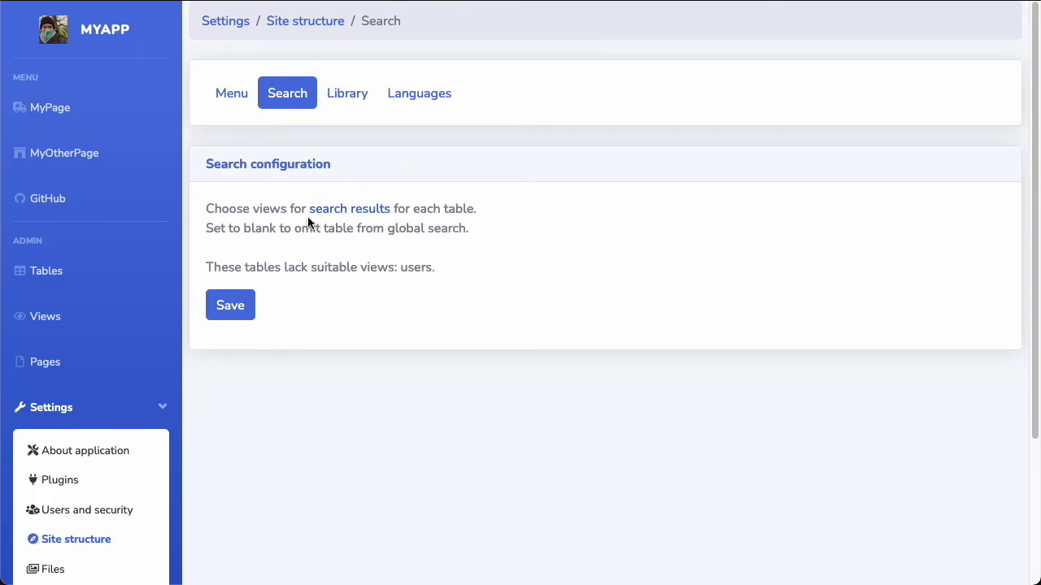
click(348, 209)
click(361, 103)
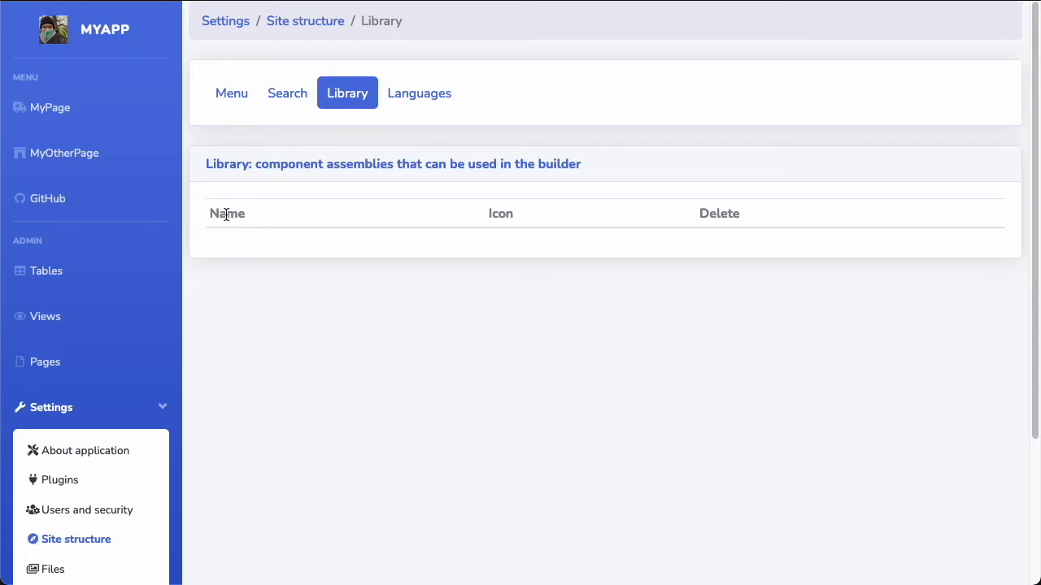
Open mypage in the page builder and expand its component library.
drag(121, 200, 16, 320)
click(37, 367)
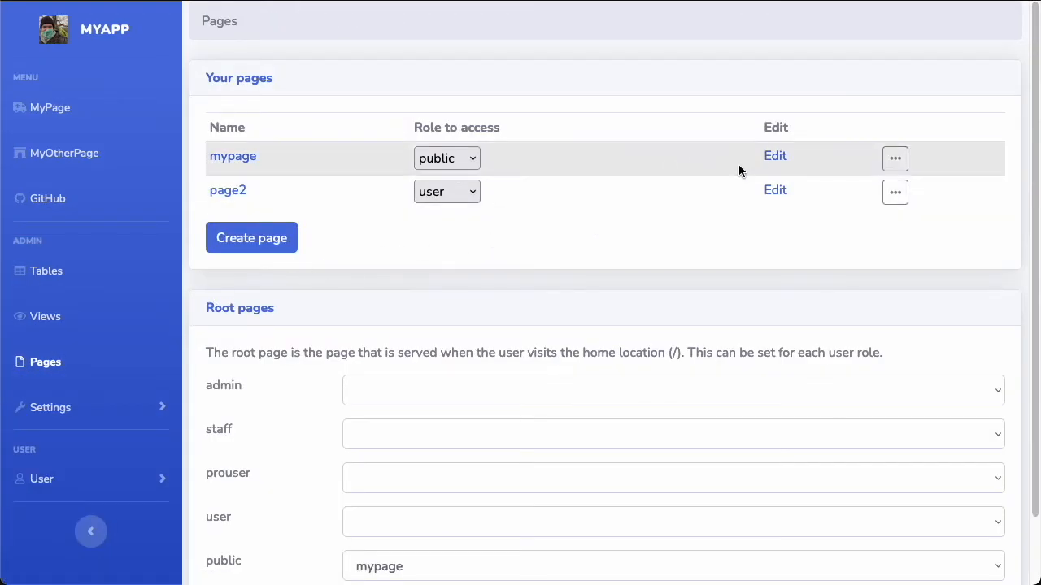
click(772, 159)
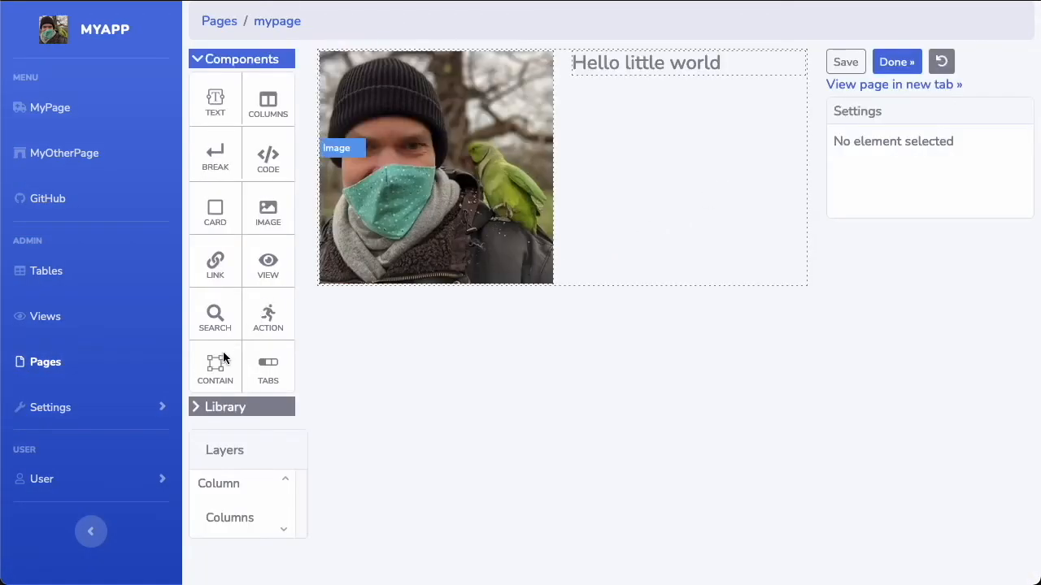
click(222, 407)
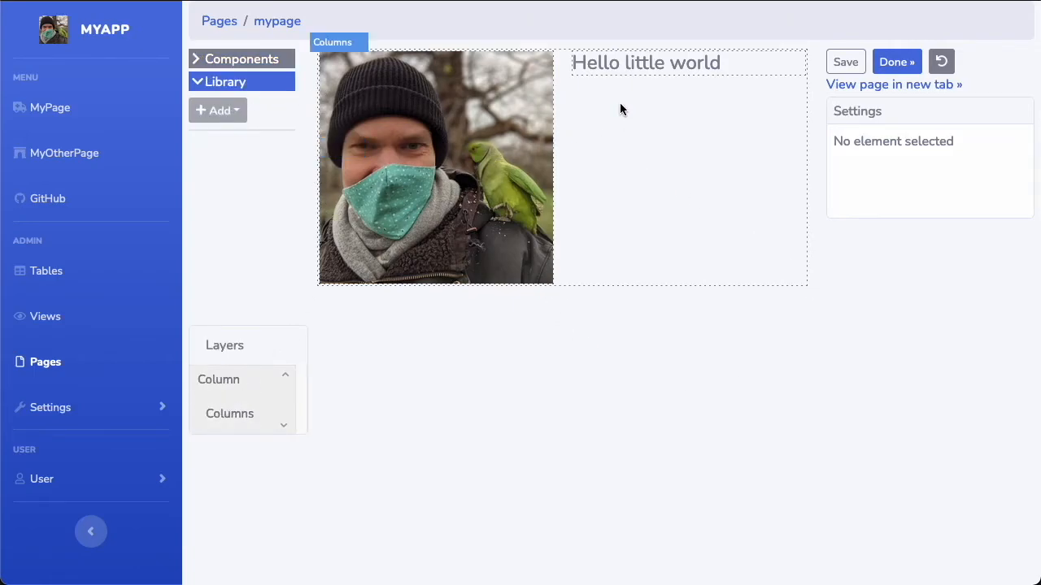
Add the Hello little world heading to the component library under the name Text with the horizontal text-width icon.
click(629, 63)
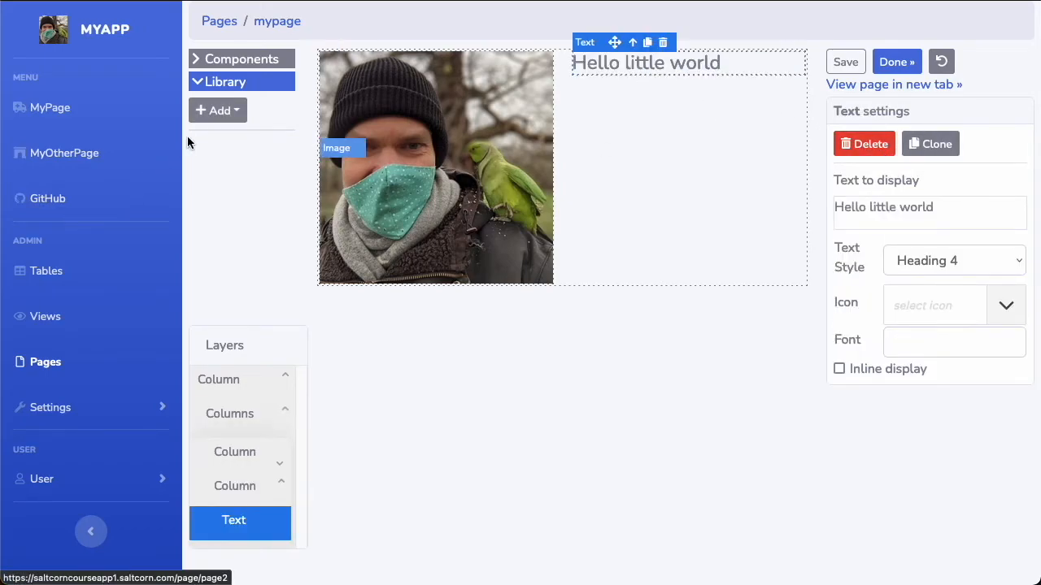
click(221, 111)
click(260, 165)
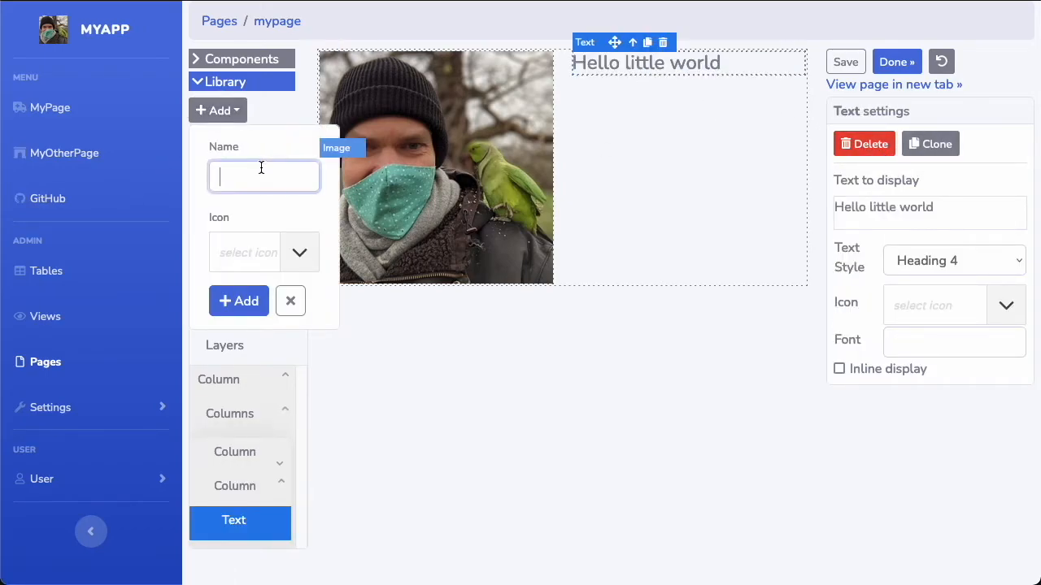
text(Text)
click(266, 265)
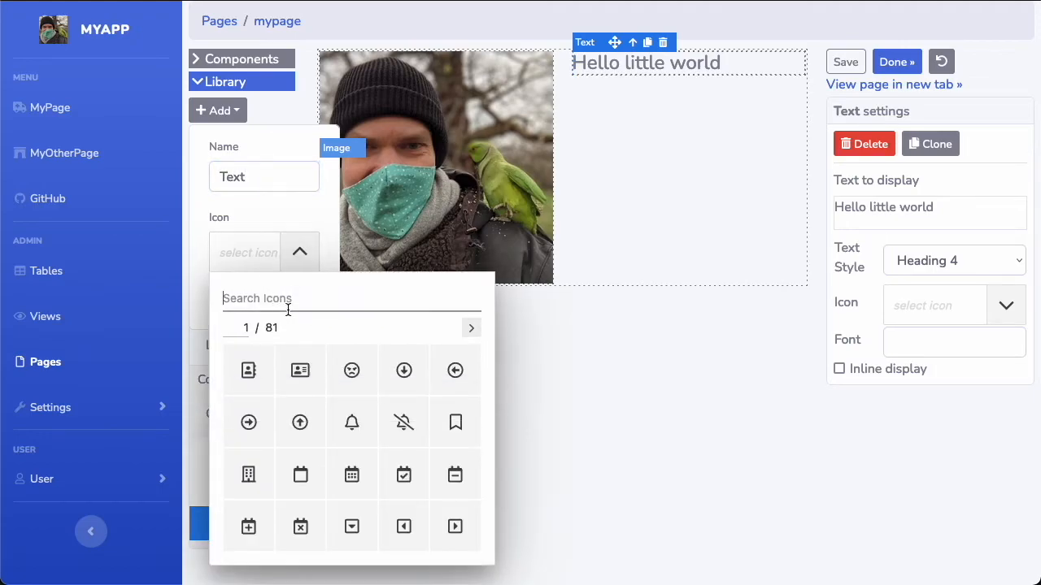
text(text)
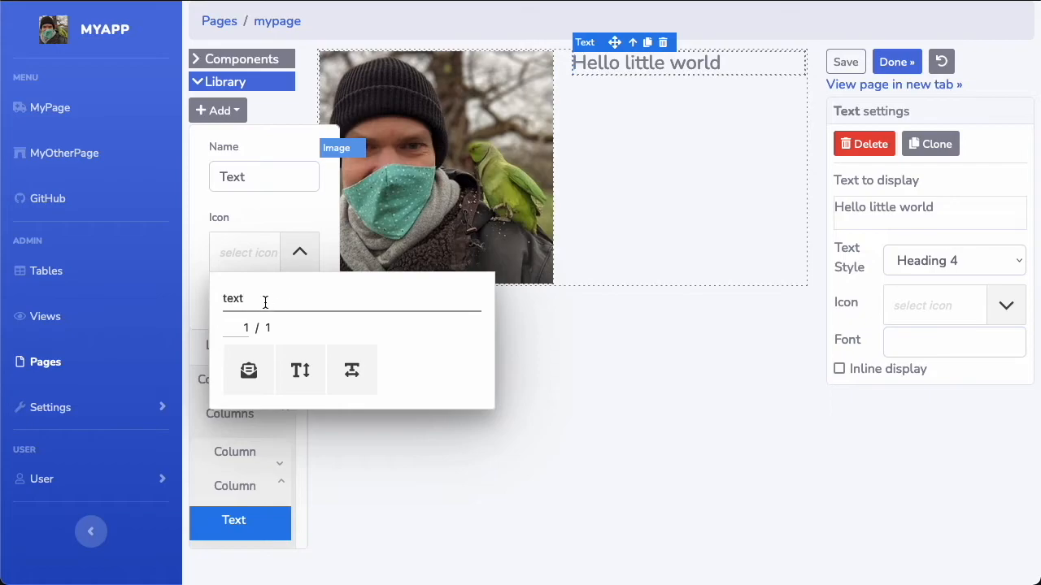
click(352, 376)
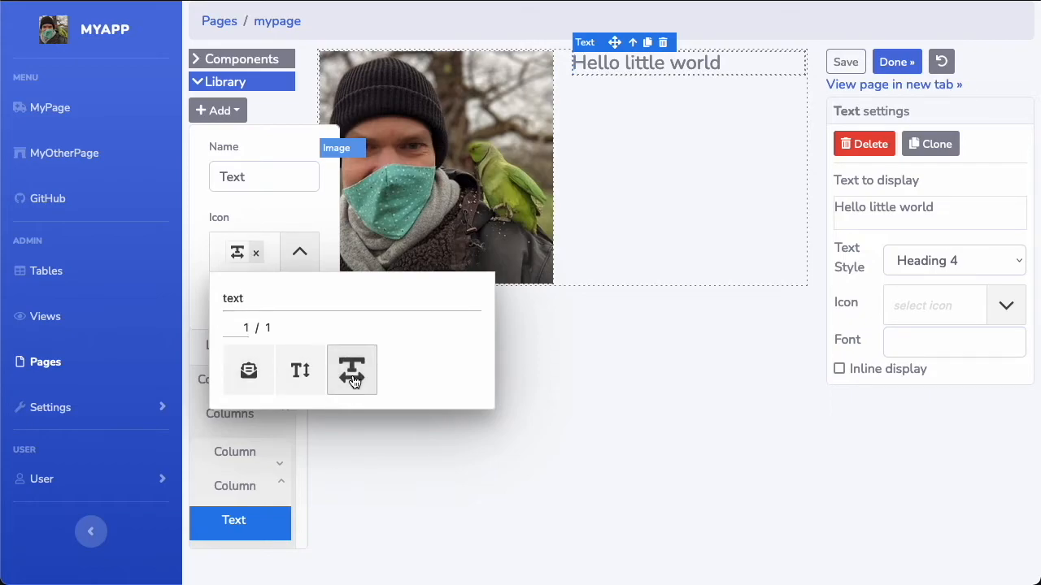
click(448, 499)
click(253, 301)
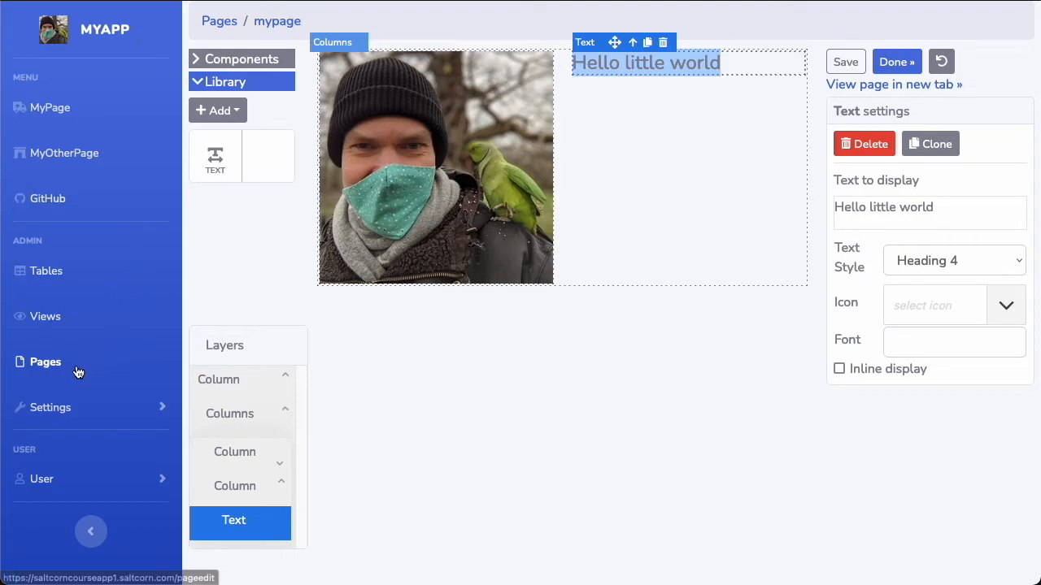
Insert the Text library component into the second column, beneath the existing Hello little world heading.
click(60, 407)
scroll(104, 492, down, 1)
scroll(104, 494, up, 1)
drag(226, 168, 744, 74)
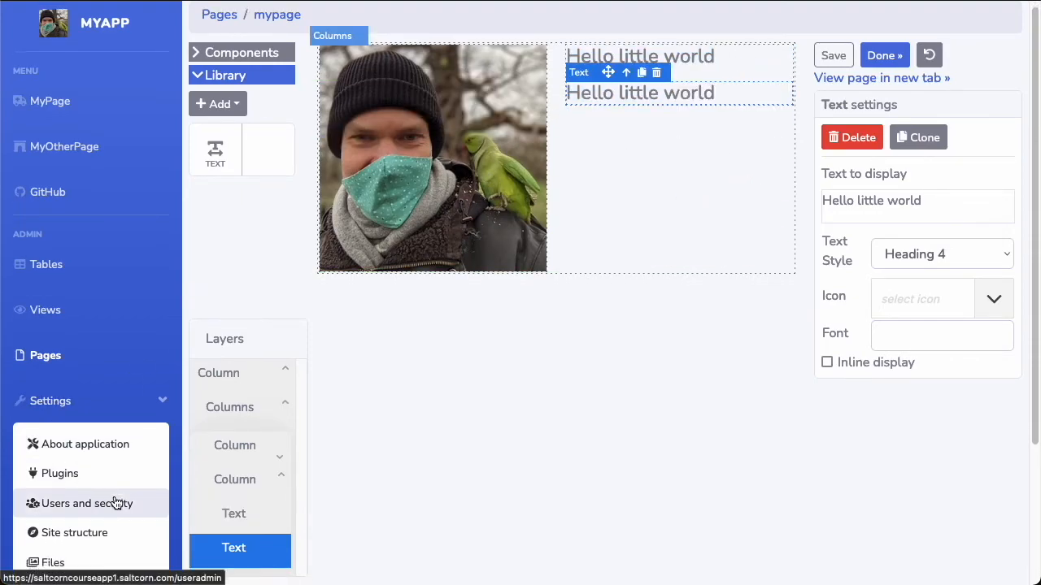
Review the saved component assemblies in the site structure's library.
scroll(95, 366, down, 2)
click(89, 410)
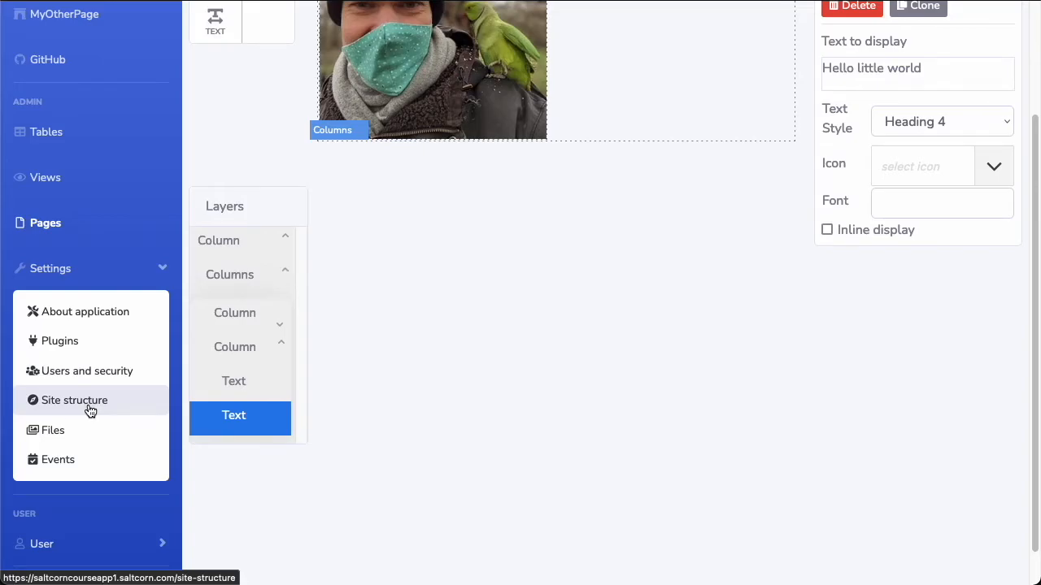
click(363, 101)
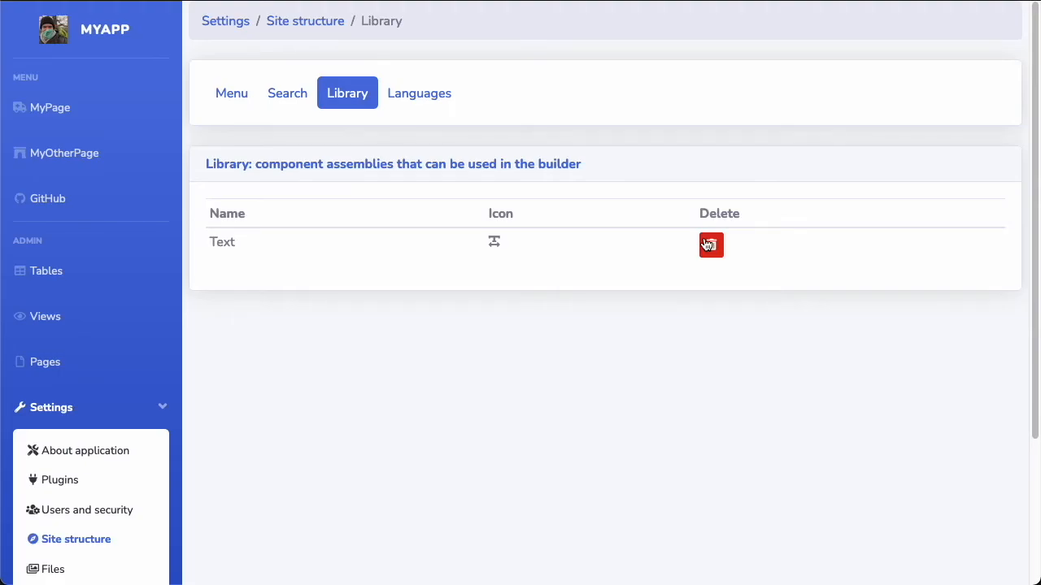
Add the language English with locale en as the application's default language and save it.
click(449, 97)
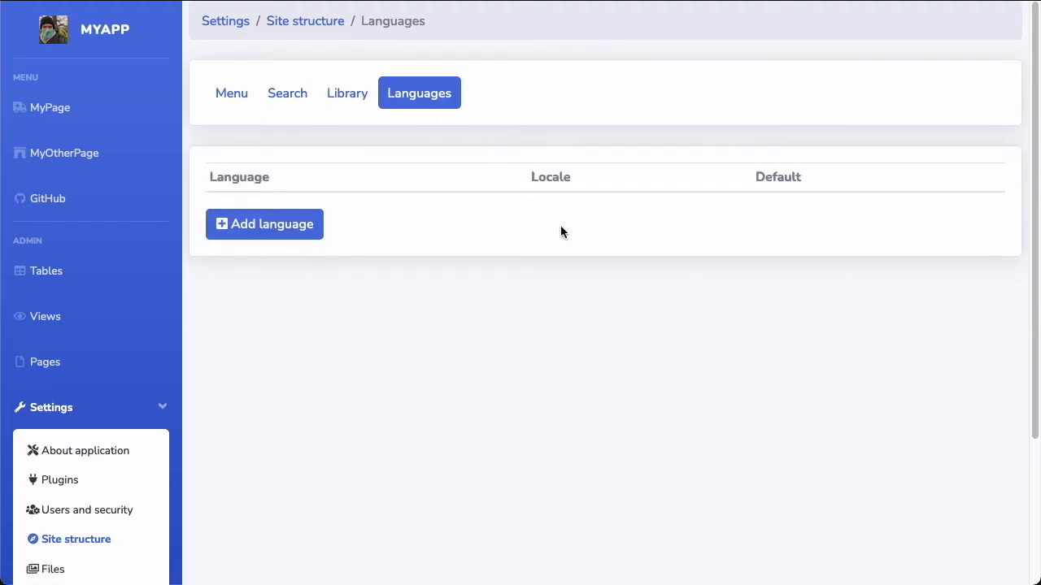
click(293, 234)
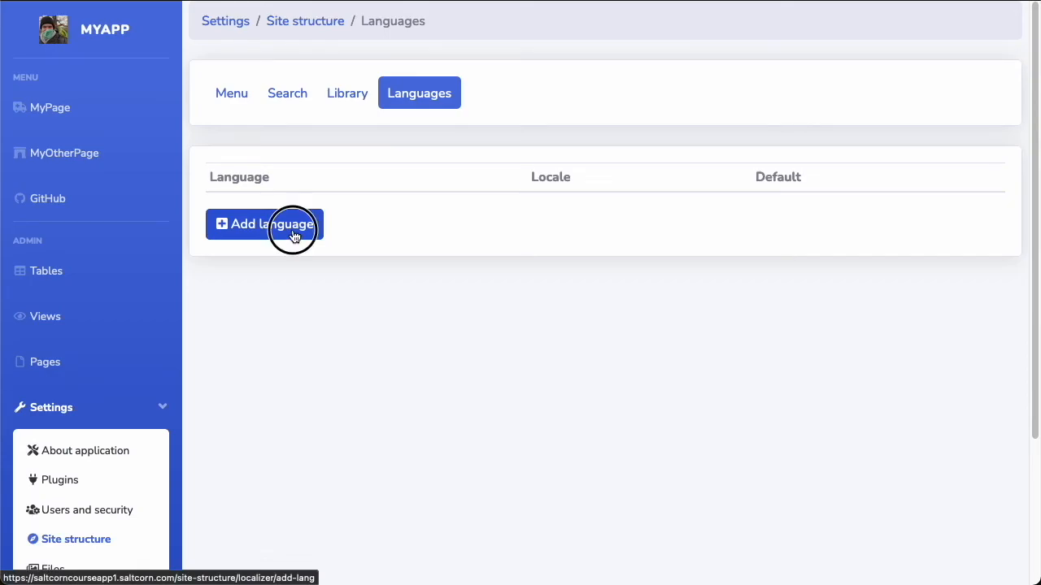
click(546, 171)
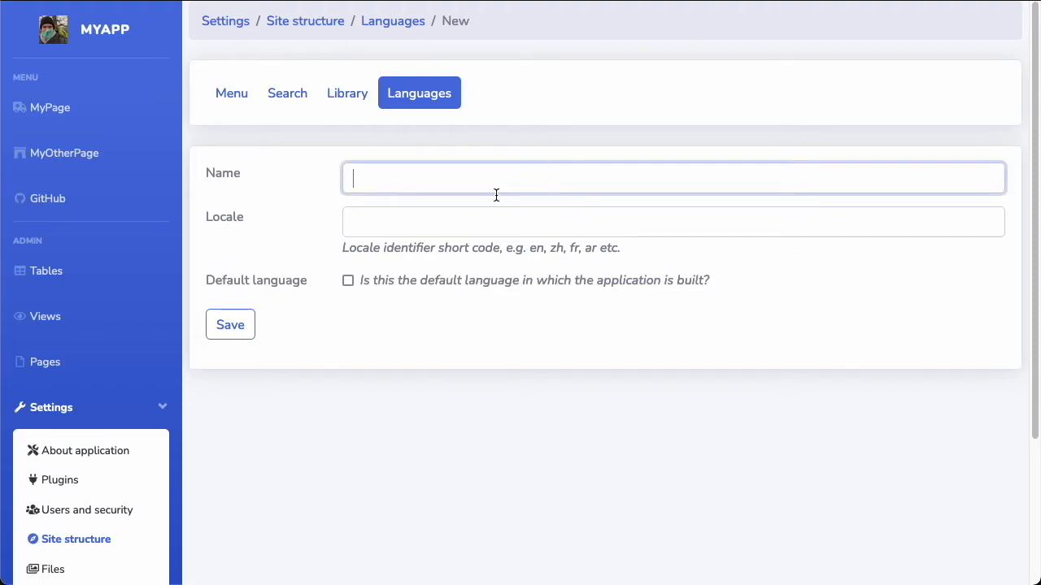
click(426, 230)
click(466, 172)
text(English)
key(Tab)
text(r)
text(en)
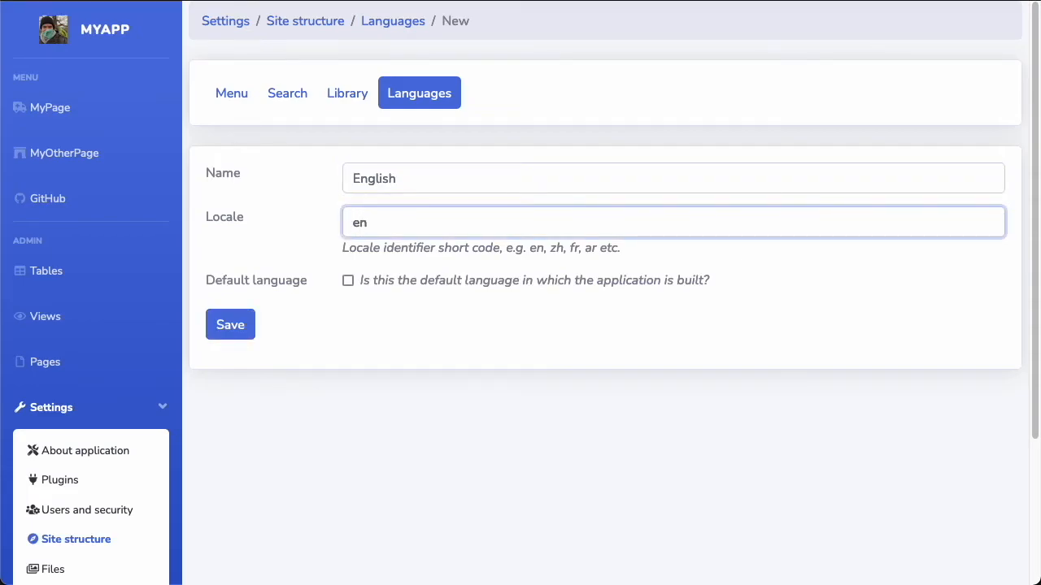
click(348, 281)
click(242, 326)
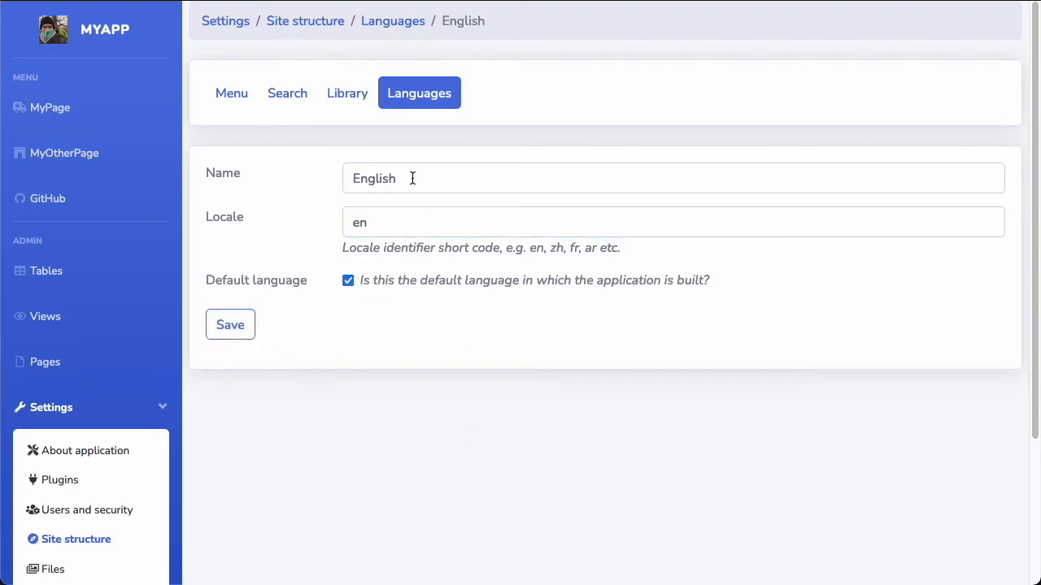
Check the saved English language entry from the language list and return to the component library.
click(418, 88)
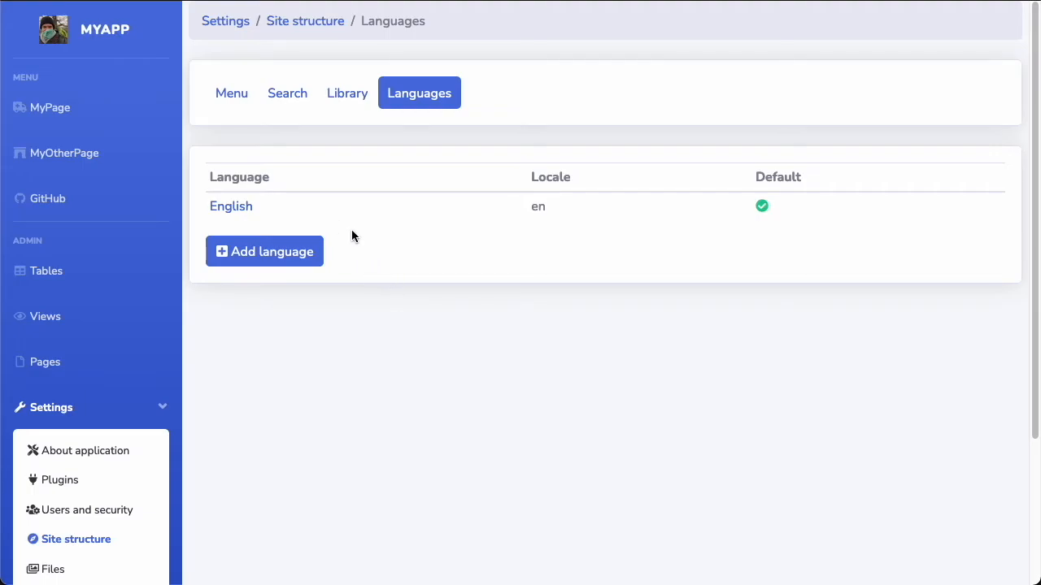
click(231, 209)
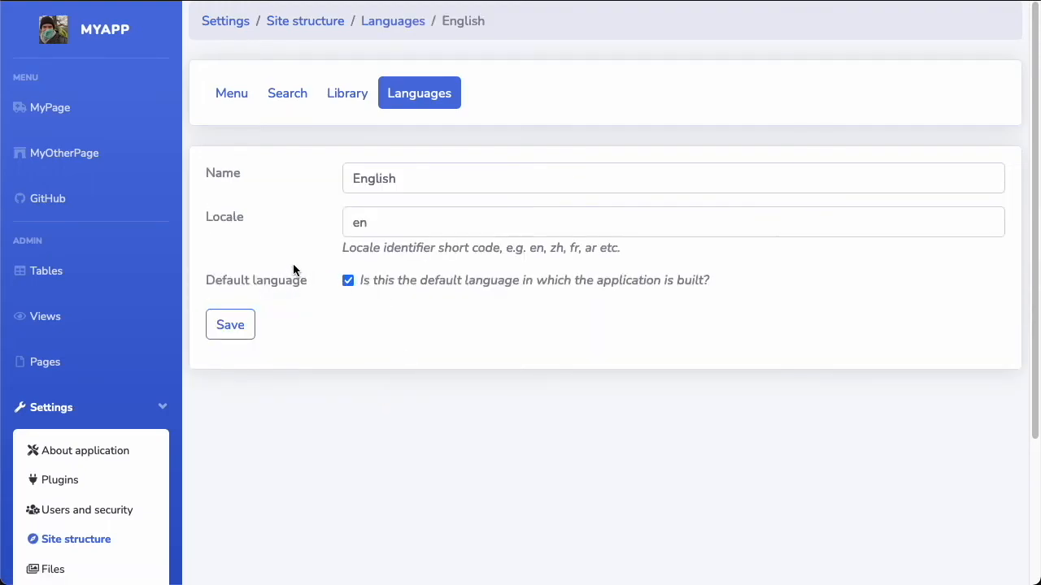
click(425, 95)
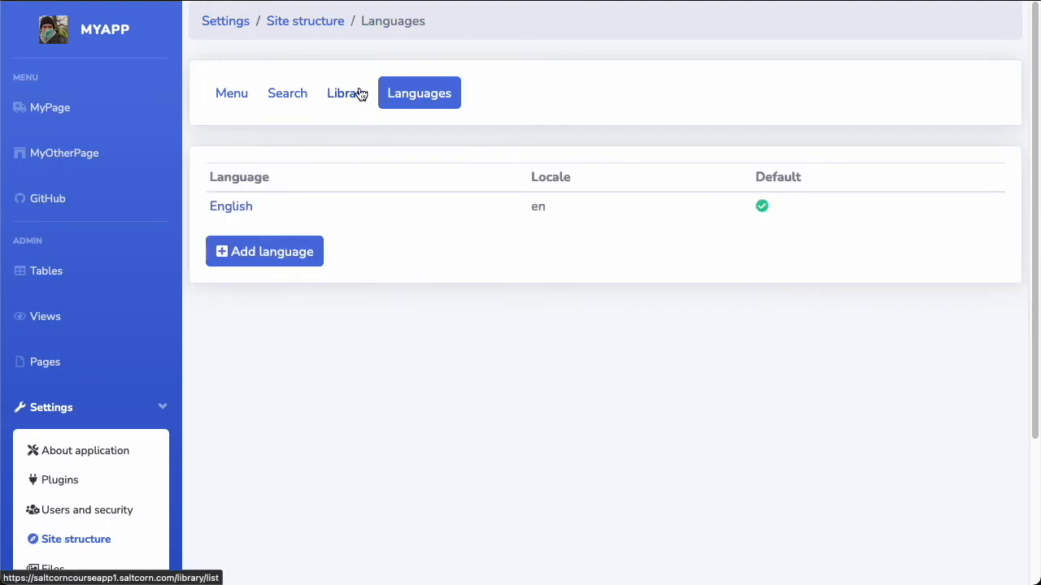
click(355, 95)
In the file settings, change the access role of twitter_profile_pic.jpg to user and restore it to public.
scroll(132, 386, down, 2)
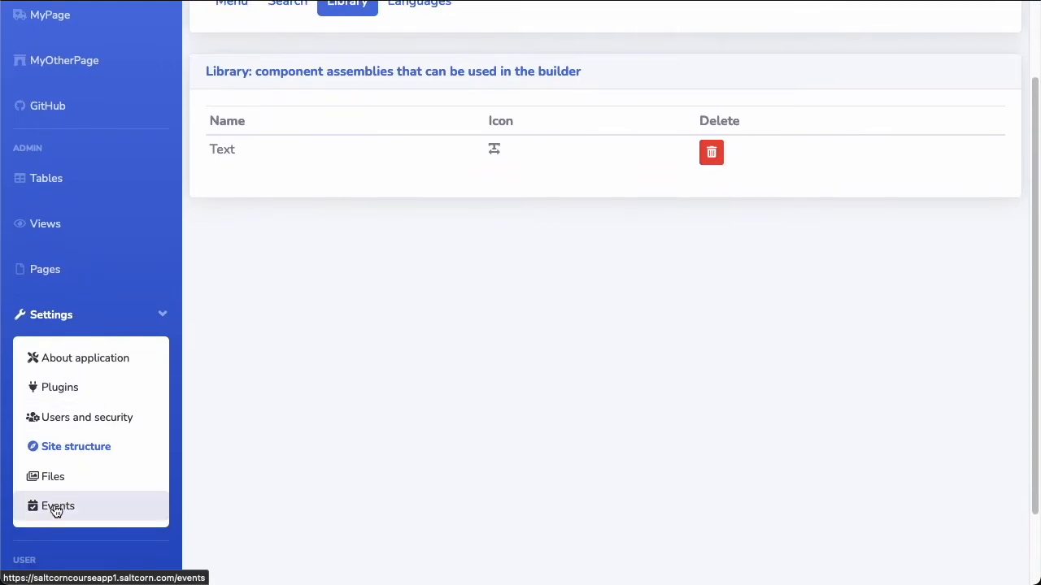
click(45, 481)
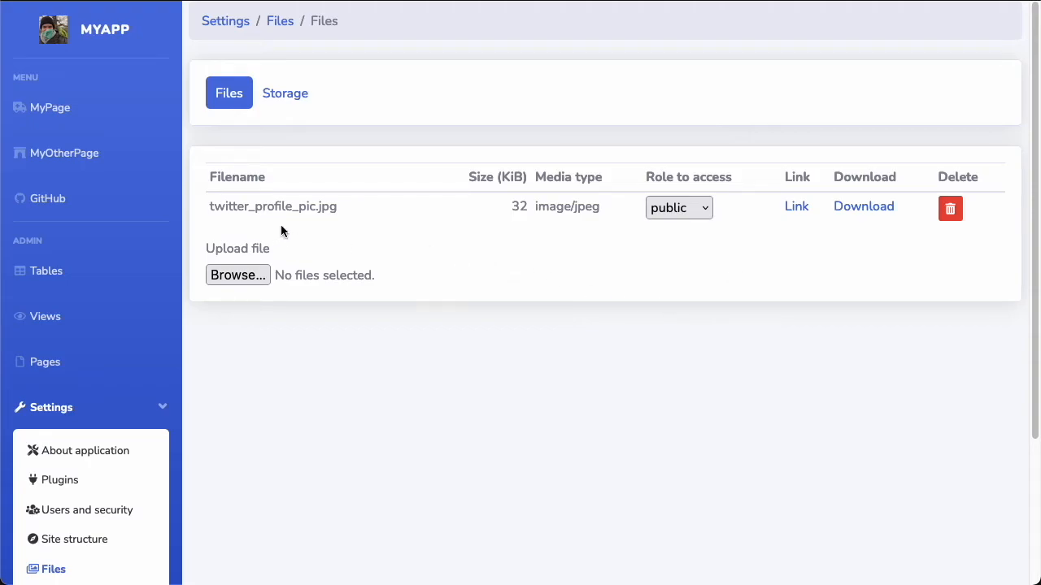
click(679, 207)
click(670, 291)
click(688, 208)
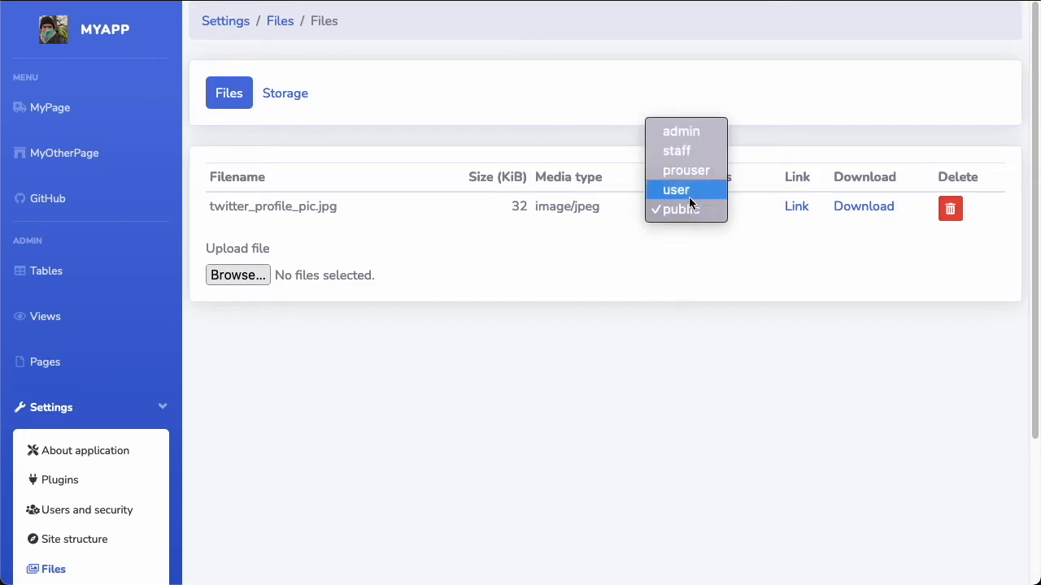
click(688, 196)
click(693, 262)
click(692, 264)
click(689, 267)
Open and cancel the file upload chooser, and examine the Amazon S3 storage settings.
click(677, 283)
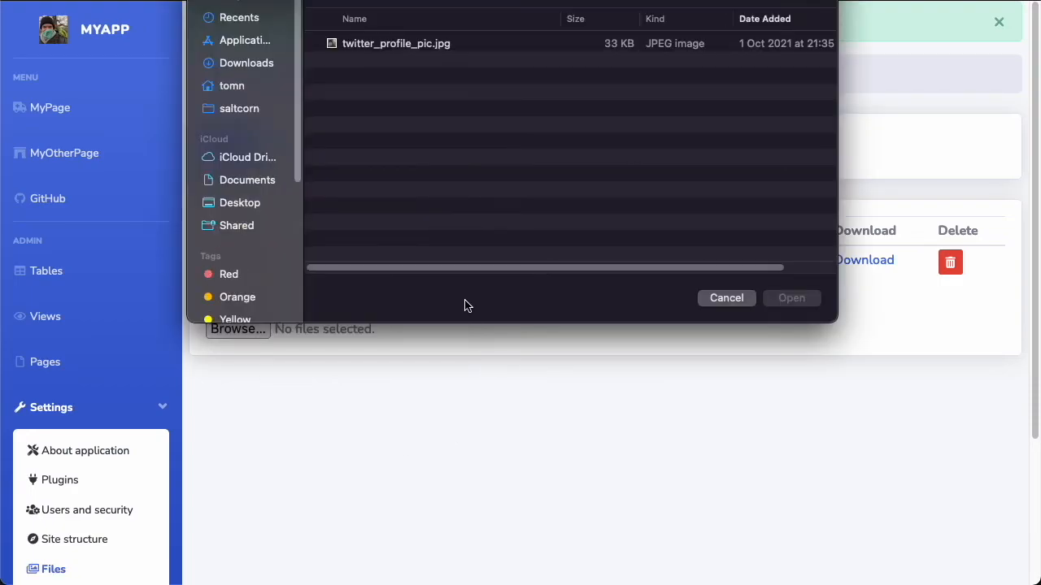
click(727, 296)
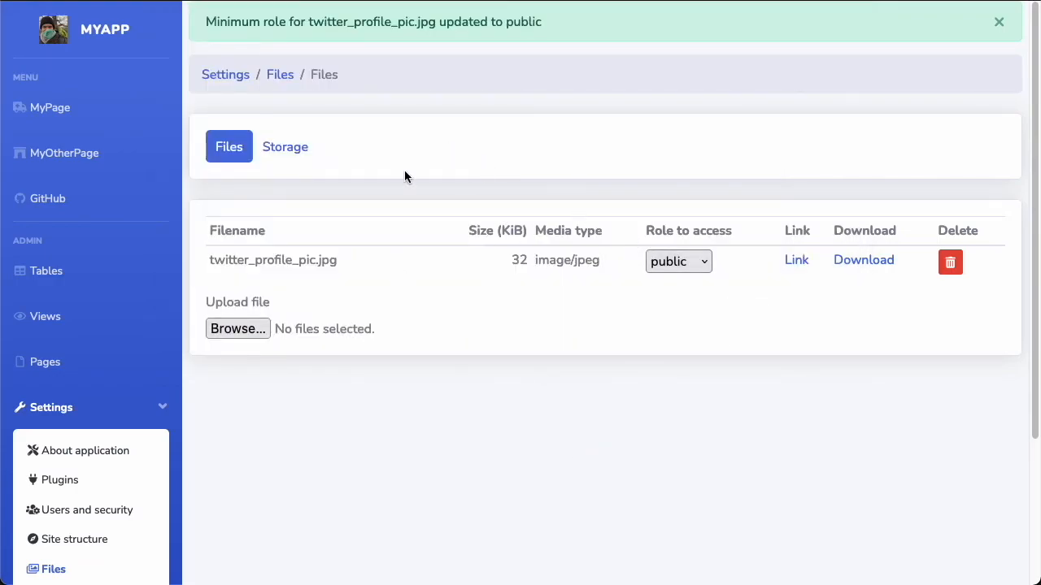
click(305, 159)
scroll(401, 157, down, 1)
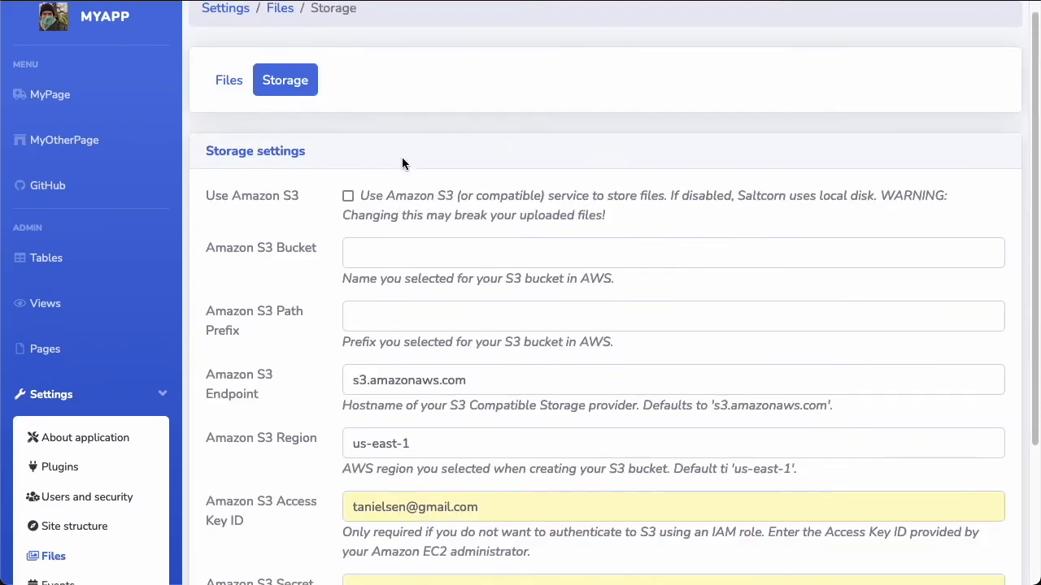
scroll(402, 157, up, 1)
scroll(401, 156, down, 2)
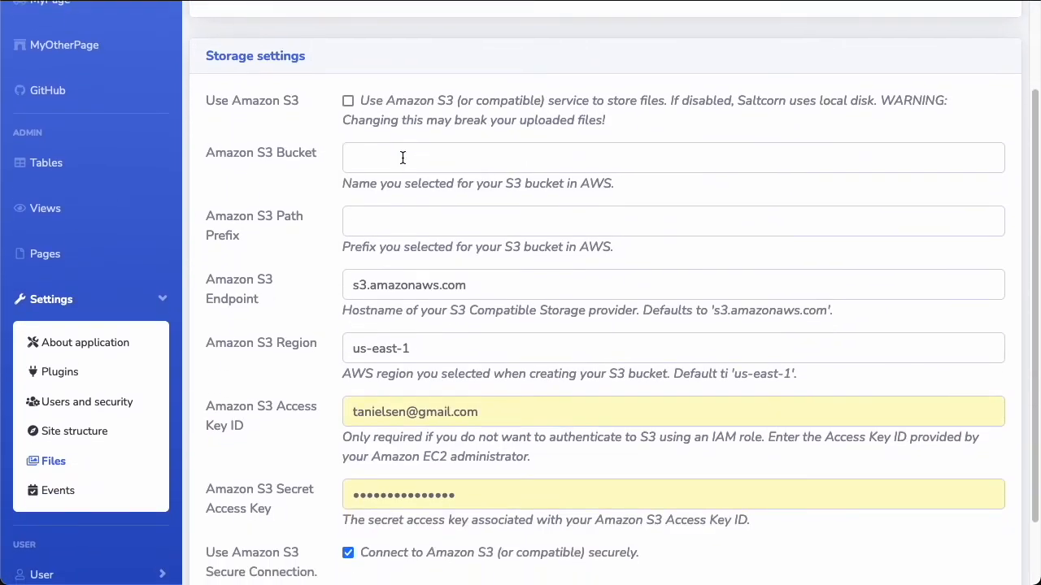
scroll(401, 163, up, 1)
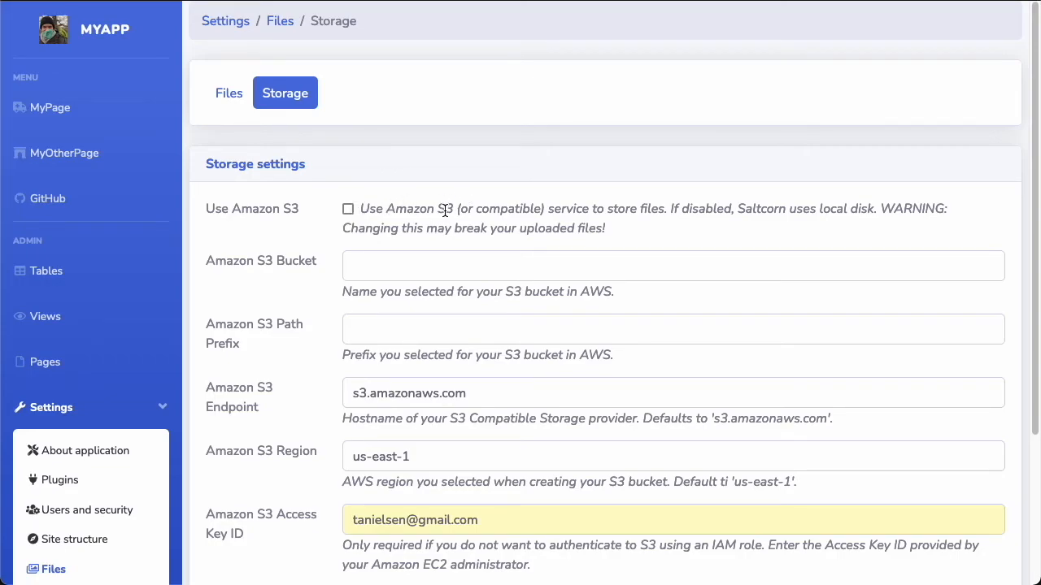
scroll(427, 306, down, 3)
scroll(428, 307, up, 3)
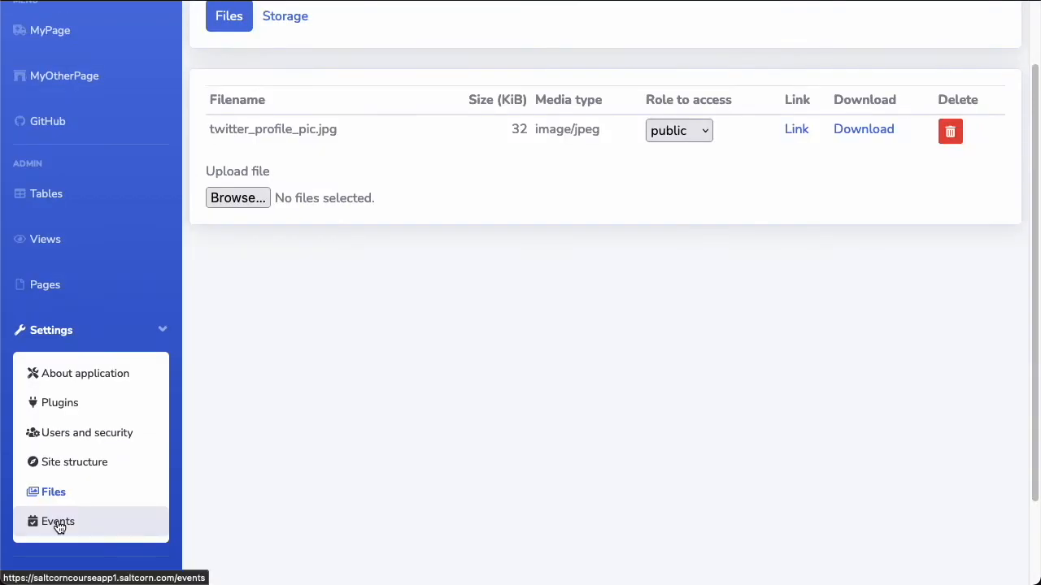
Start a new event trigger and examine its available event types, tables and actions.
click(34, 520)
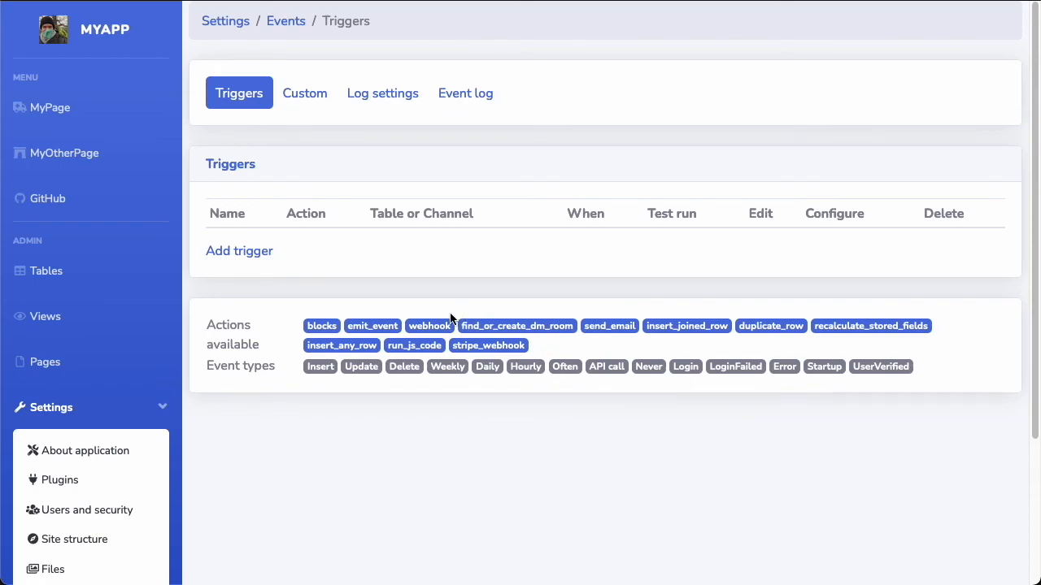
click(250, 256)
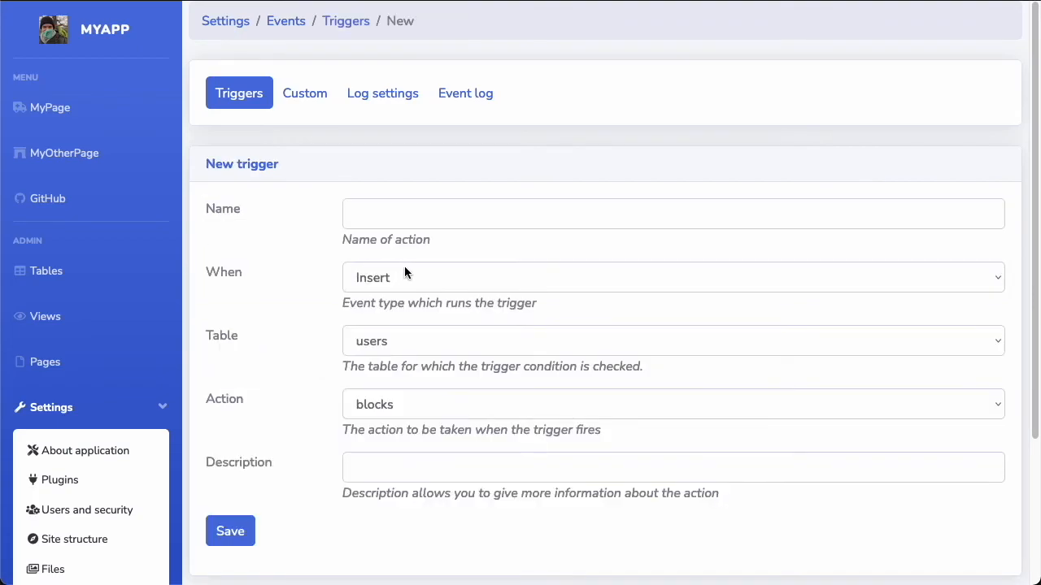
click(684, 277)
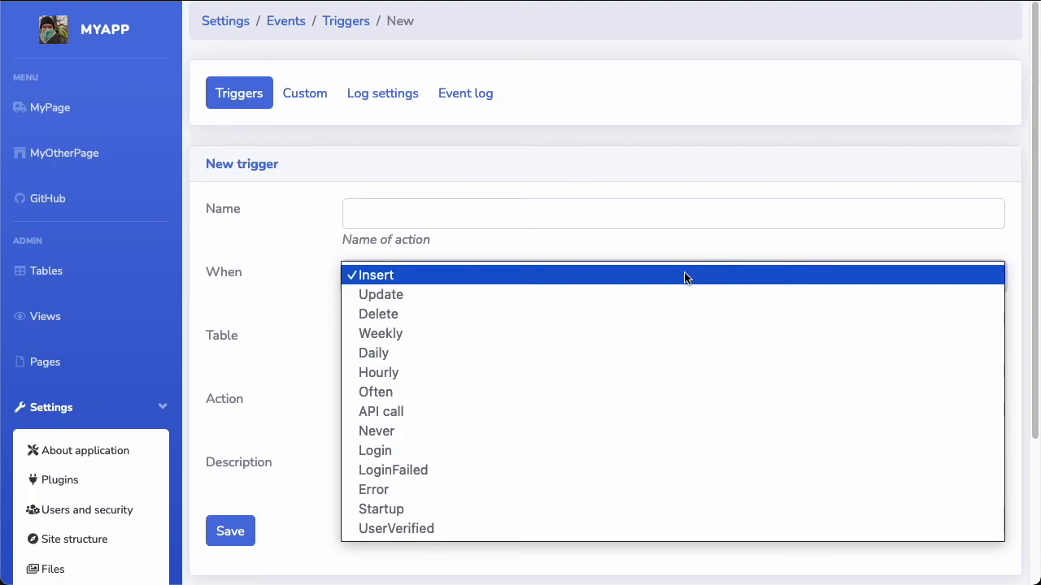
click(611, 275)
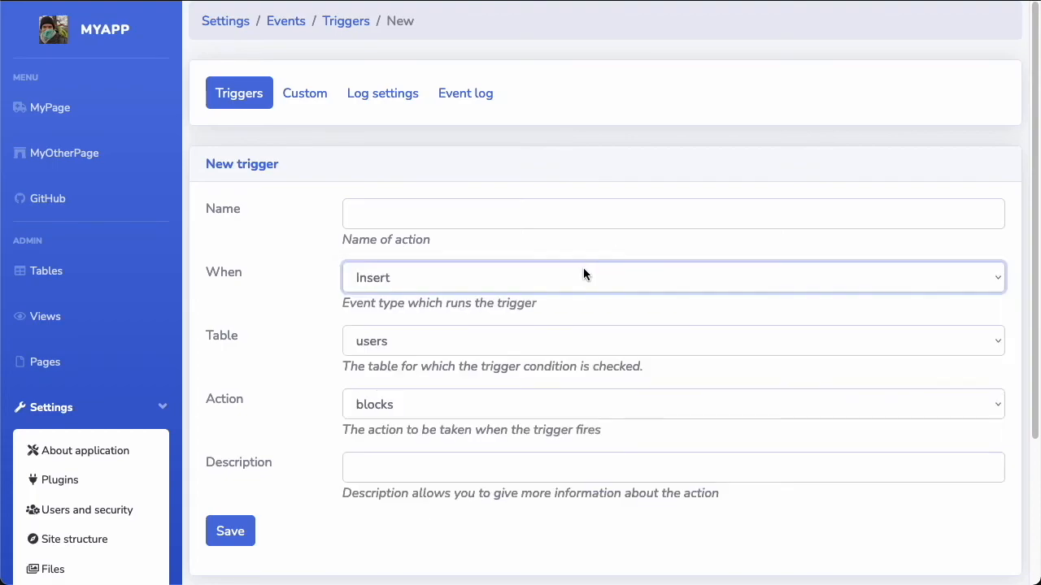
click(387, 339)
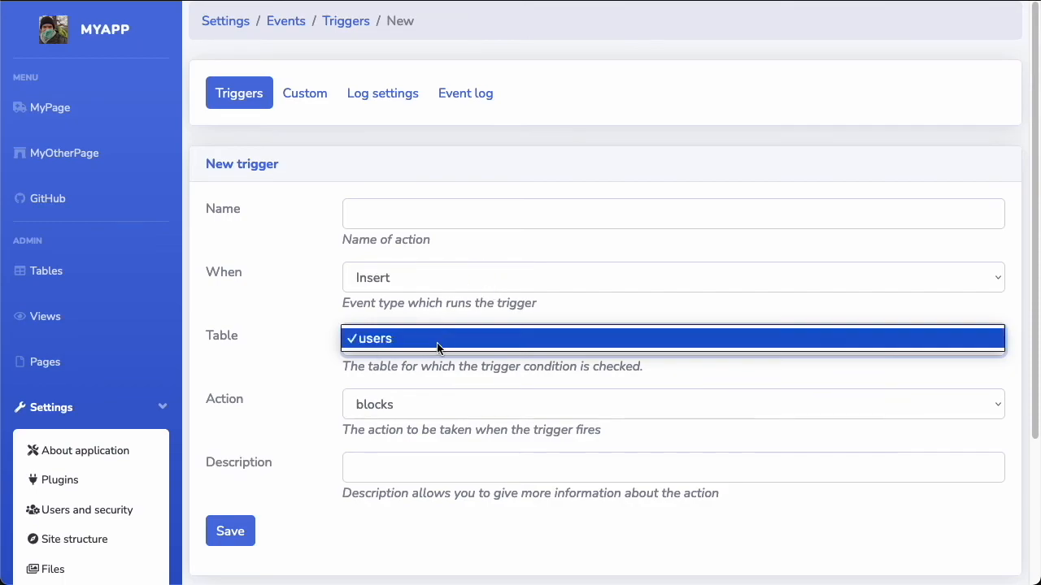
click(535, 400)
click(536, 399)
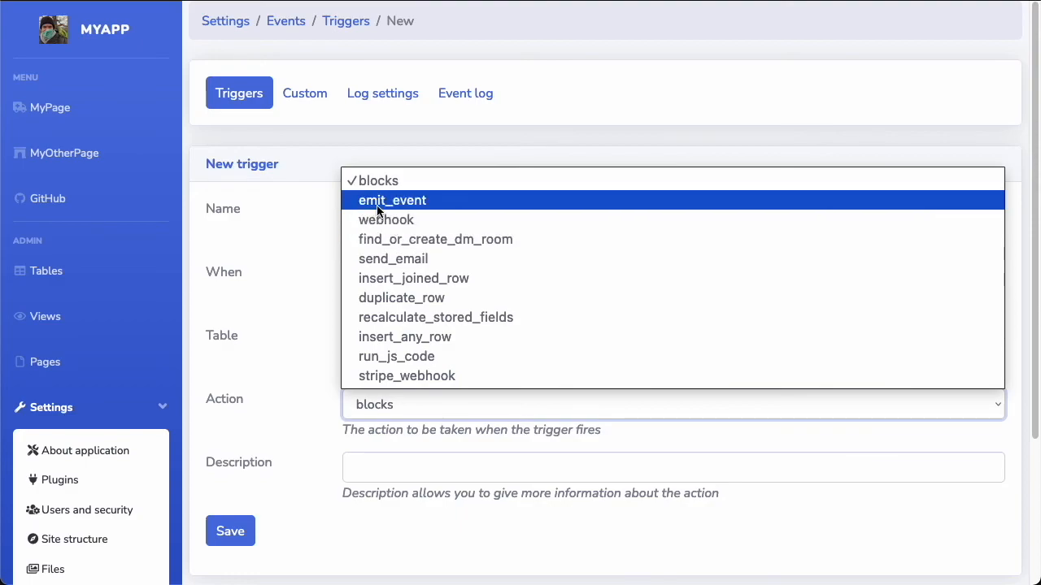
click(508, 161)
Create an hourly trigger named myaction that uses the blocks action, and save it.
click(521, 279)
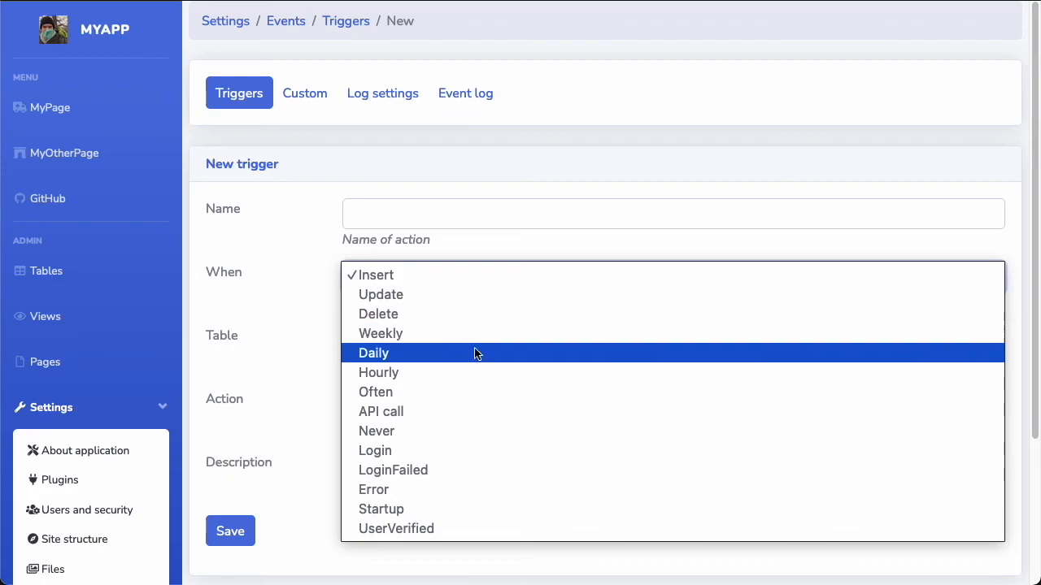
click(476, 373)
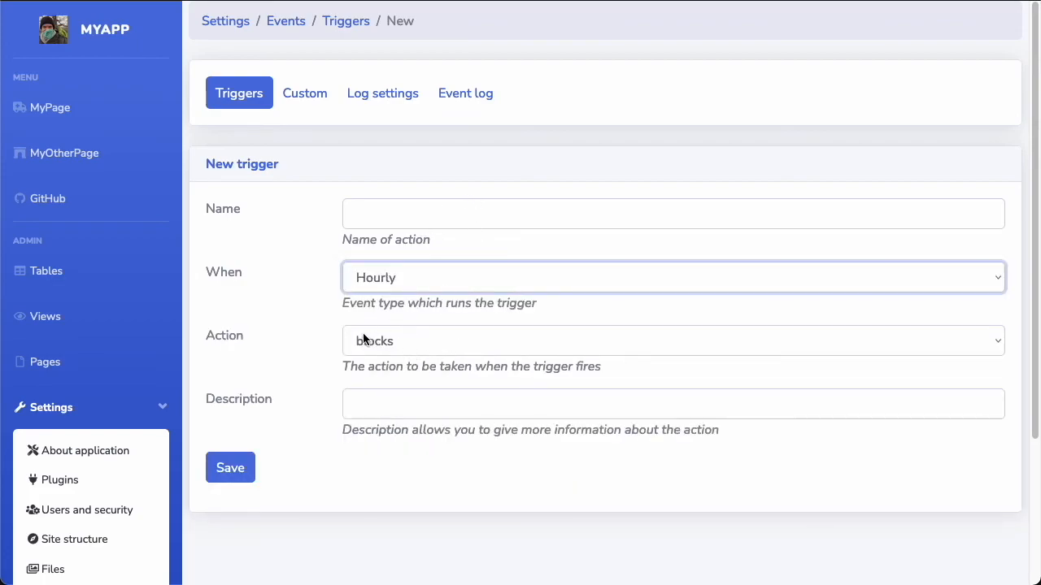
click(423, 223)
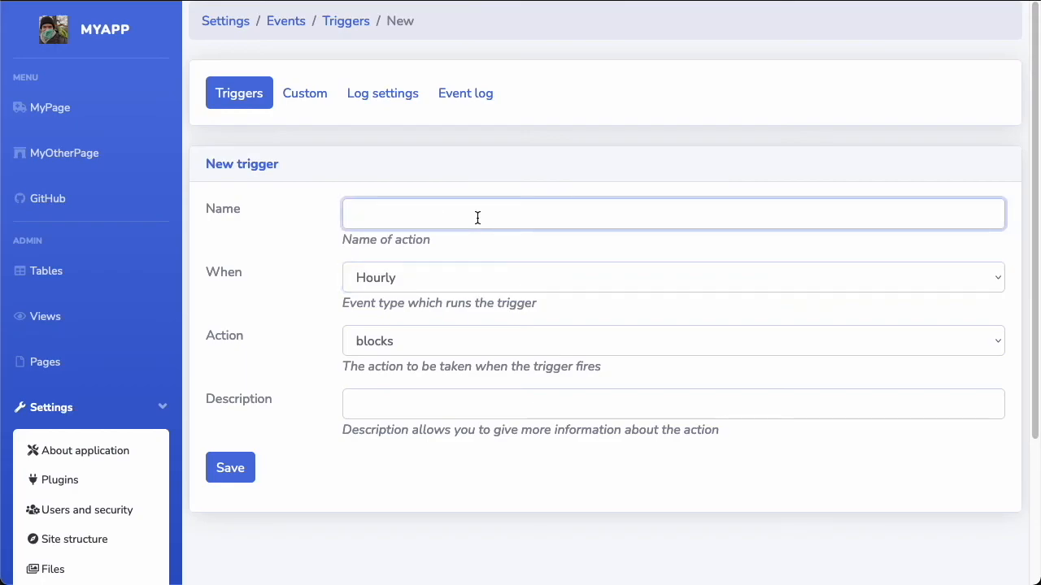
text(mu)
key(BackSpace)
text(yaction)
click(213, 474)
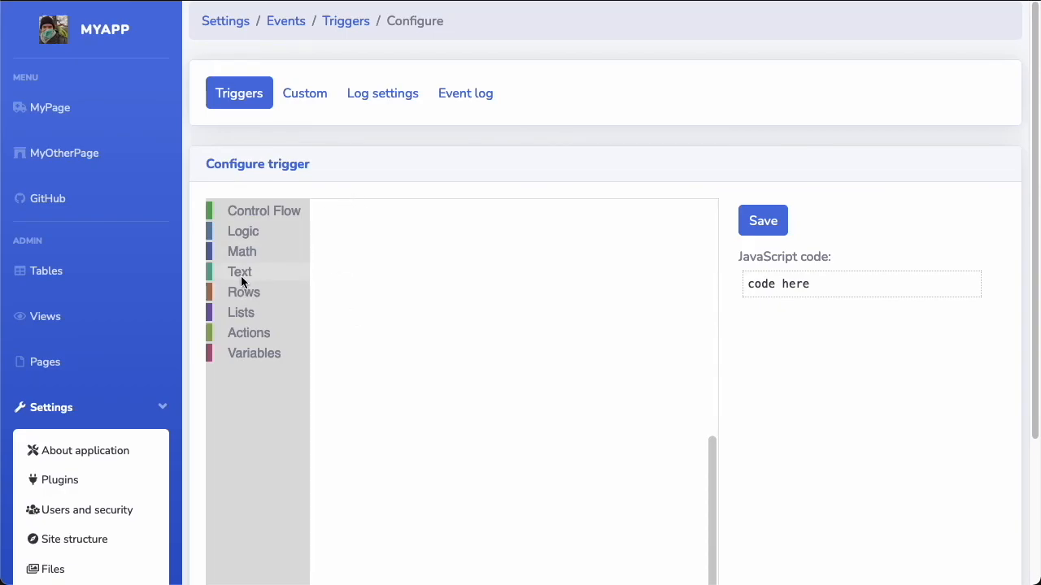
Add a Console block to the trigger and attach a text block reading "Hello world".
click(233, 334)
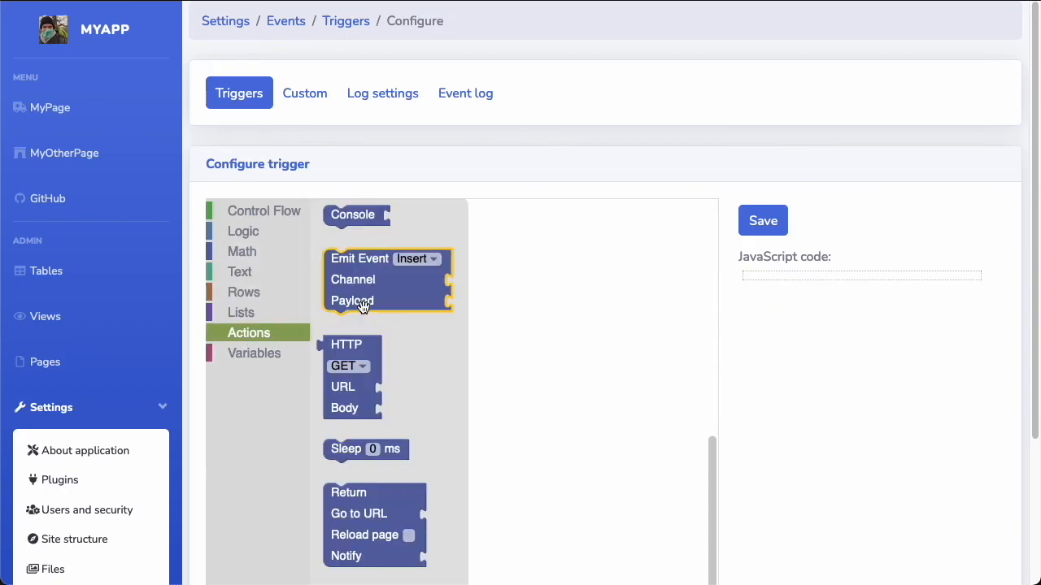
drag(349, 216, 444, 261)
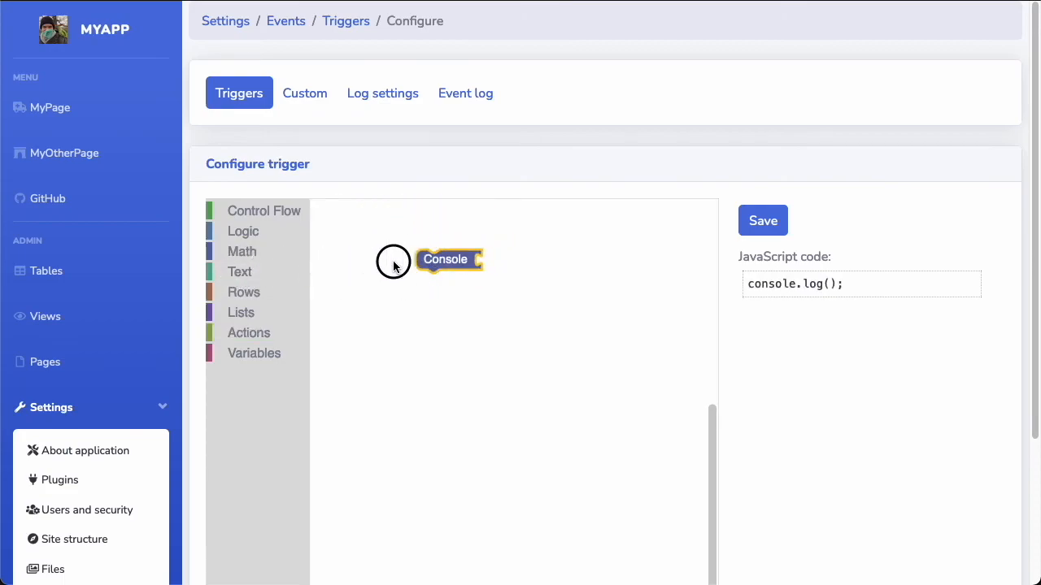
click(244, 277)
drag(350, 215, 520, 266)
click(508, 259)
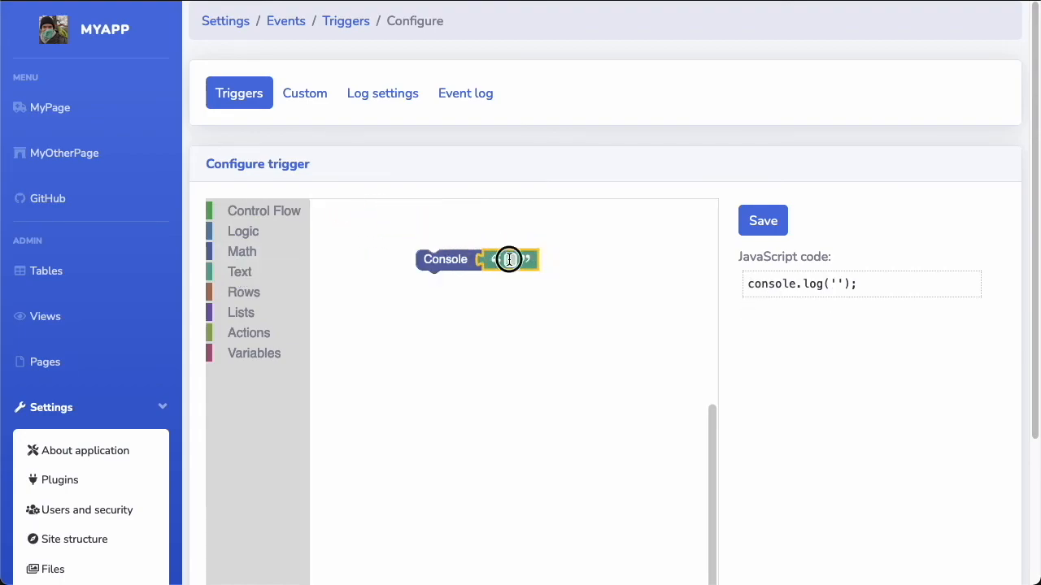
text(He)
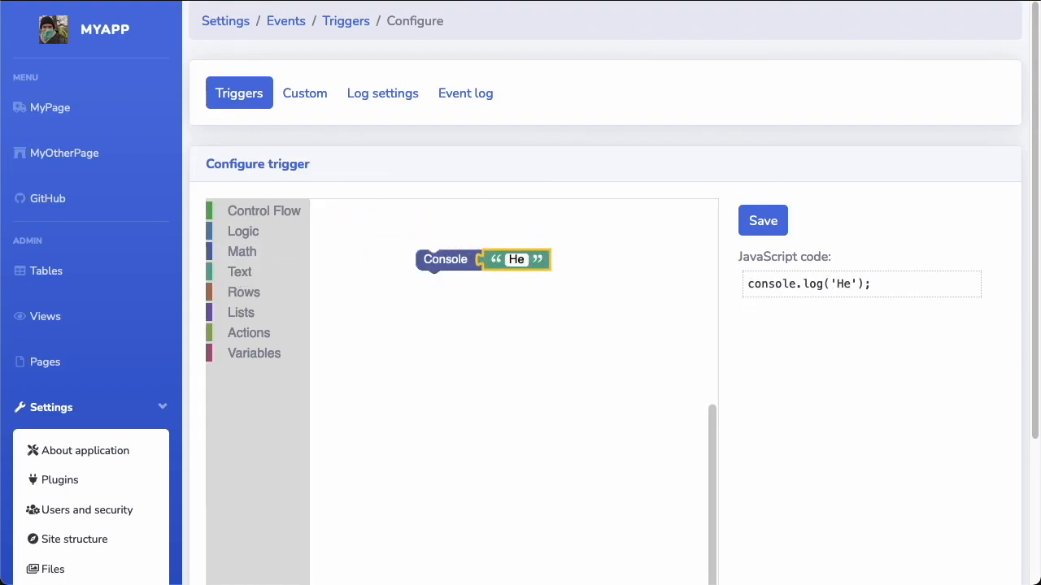
text(llo world)
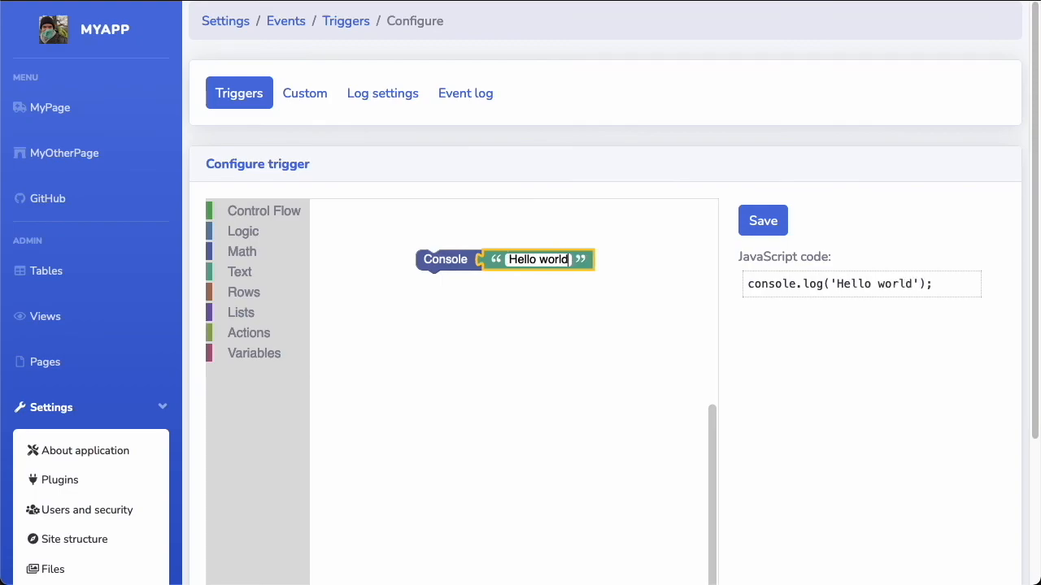
Add a block beneath the Console block that sets the variable item to an HTTP GET request.
click(252, 335)
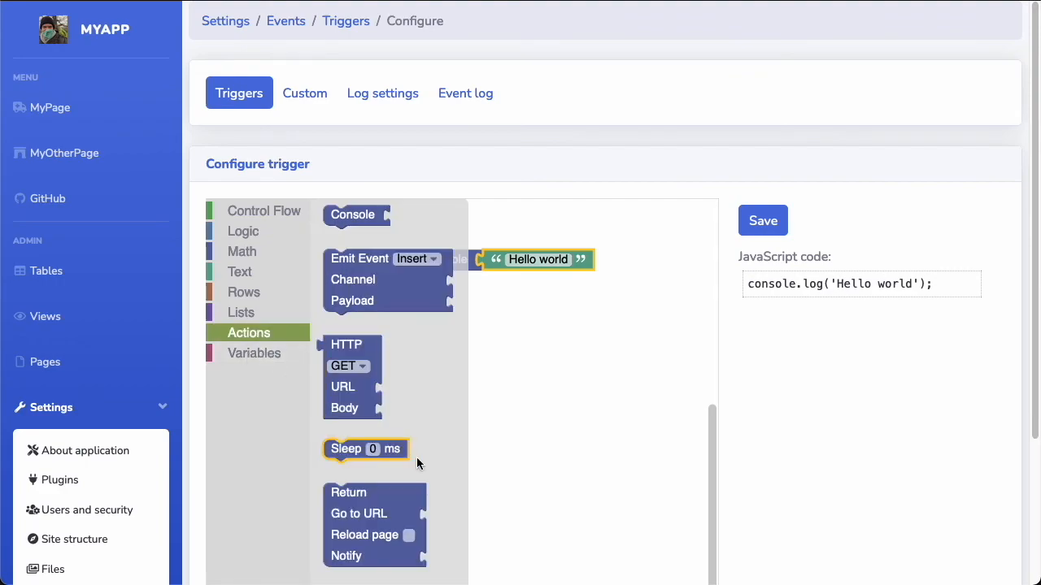
drag(357, 393, 515, 348)
click(269, 361)
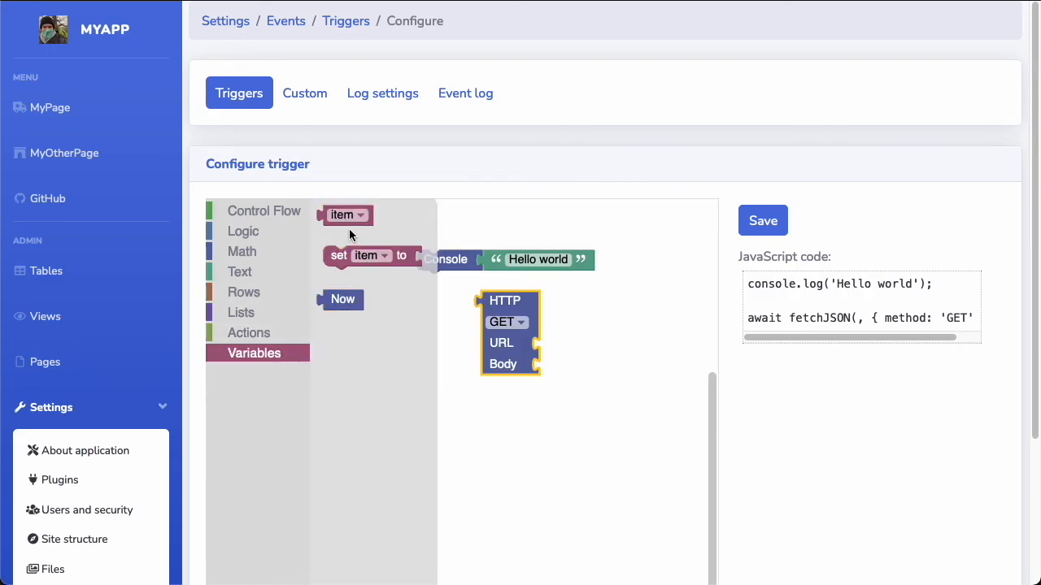
drag(354, 266, 440, 294)
drag(511, 349, 544, 342)
Attach an empty text block to the HTTP request's URL input and save the trigger configuration.
click(245, 271)
drag(343, 215, 606, 327)
click(600, 323)
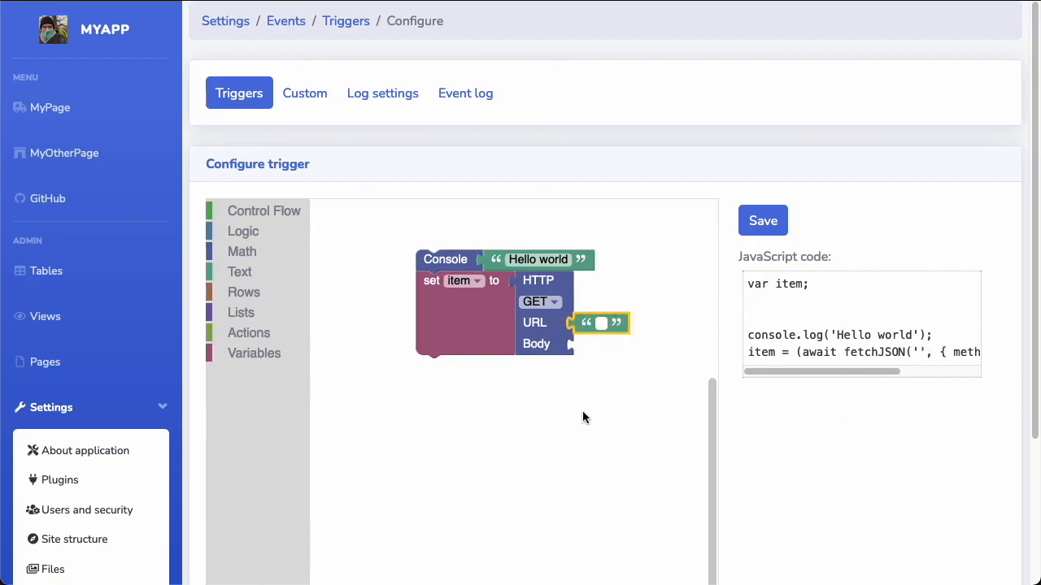
click(764, 224)
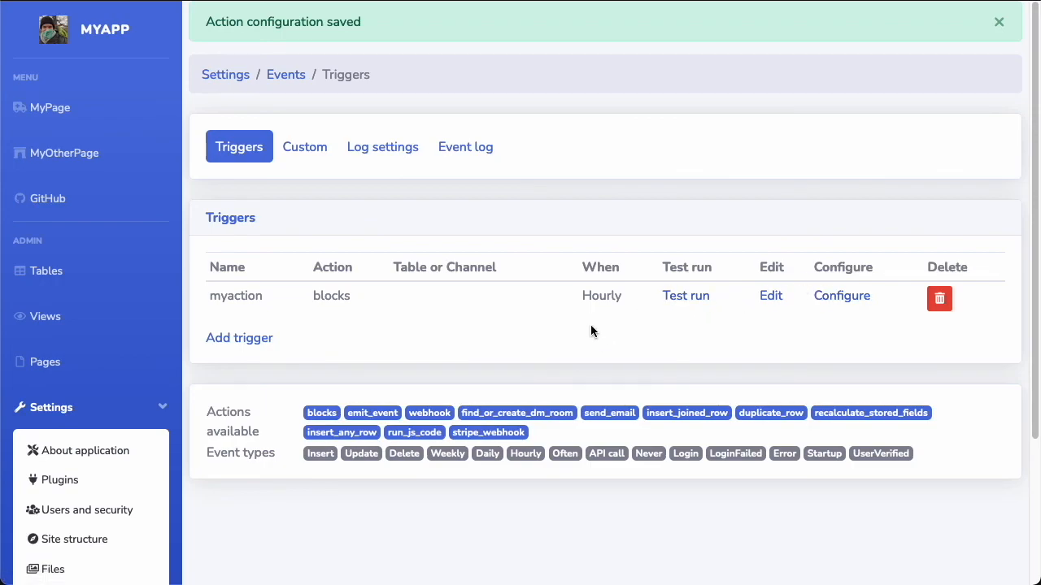
Check the custom events list and reopen myaction's configuration to examine the available Rows blocks.
click(309, 151)
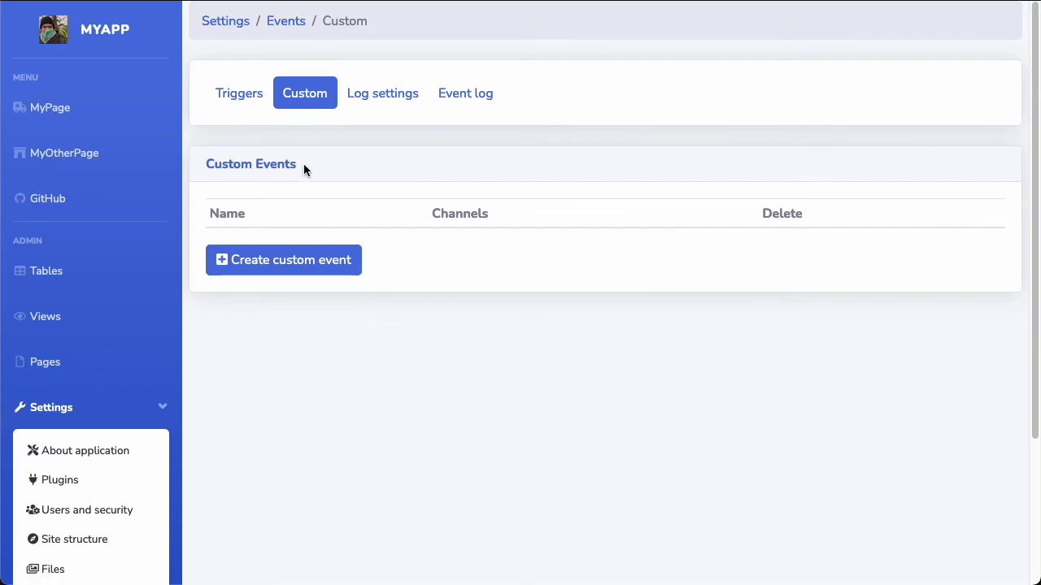
click(249, 104)
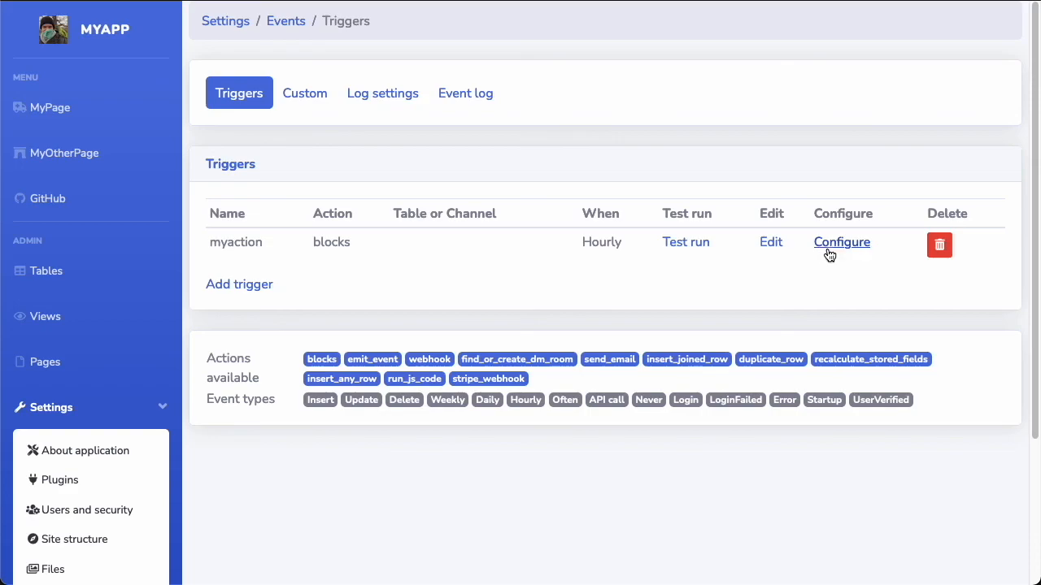
click(862, 249)
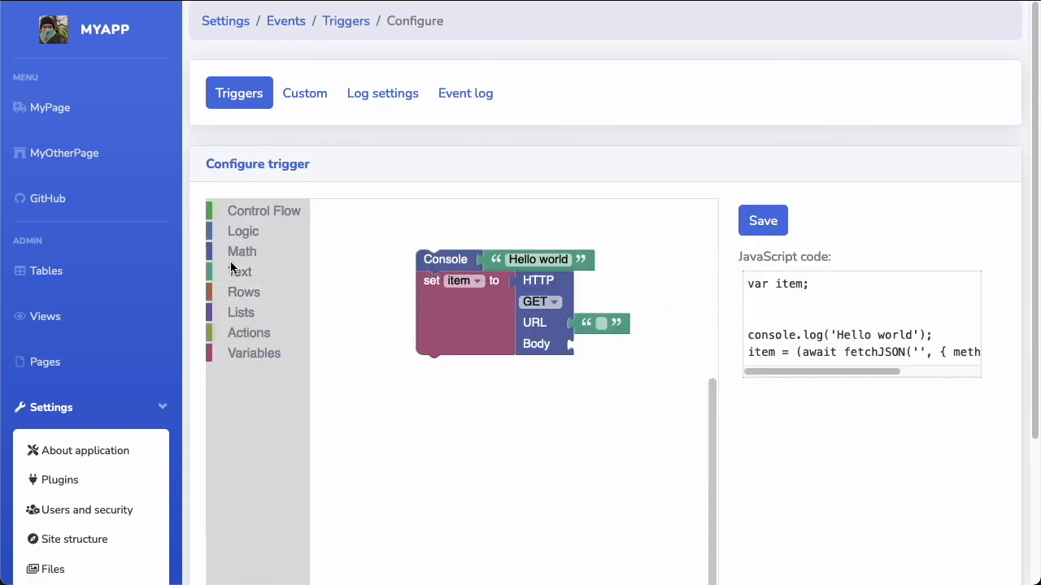
click(232, 292)
scroll(240, 313, down, 1)
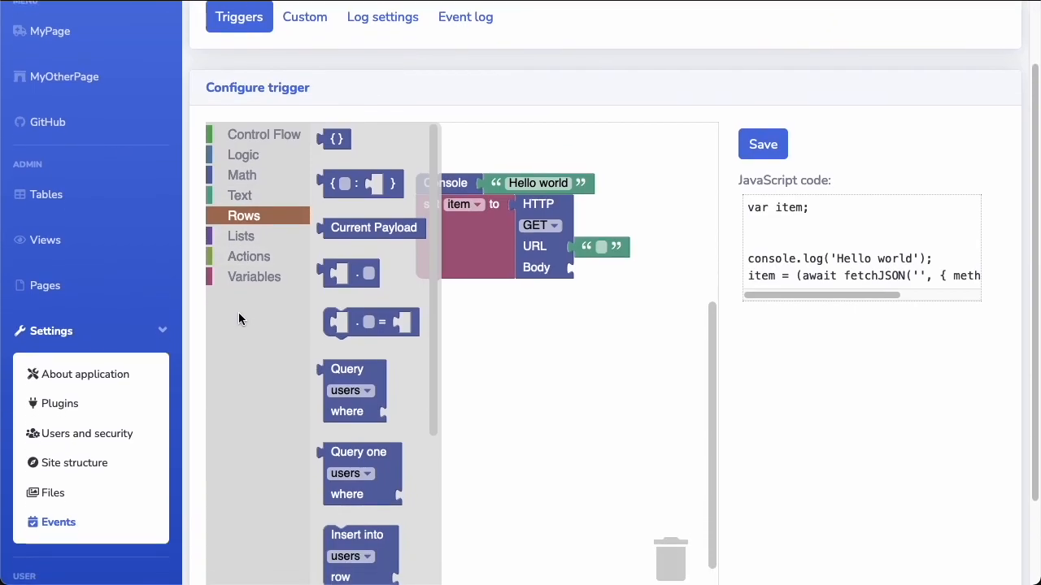
scroll(238, 318, up, 1)
Place an Emit Event block below the item assignment and examine its selectable event types.
click(244, 286)
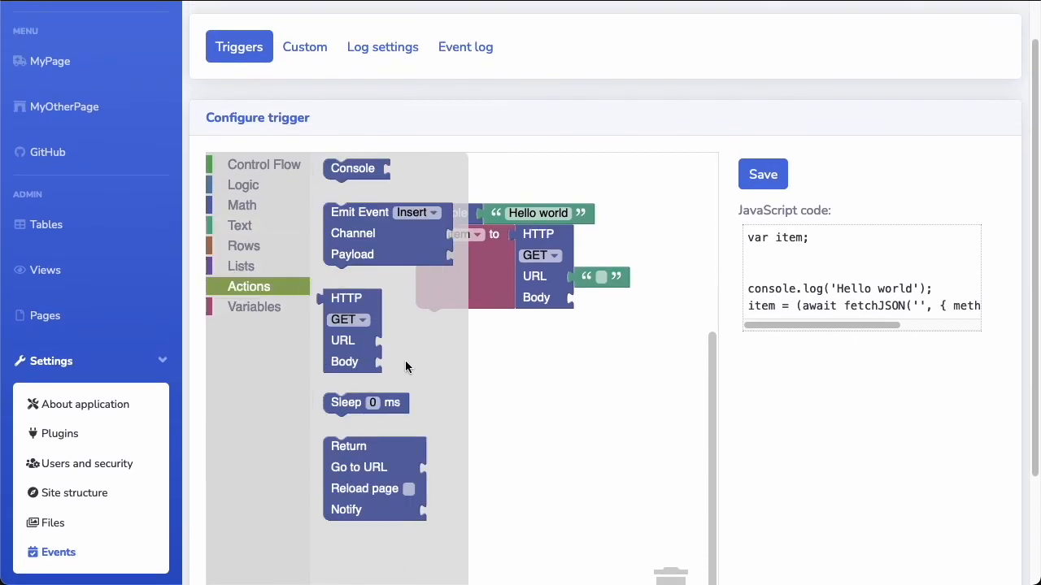
drag(387, 237, 488, 376)
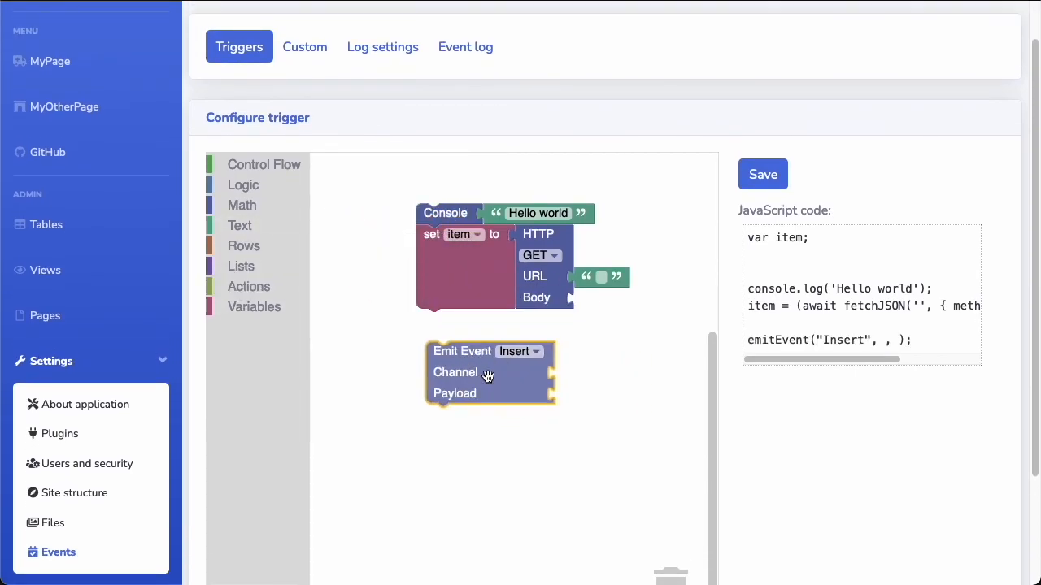
click(523, 352)
scroll(550, 490, down, 2)
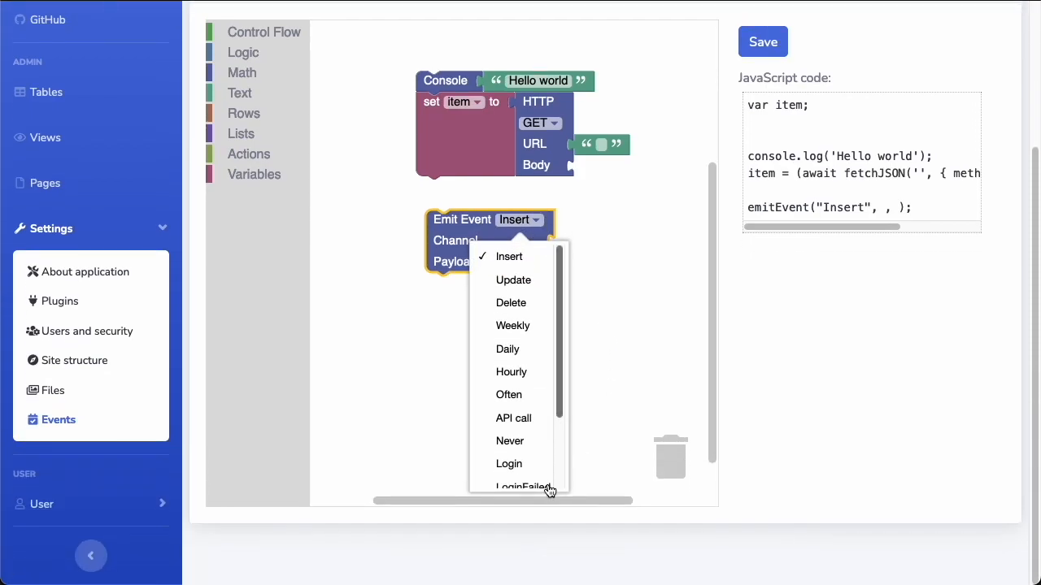
scroll(549, 346, down, 2)
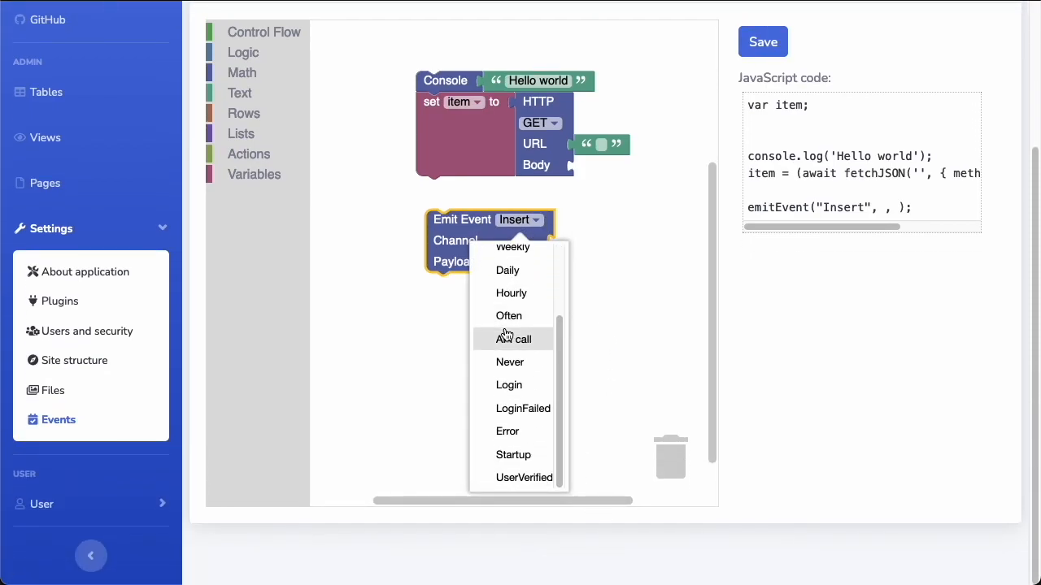
click(620, 276)
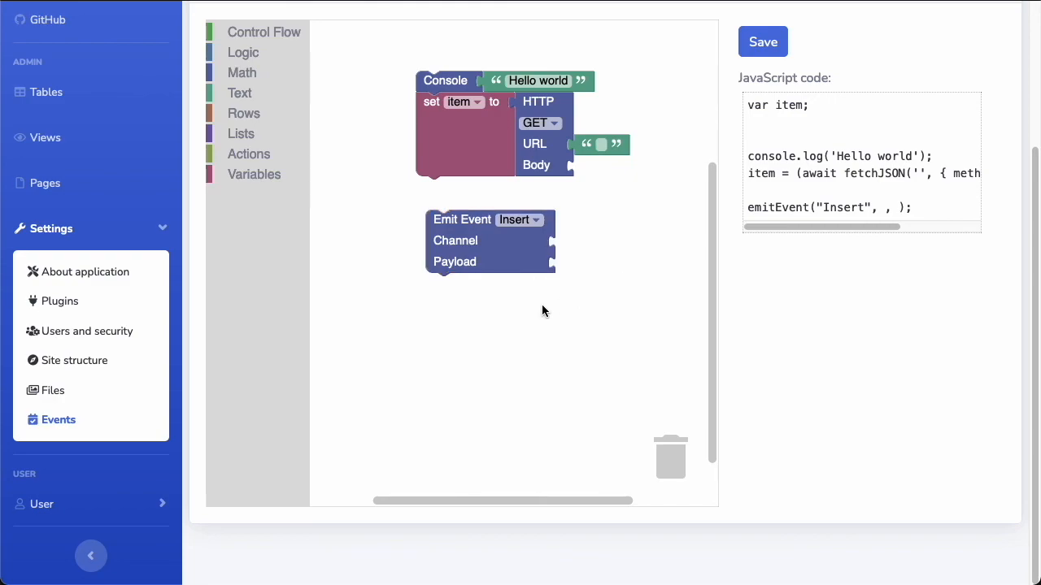
scroll(542, 311, up, 2)
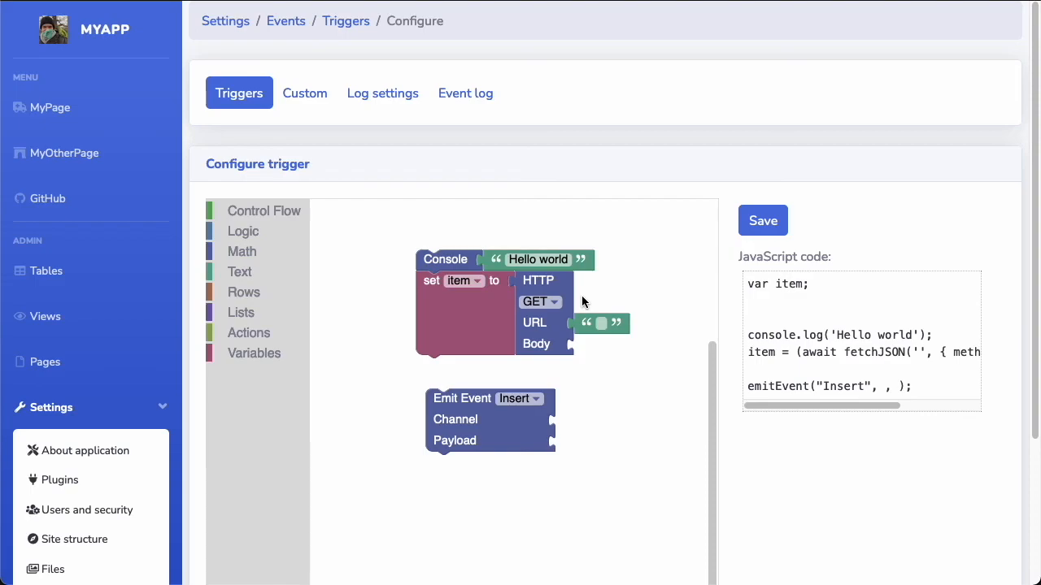
Attach an if block beneath the item assignment and leave the trigger configuration for the custom events without saving.
click(264, 211)
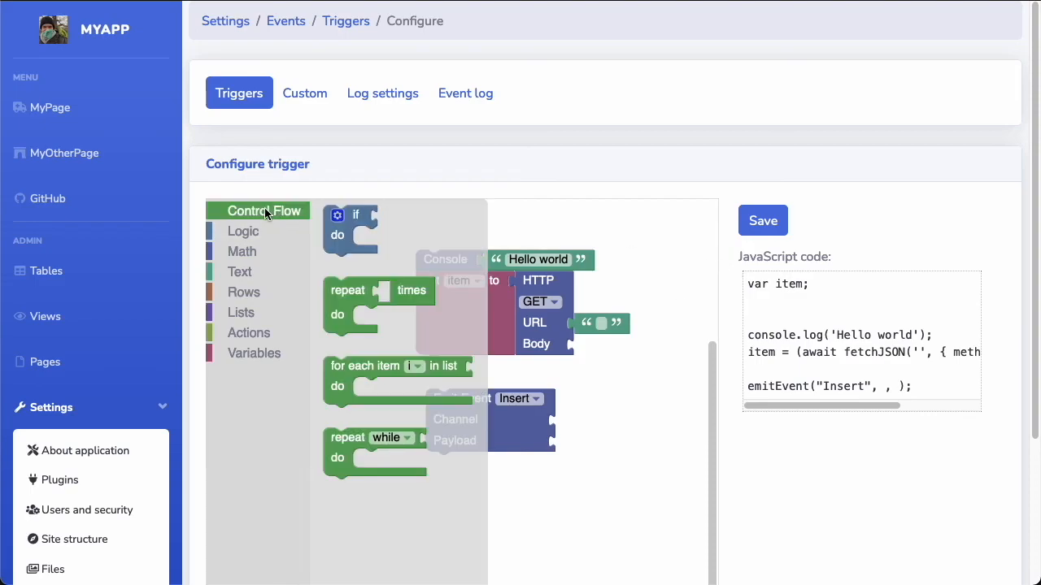
drag(333, 233, 423, 384)
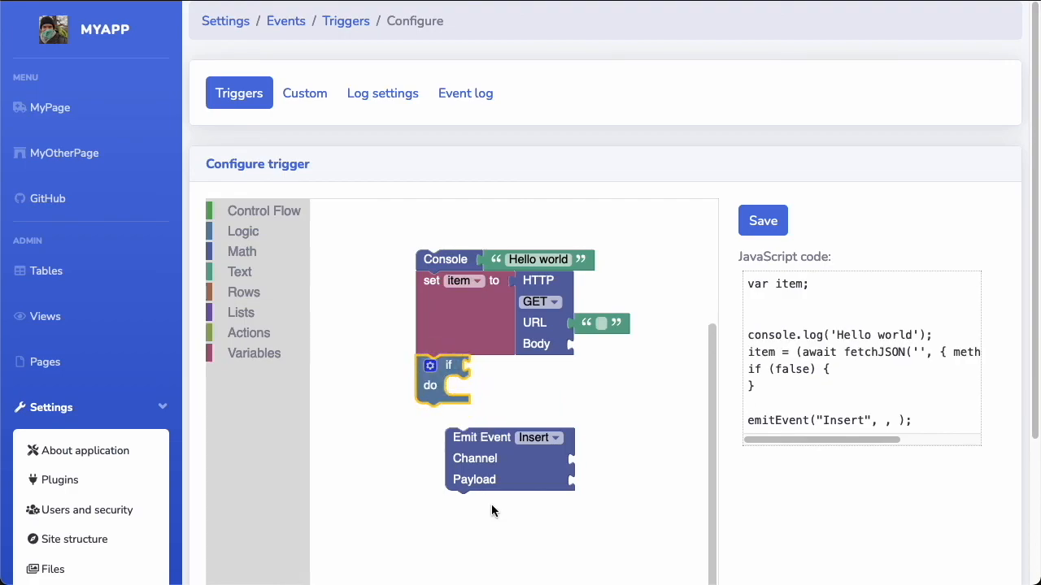
click(318, 96)
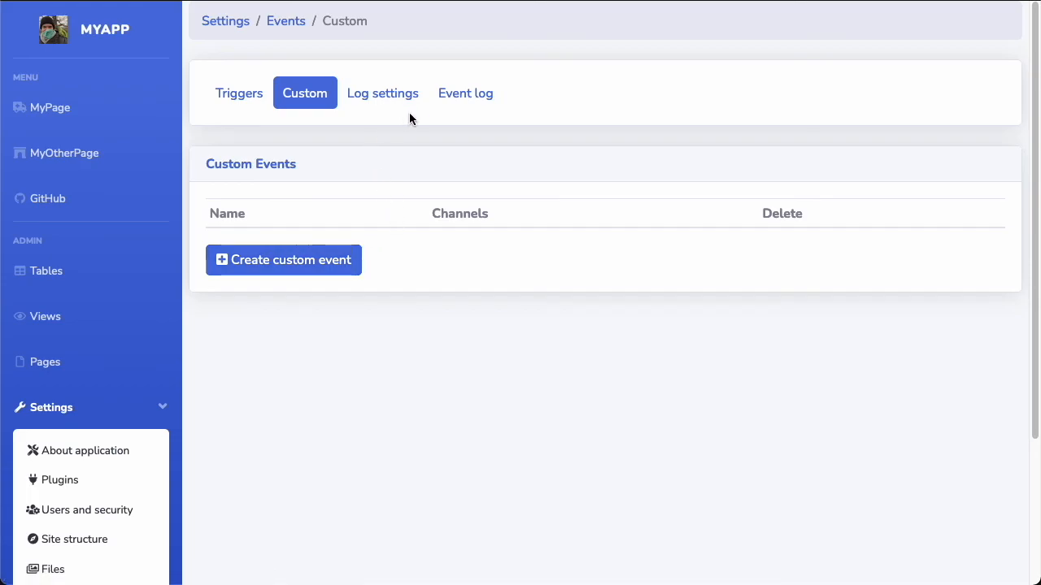
Examine the event log and the event types that can be enabled in its log settings.
click(476, 96)
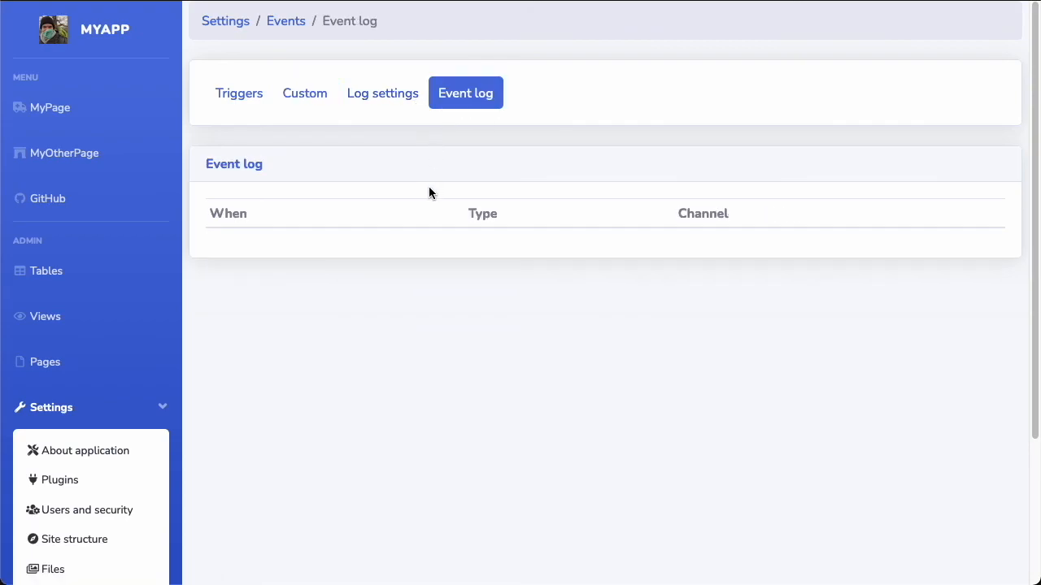
click(366, 94)
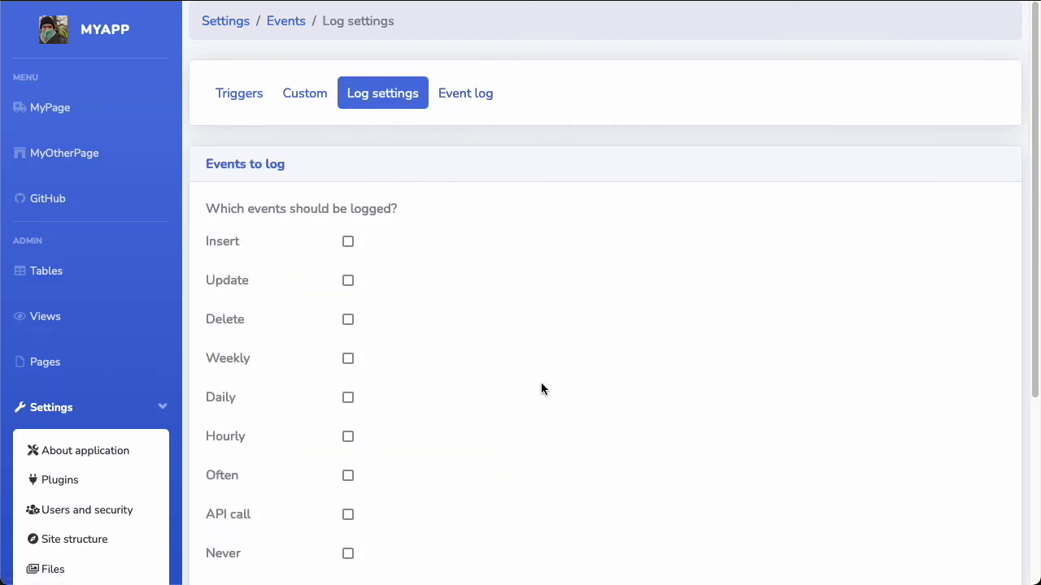
click(470, 96)
click(389, 98)
scroll(410, 395, down, 3)
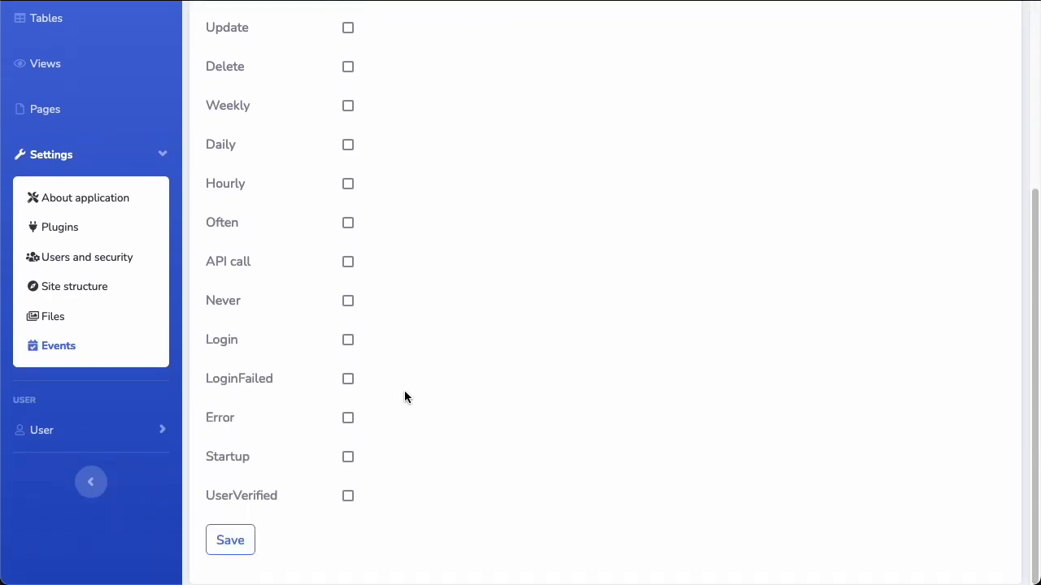
scroll(507, 346, up, 3)
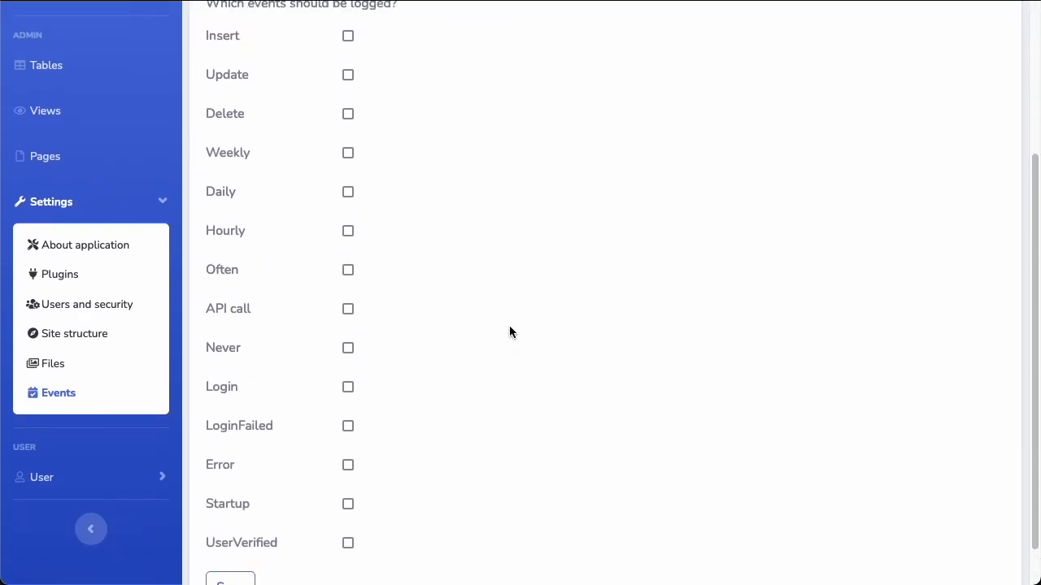
scroll(423, 358, down, 3)
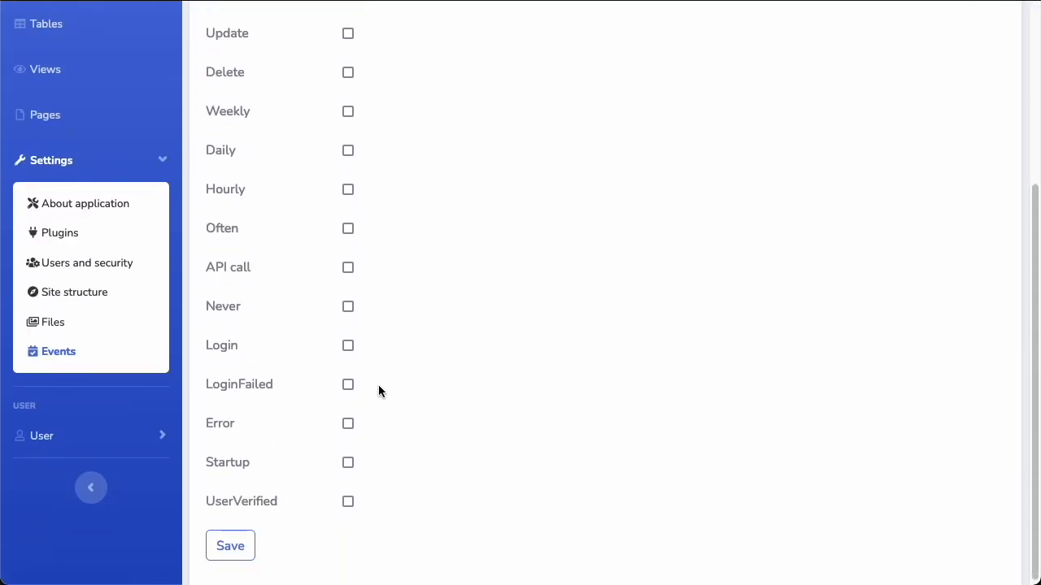
scroll(442, 188, up, 2)
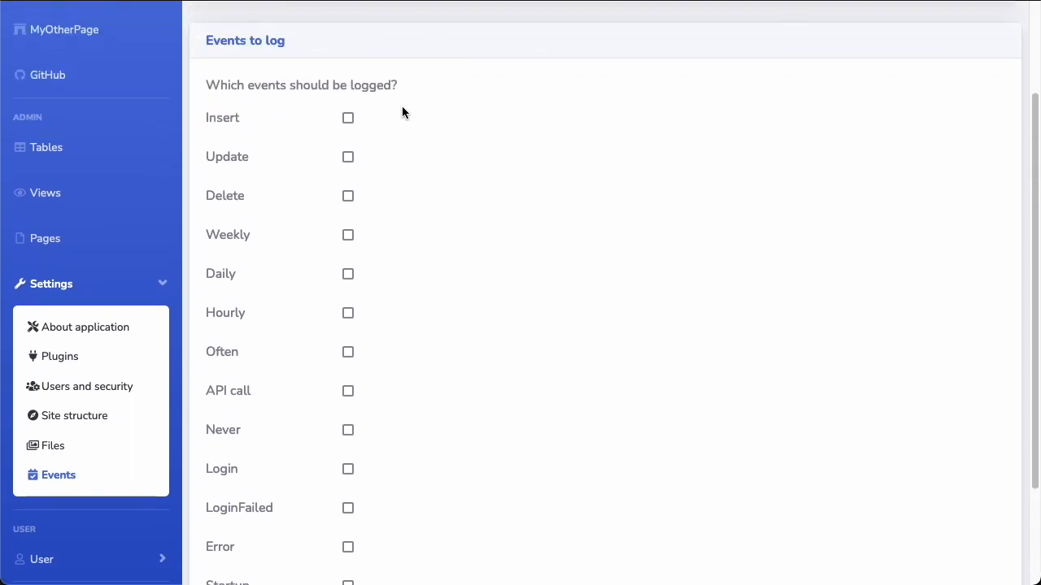
Enable logging of Insert events for the users table and save the log settings.
click(349, 120)
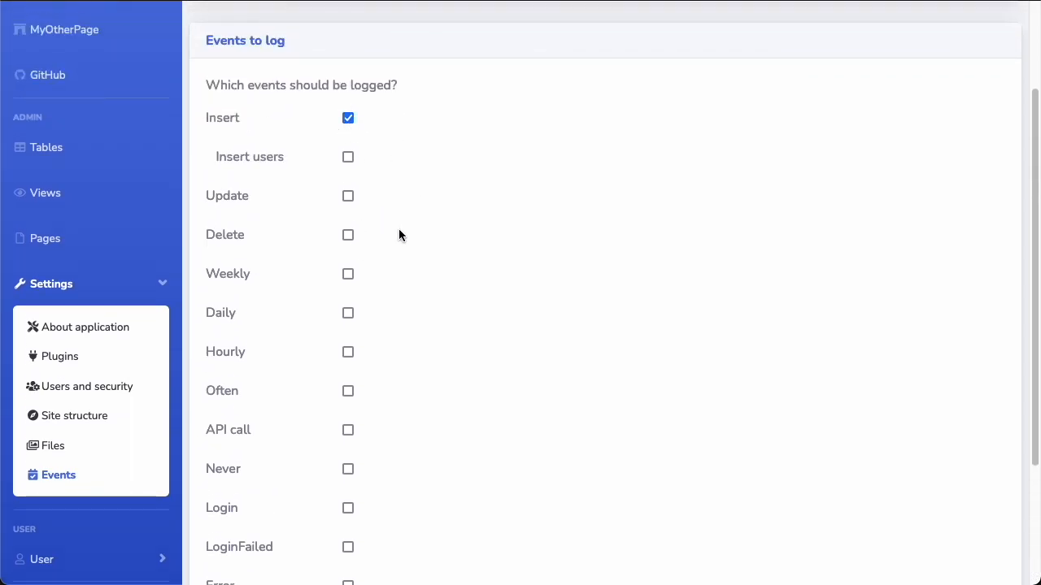
click(349, 157)
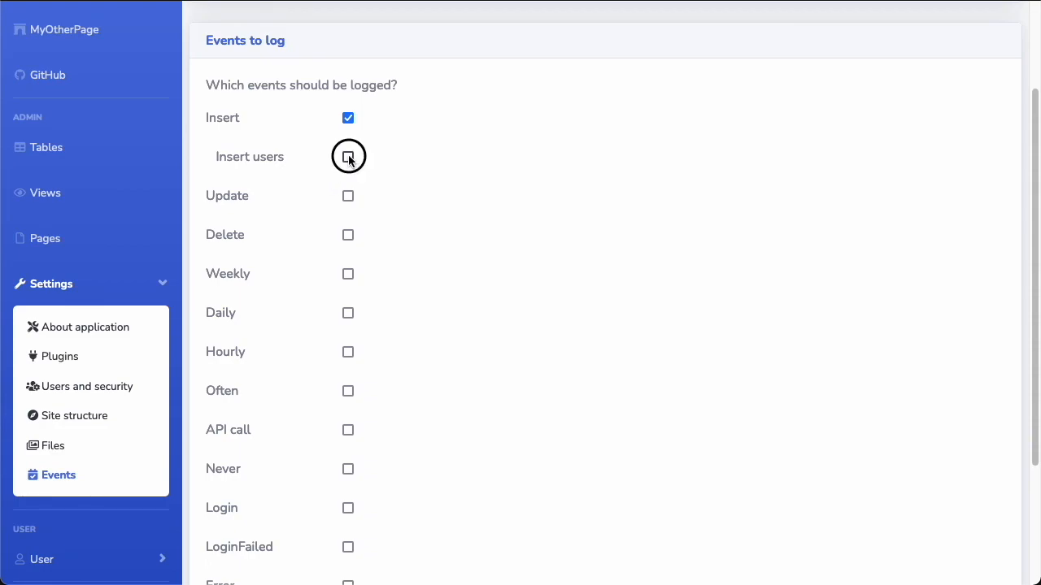
scroll(418, 228, down, 3)
click(226, 534)
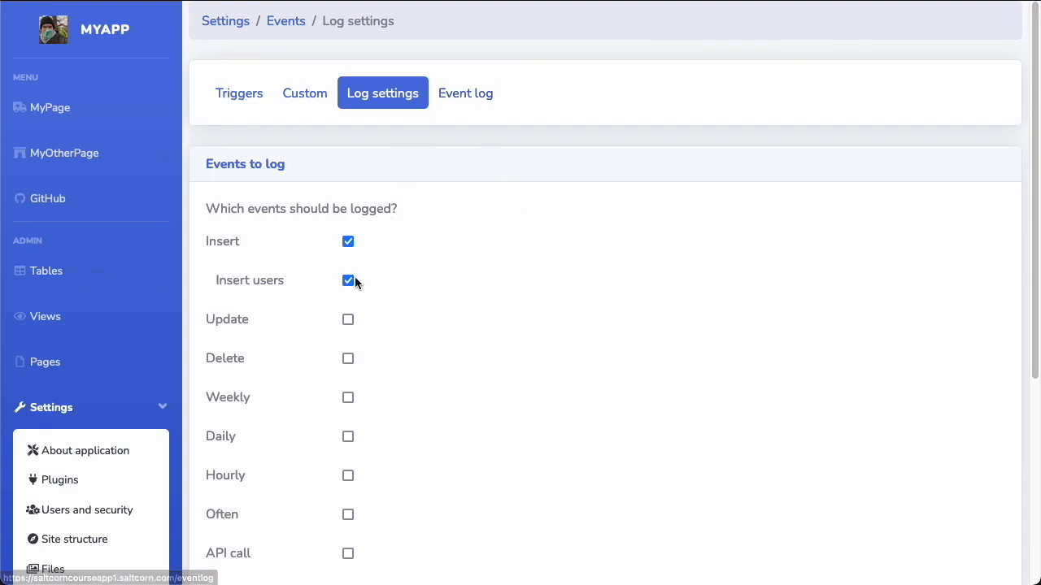
Check the event log, review the saved log settings, and go to the application's home page.
click(476, 108)
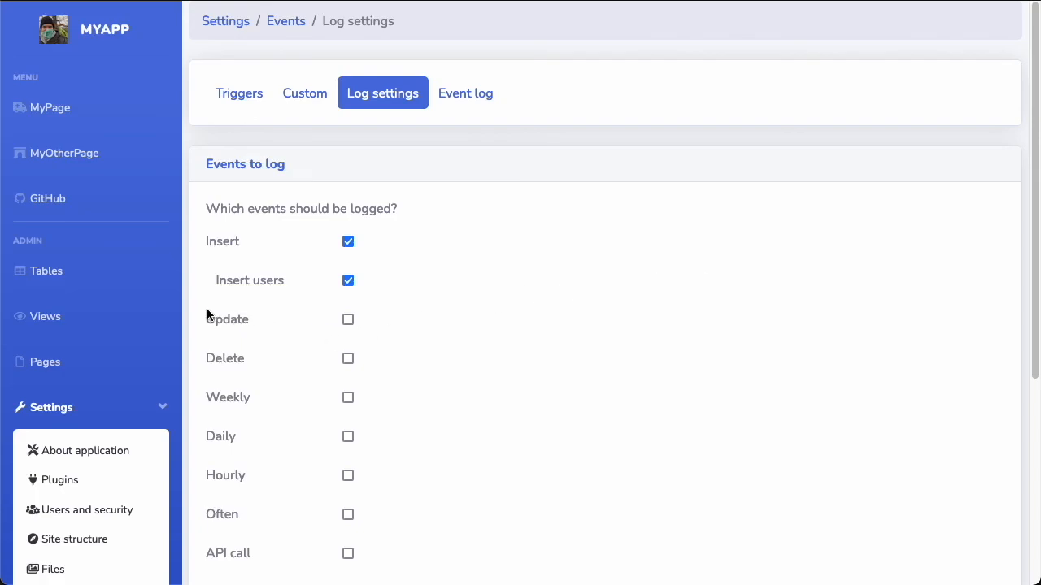
scroll(209, 322, down, 3)
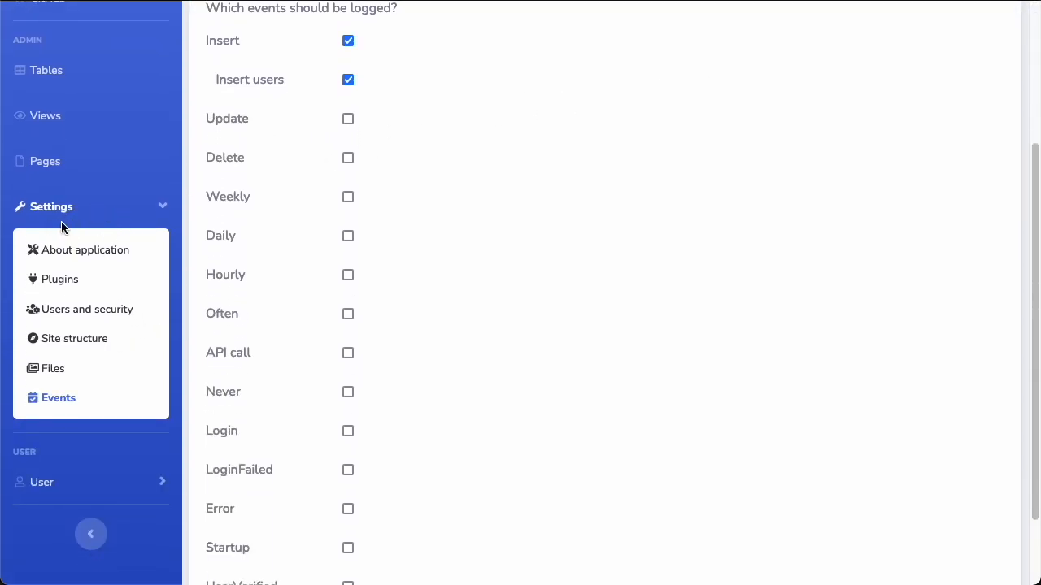
scroll(474, 330, up, 3)
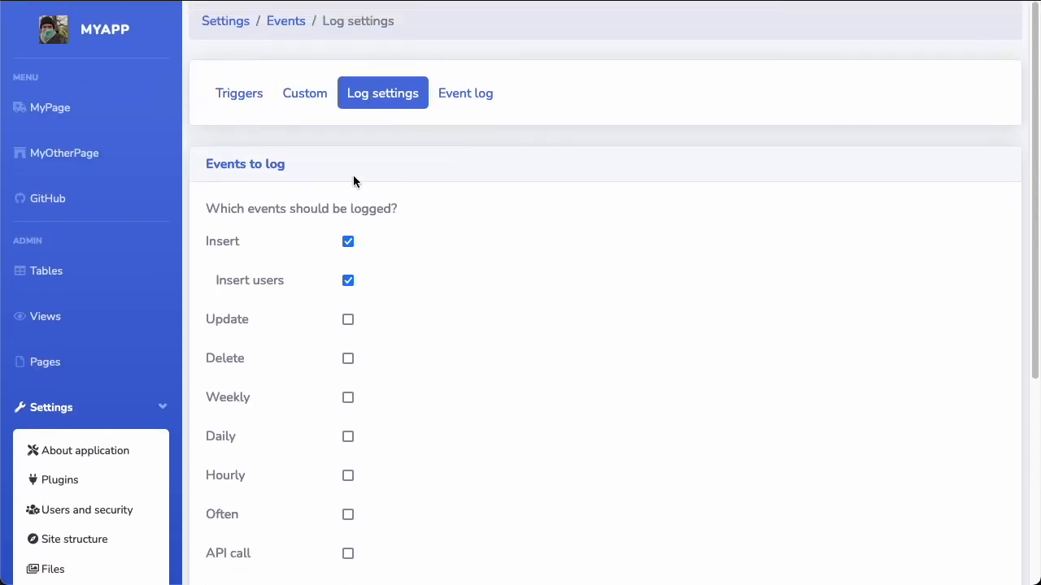
click(111, 31)
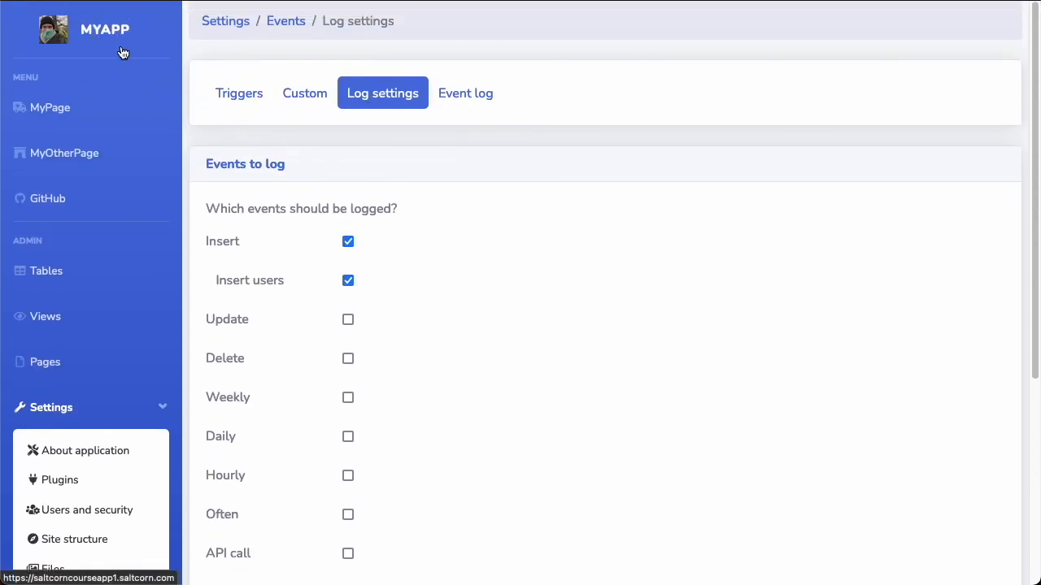